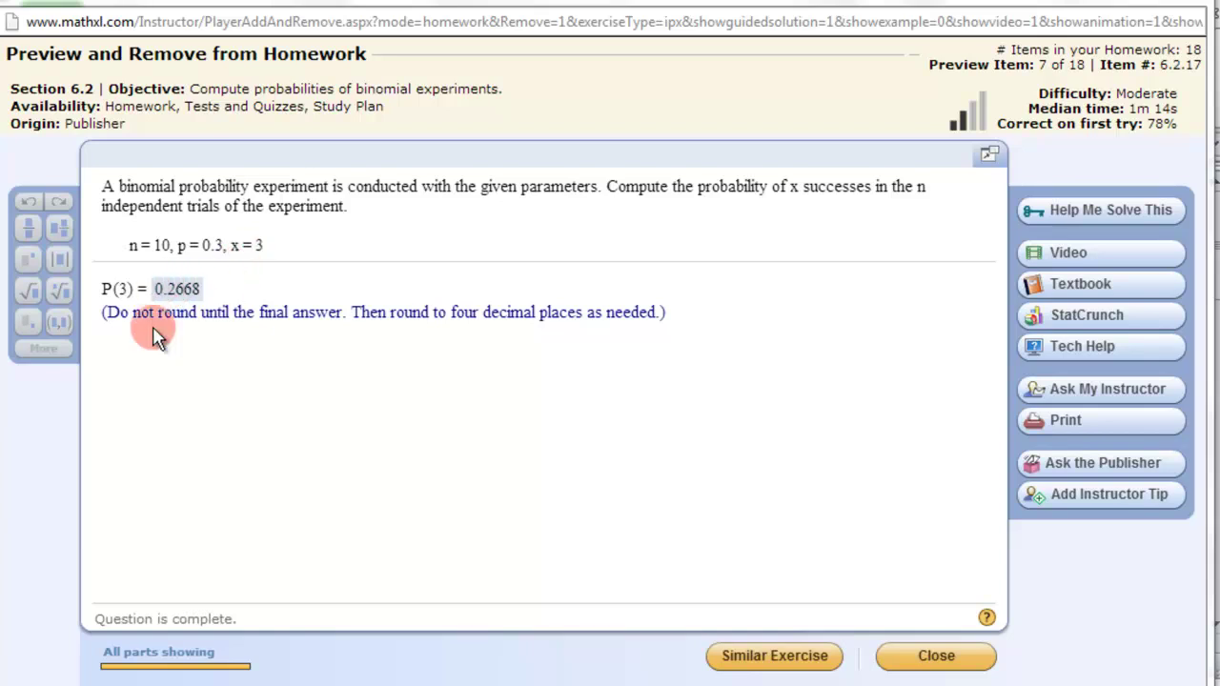
Leave the finished MathXL problem (P(3) = 0.2668) for the Excel binomial worksheet
click(1208, 477)
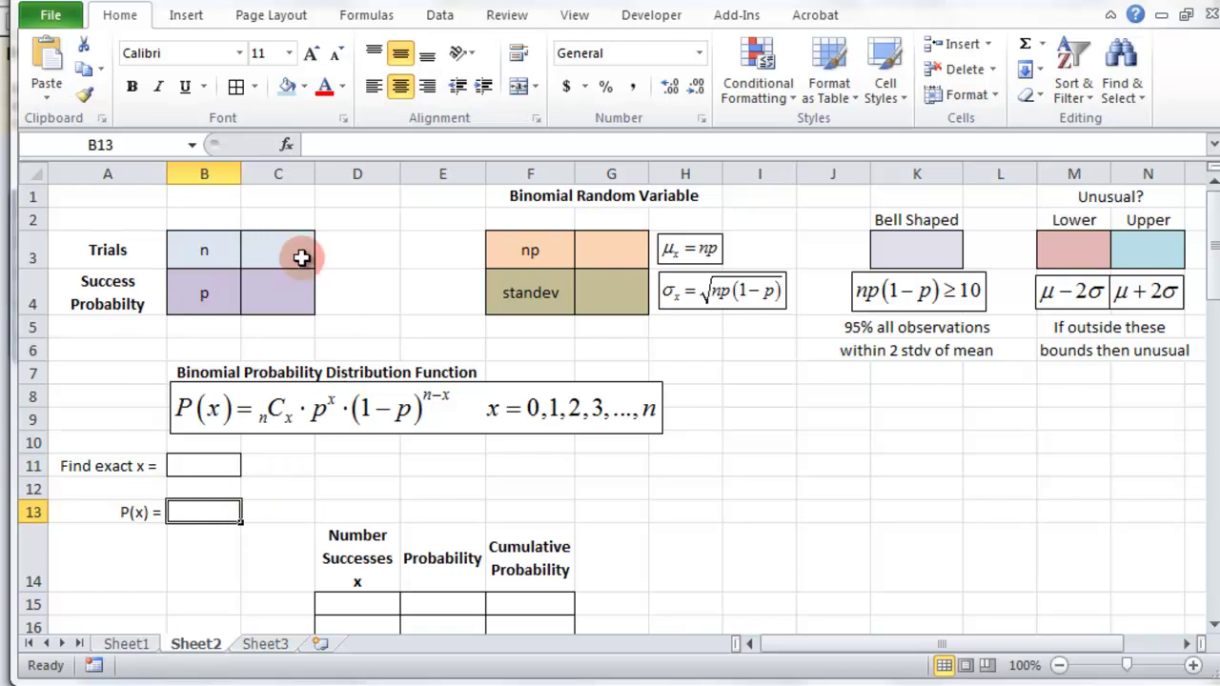
Enter 10 trials in C3 and success probability 0.3 in C4, checking MathXL for the values
click(278, 251)
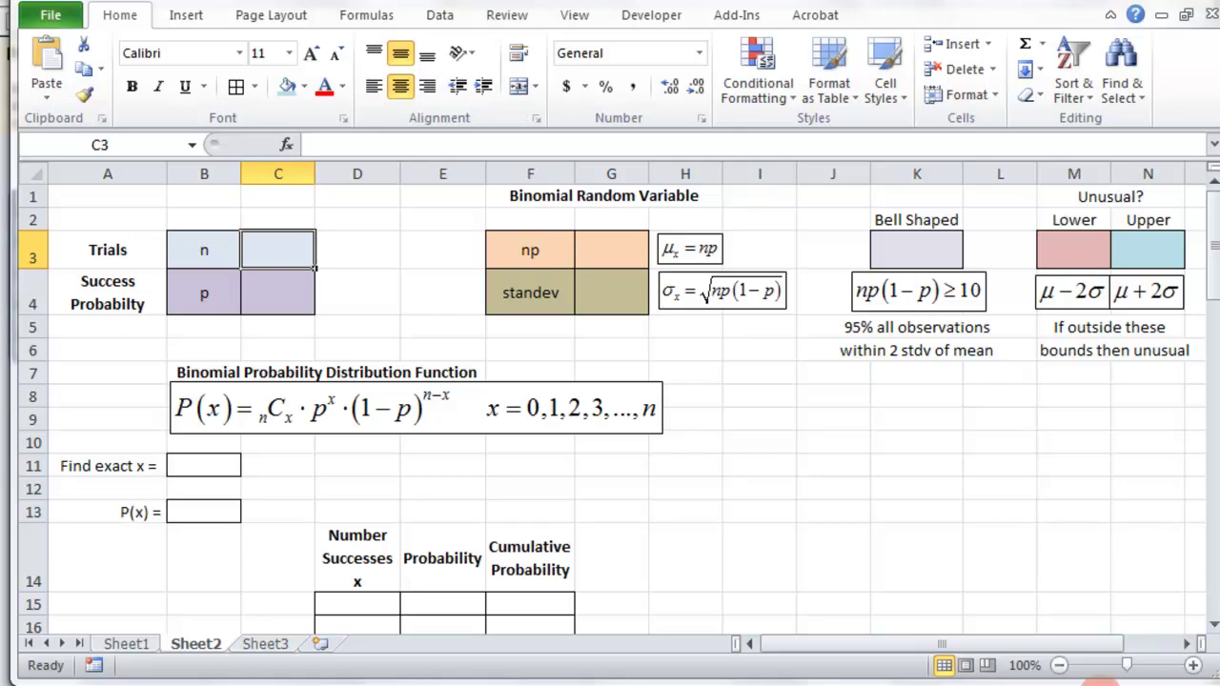
key(alt+Tab)
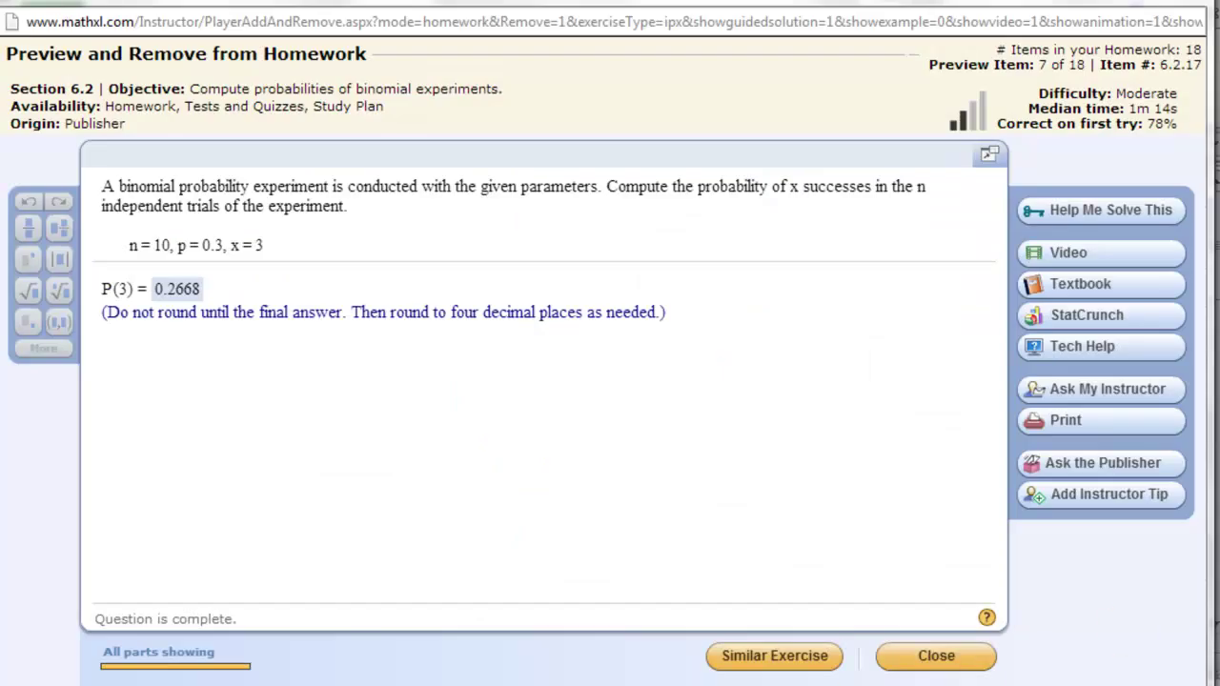
key(alt+Tab)
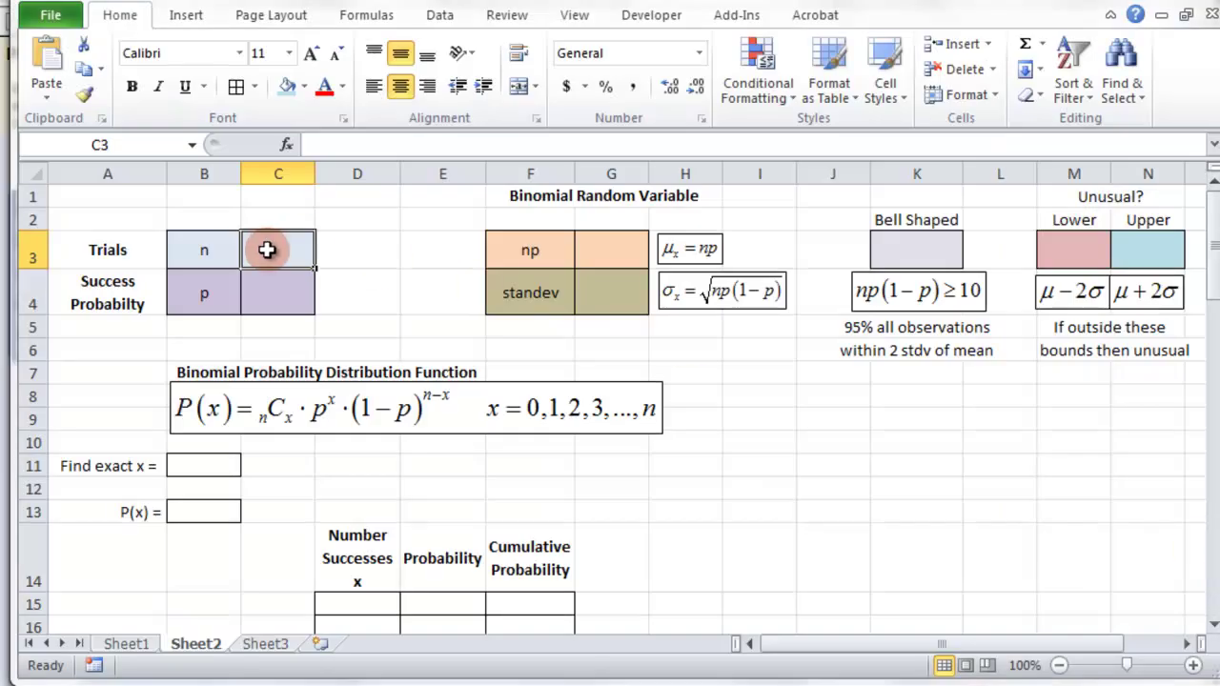
text(10)
key(Tab)
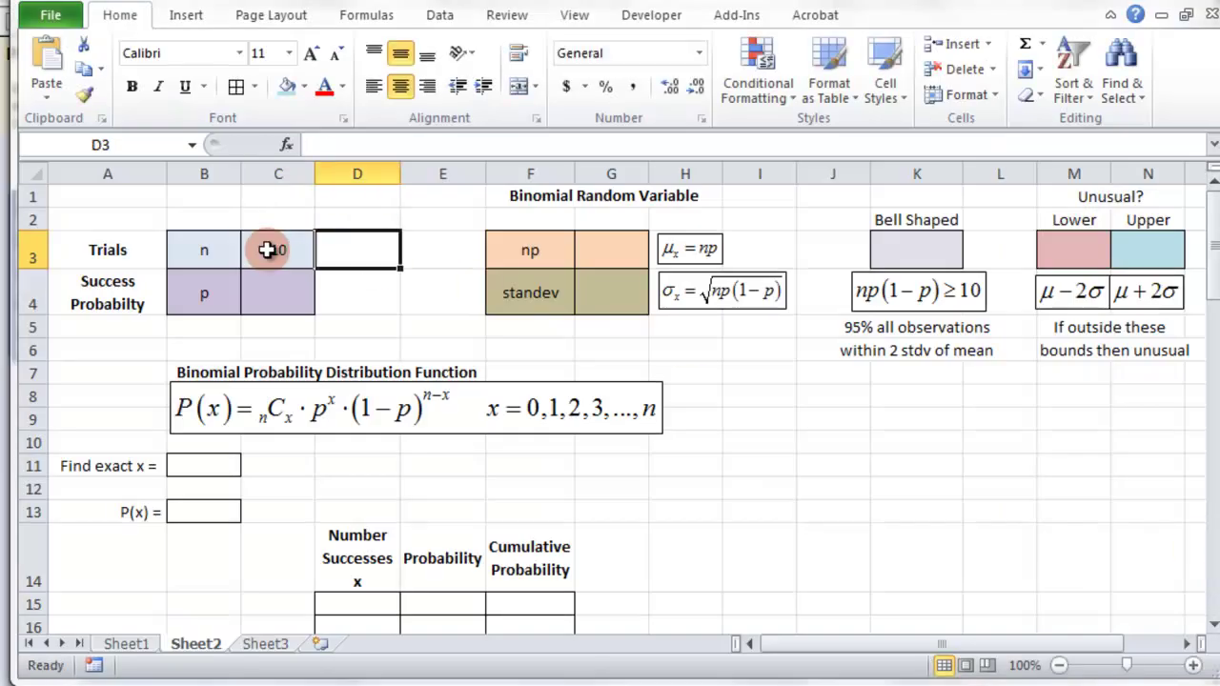
click(278, 293)
text(.3)
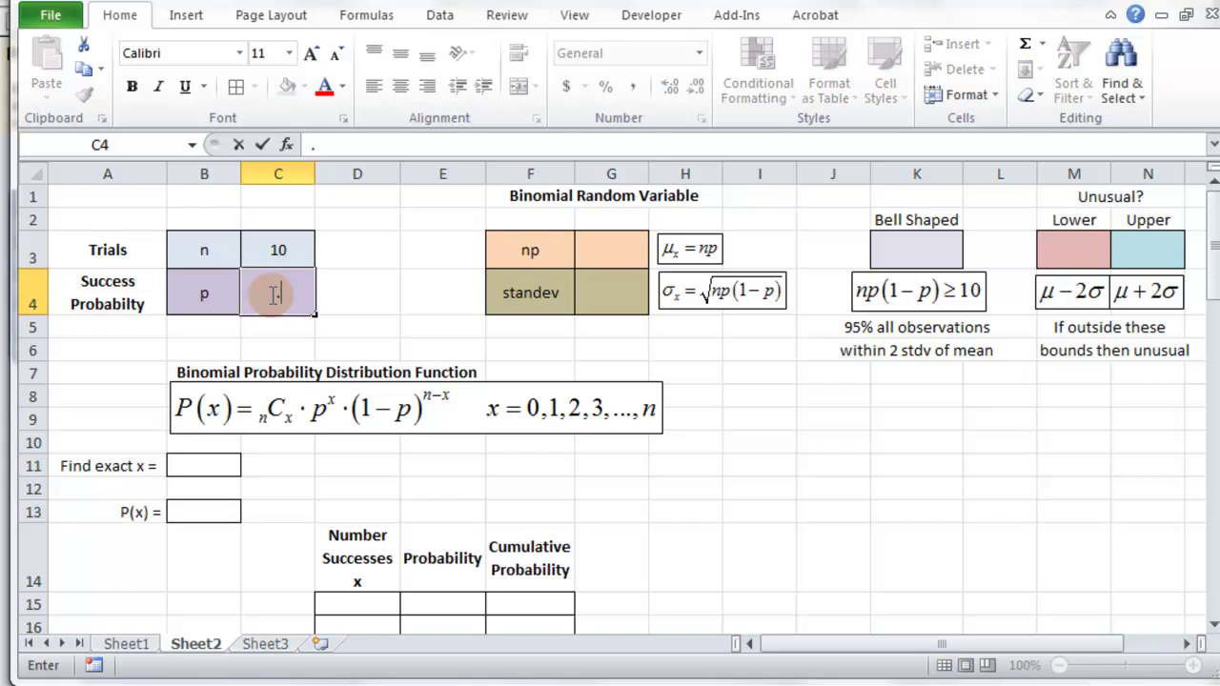
click(218, 485)
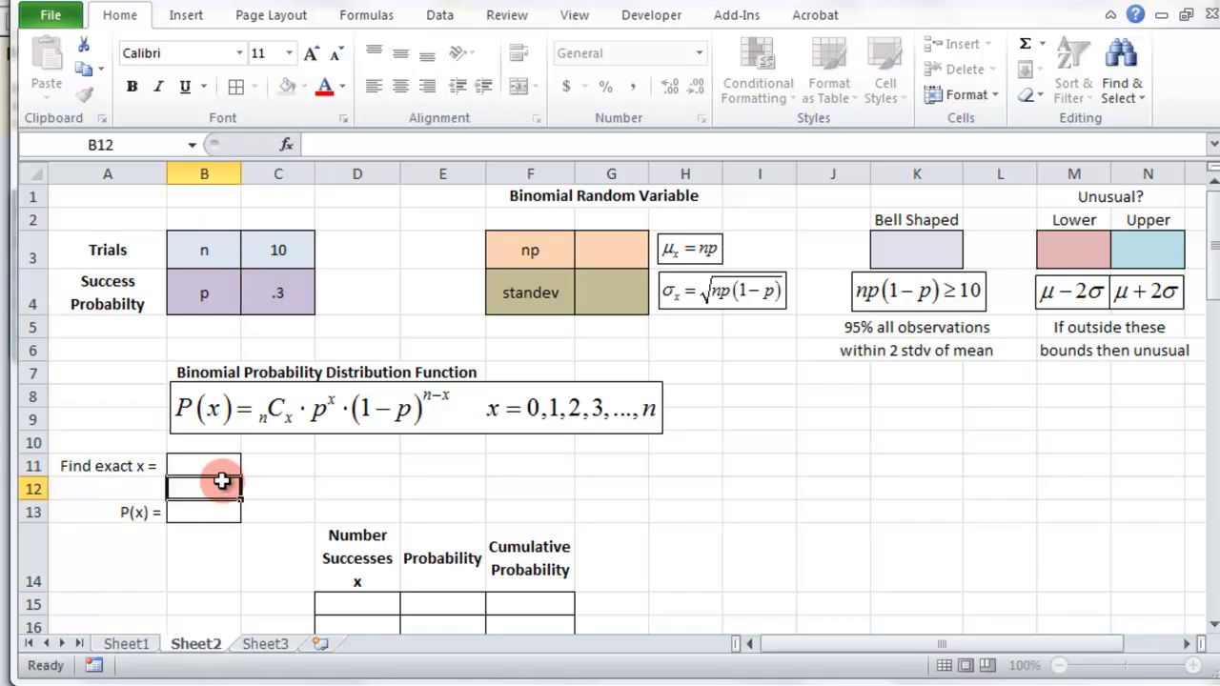
Enter 3 as the exact x value in B11 and double-check the three inputs
click(220, 467)
text(3)
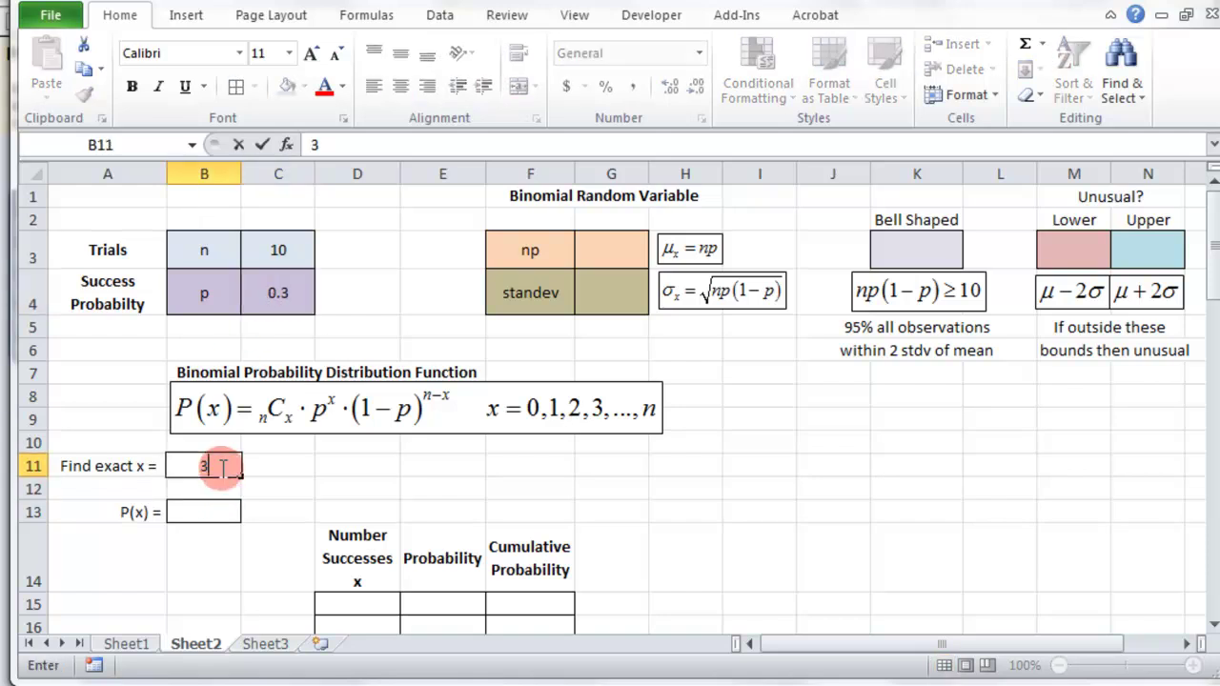
click(286, 466)
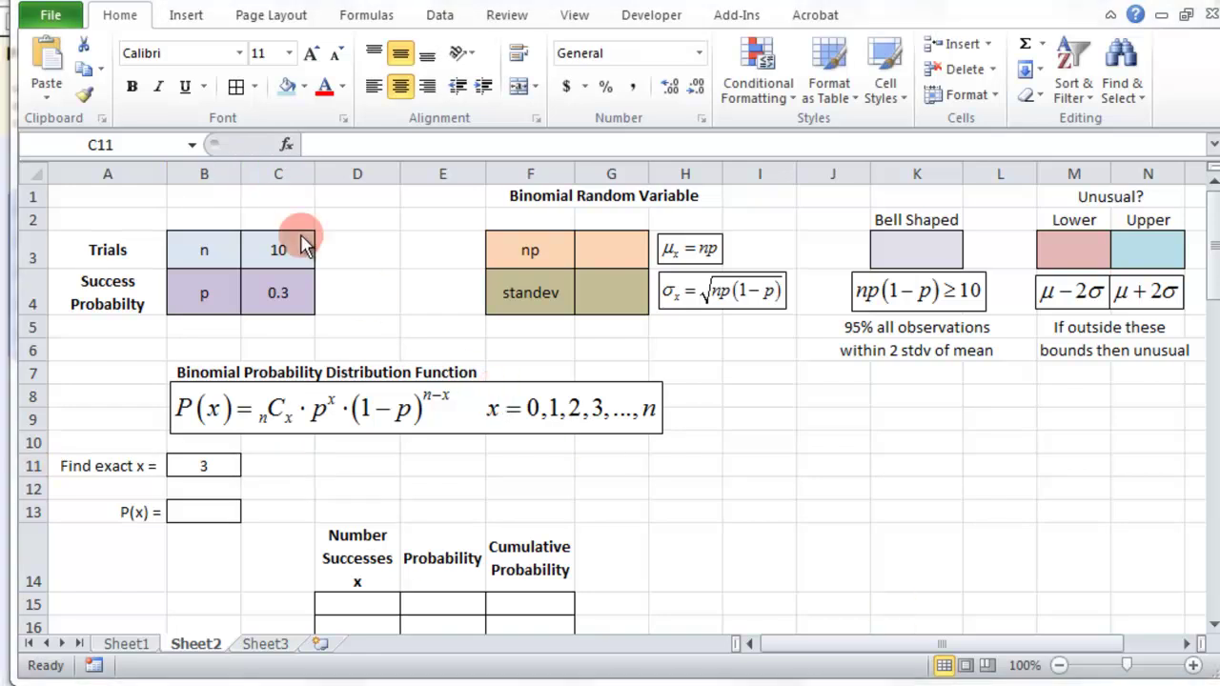
click(283, 267)
click(275, 286)
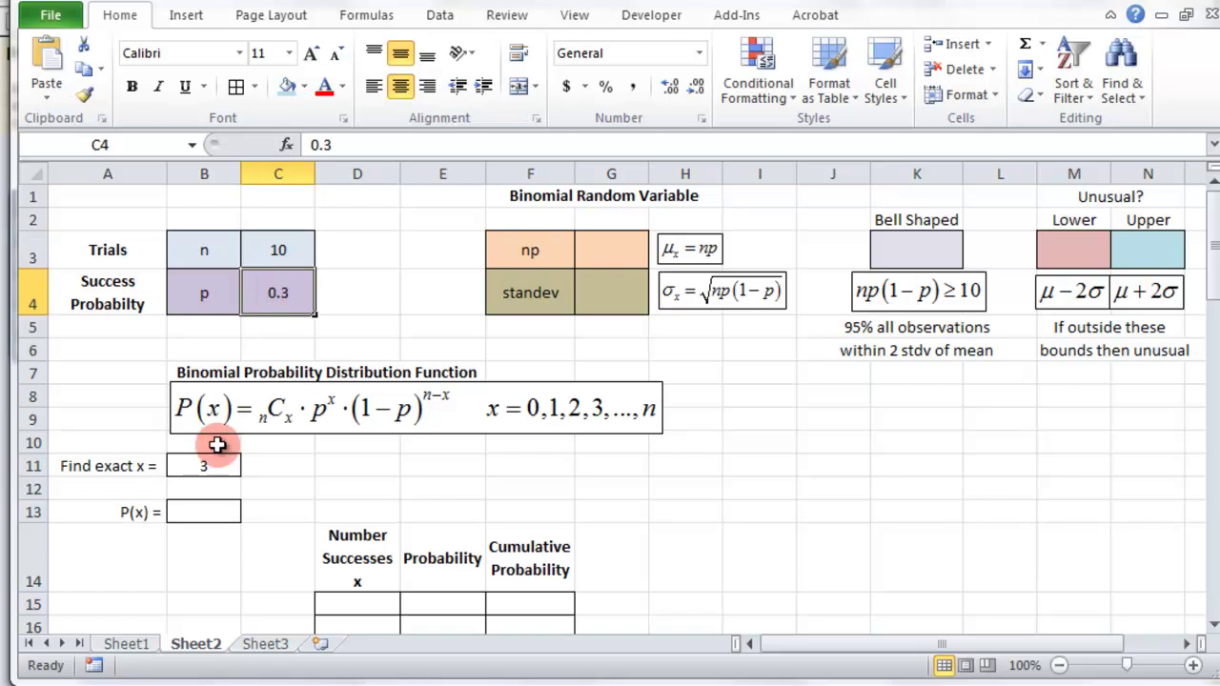
click(208, 469)
click(207, 514)
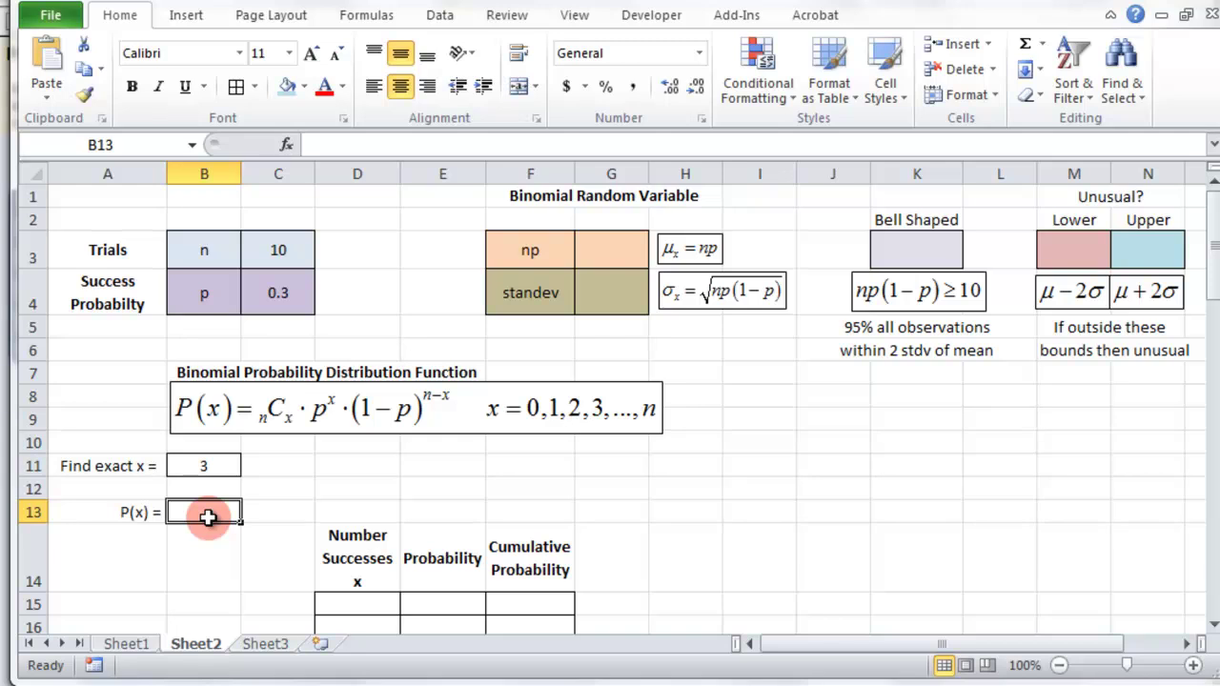
Start the P(x) formula in B13 as =combin(C3,B11)*C4^B11
text(=)
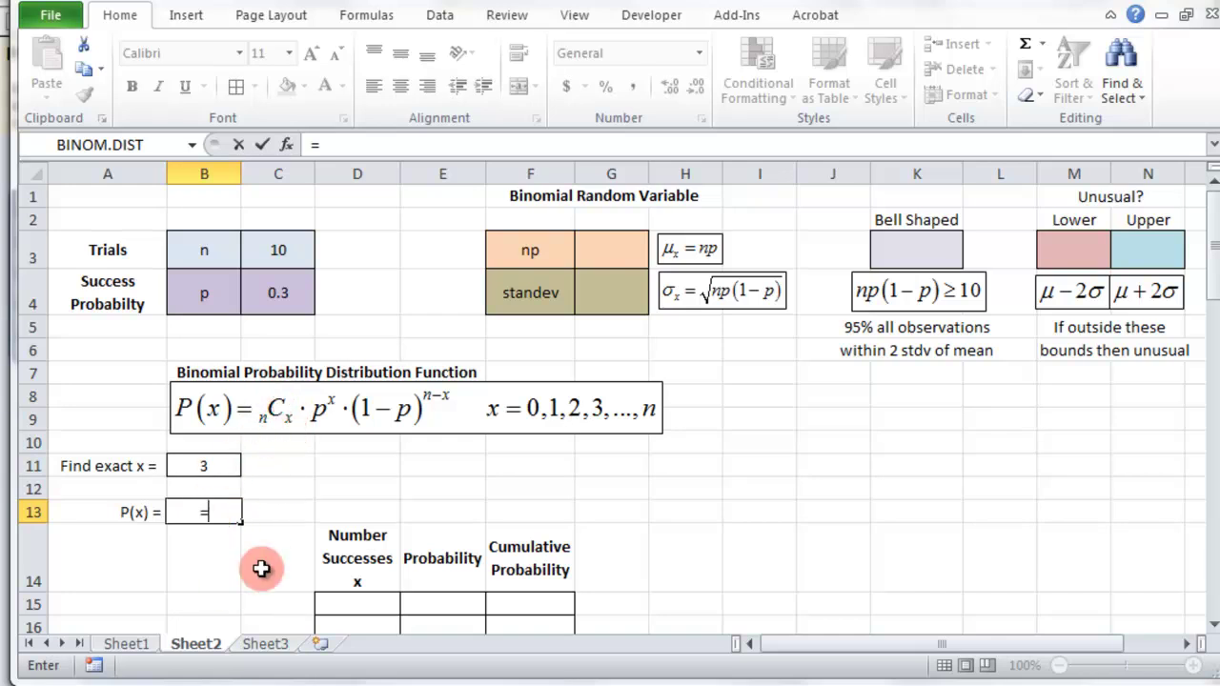
text(combin)
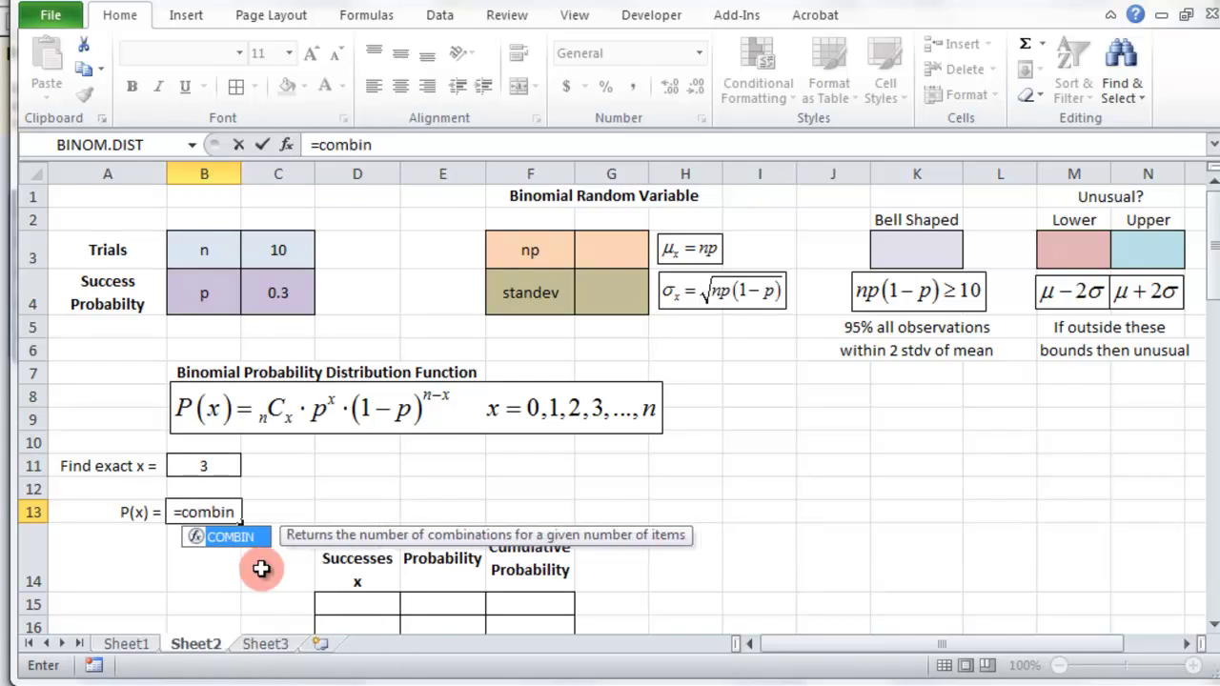
text(()
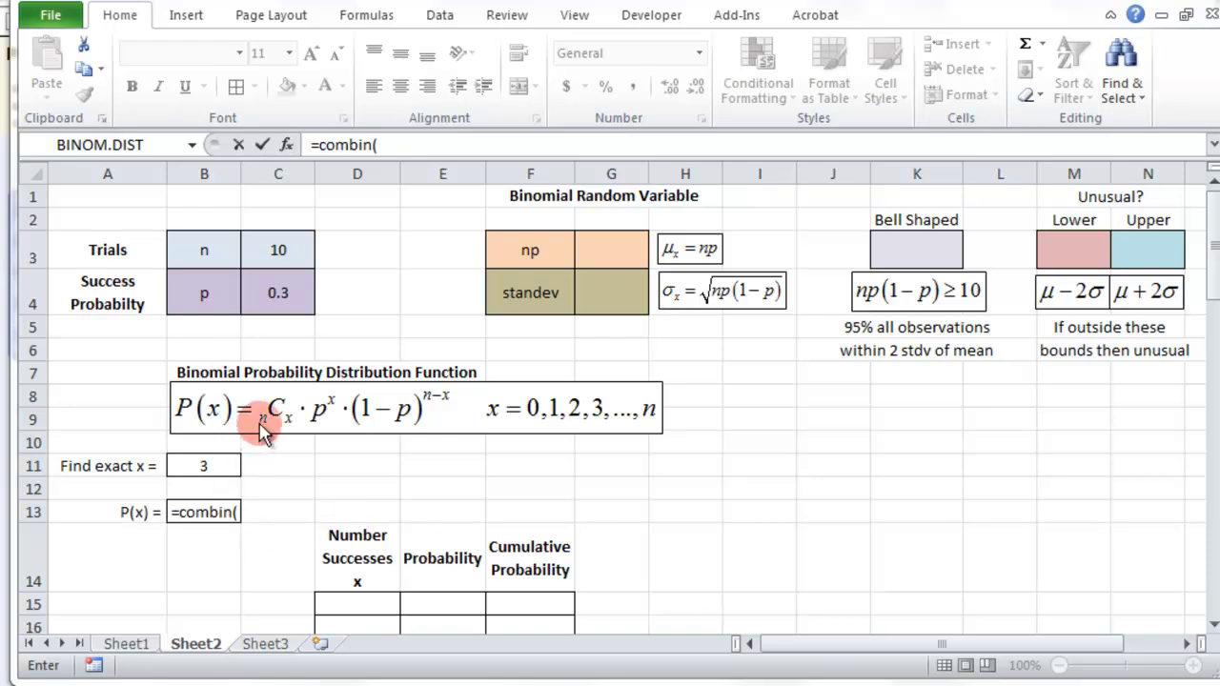
click(240, 512)
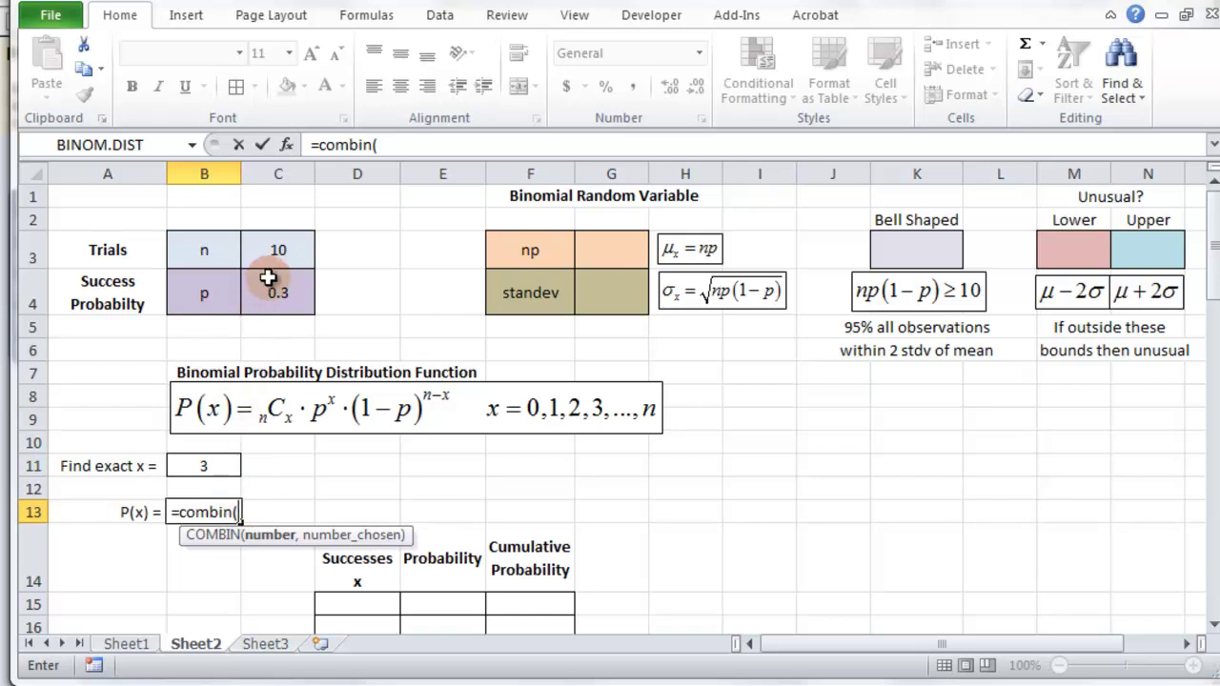
click(276, 251)
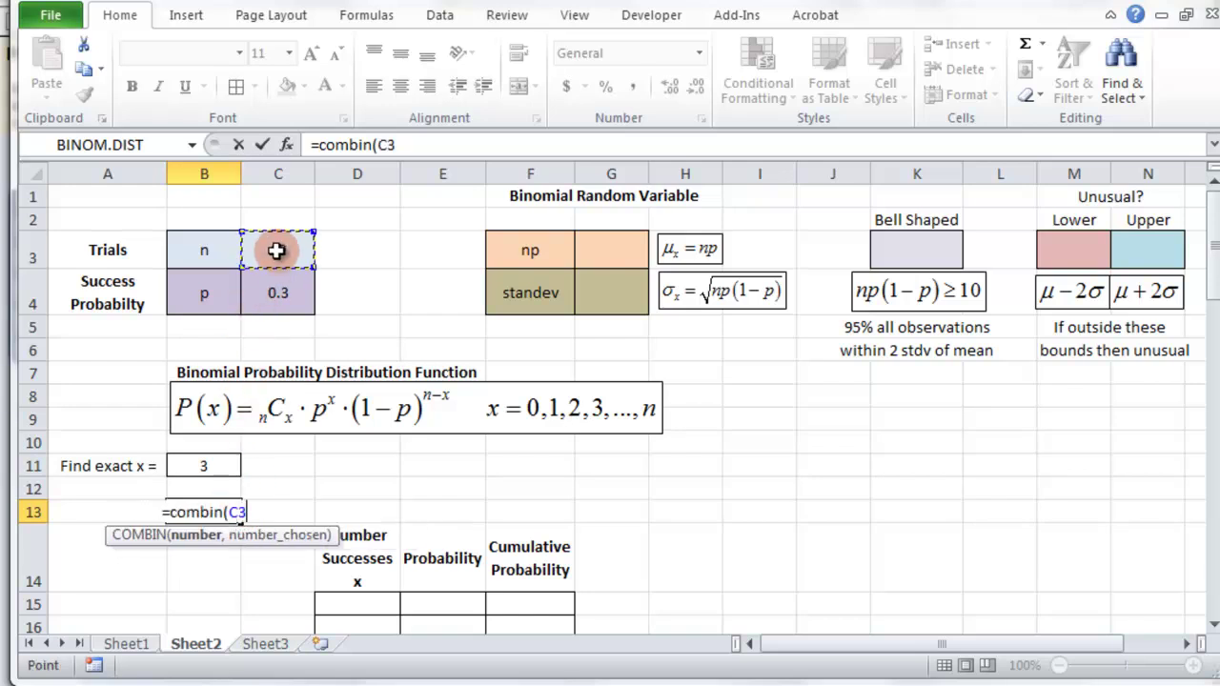
text(,)
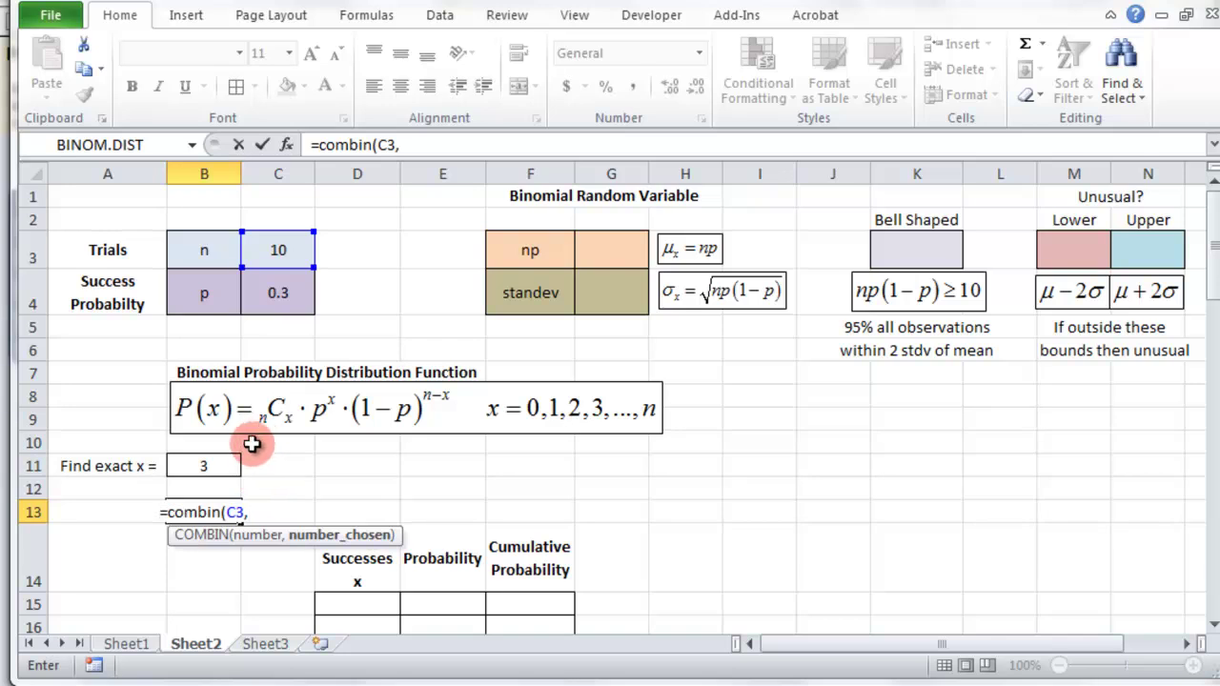
click(208, 466)
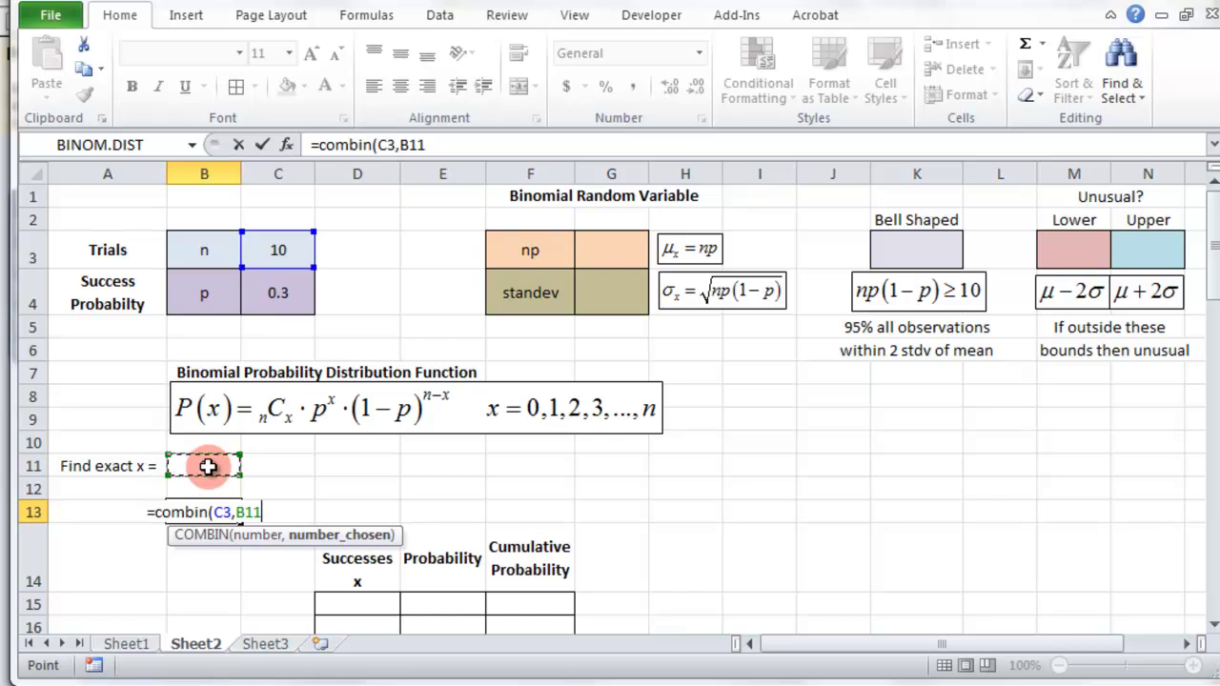
text())
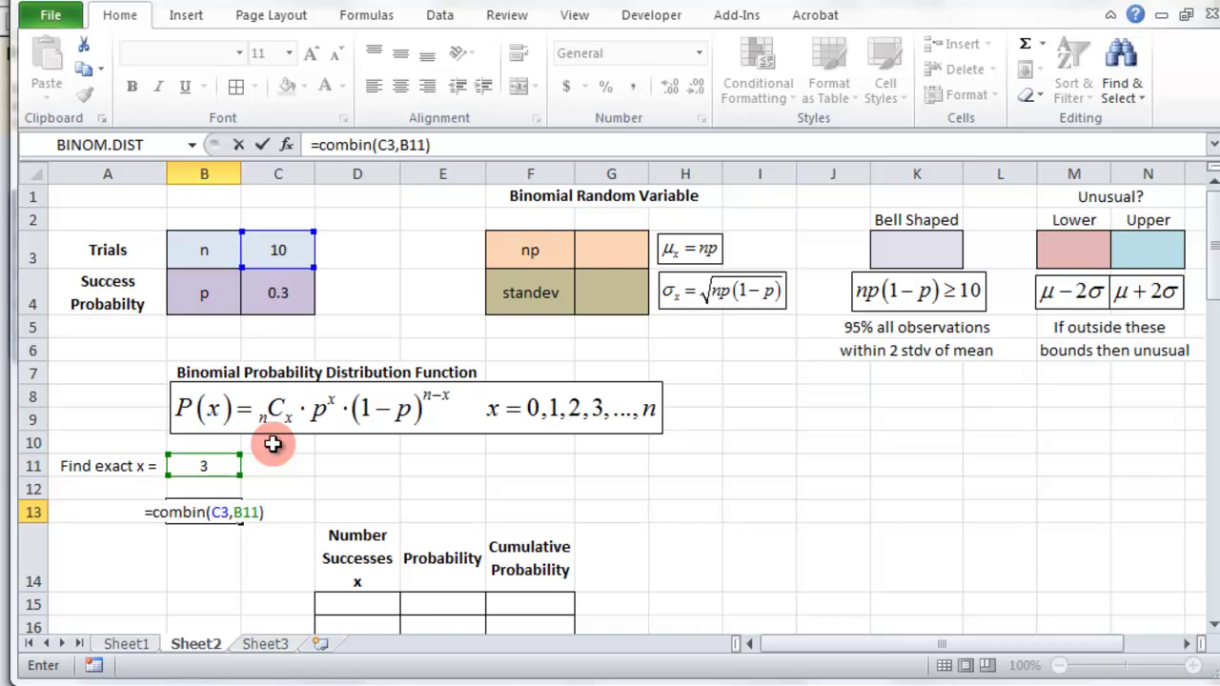
text(*)
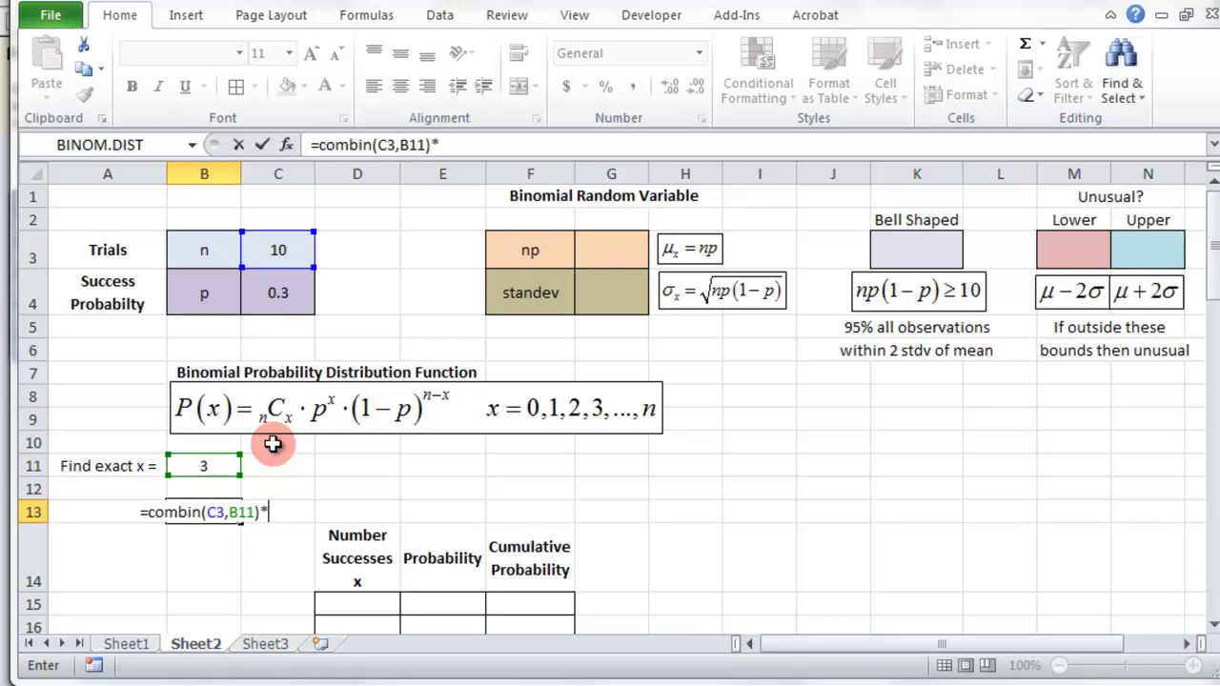
click(288, 293)
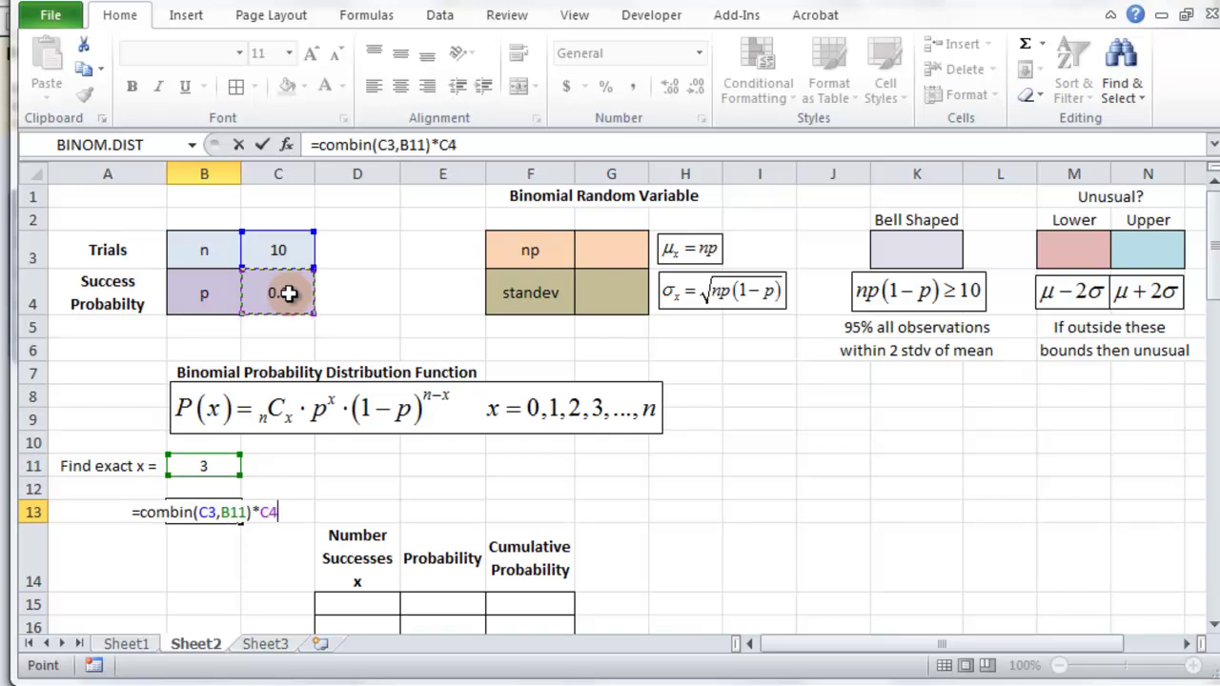
text(^)
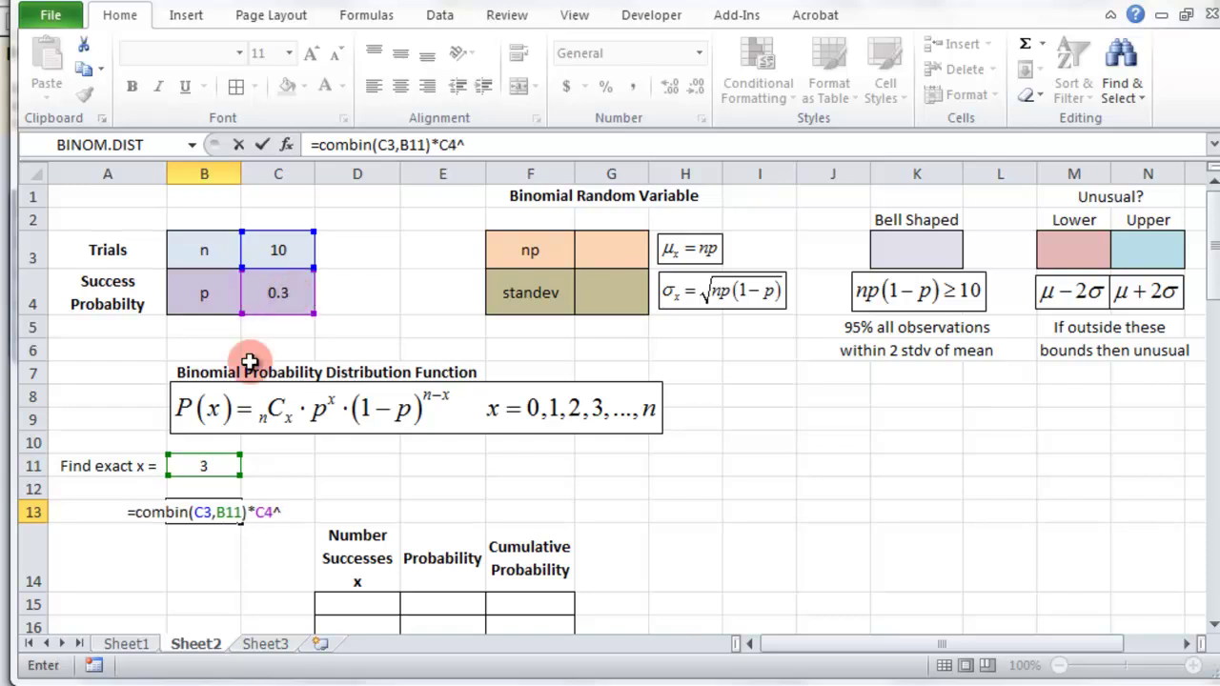
click(200, 464)
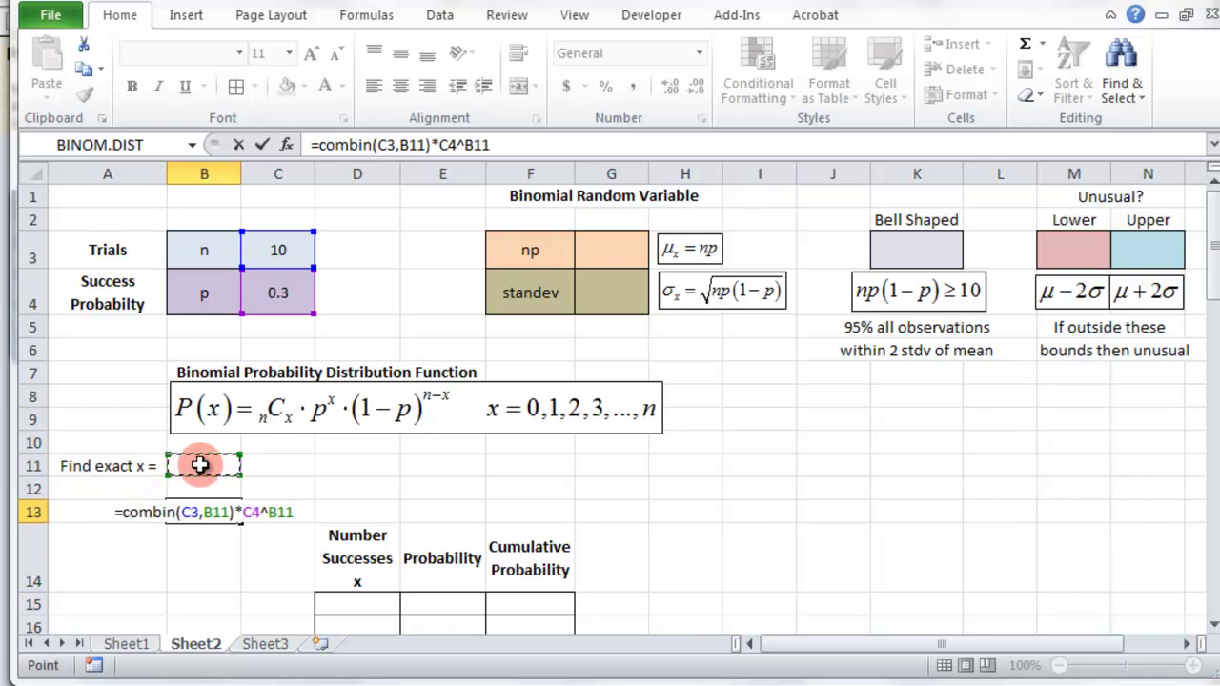
Complete it with *(1-C4)^(C3-B11) and commit, giving 0.266828
text(*(1p)
key(BackSpace)
text(-)
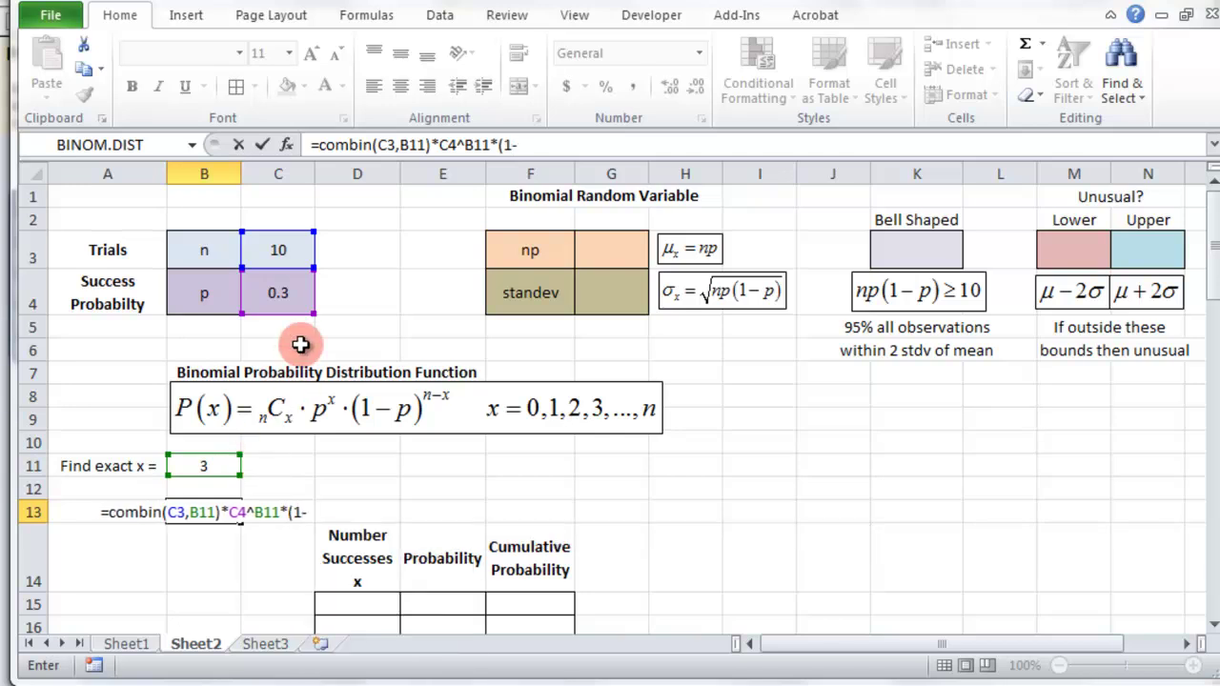
click(284, 291)
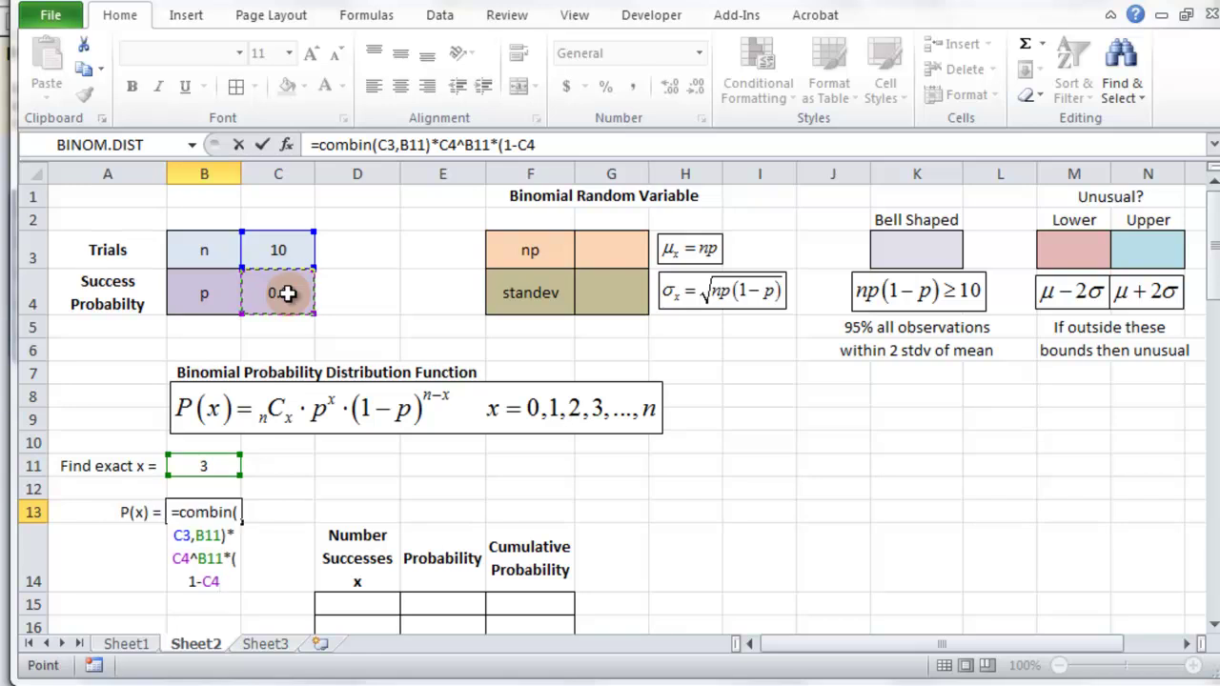
text())
text(^()
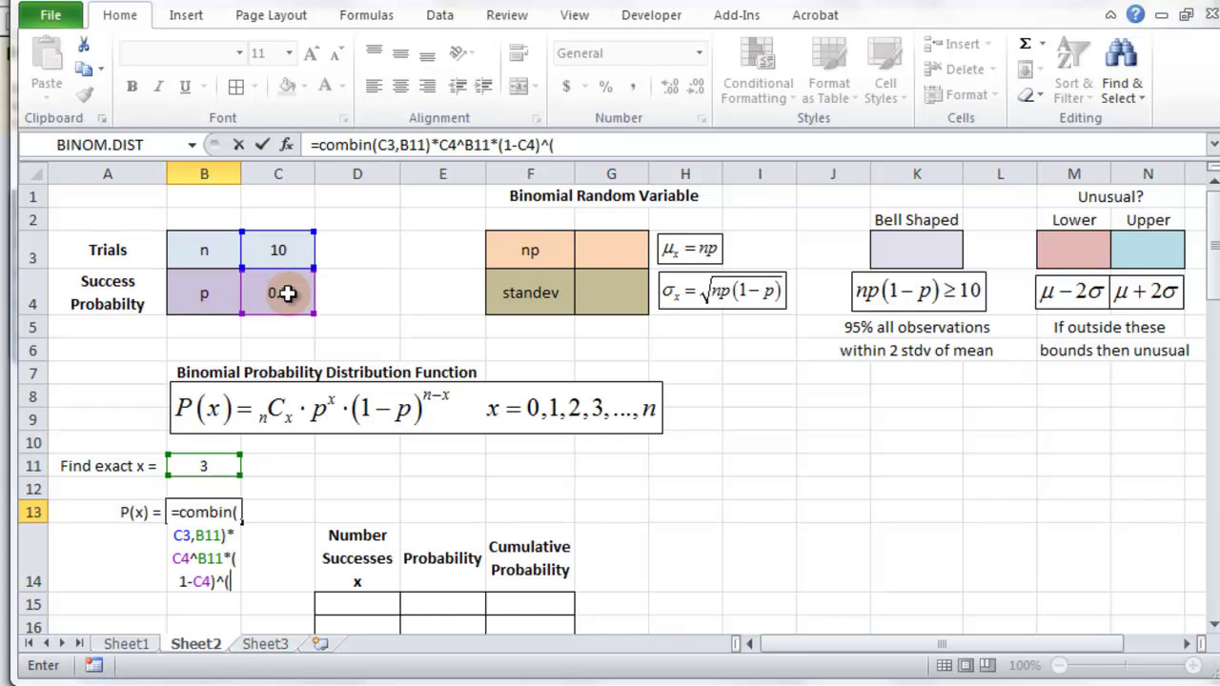
click(291, 253)
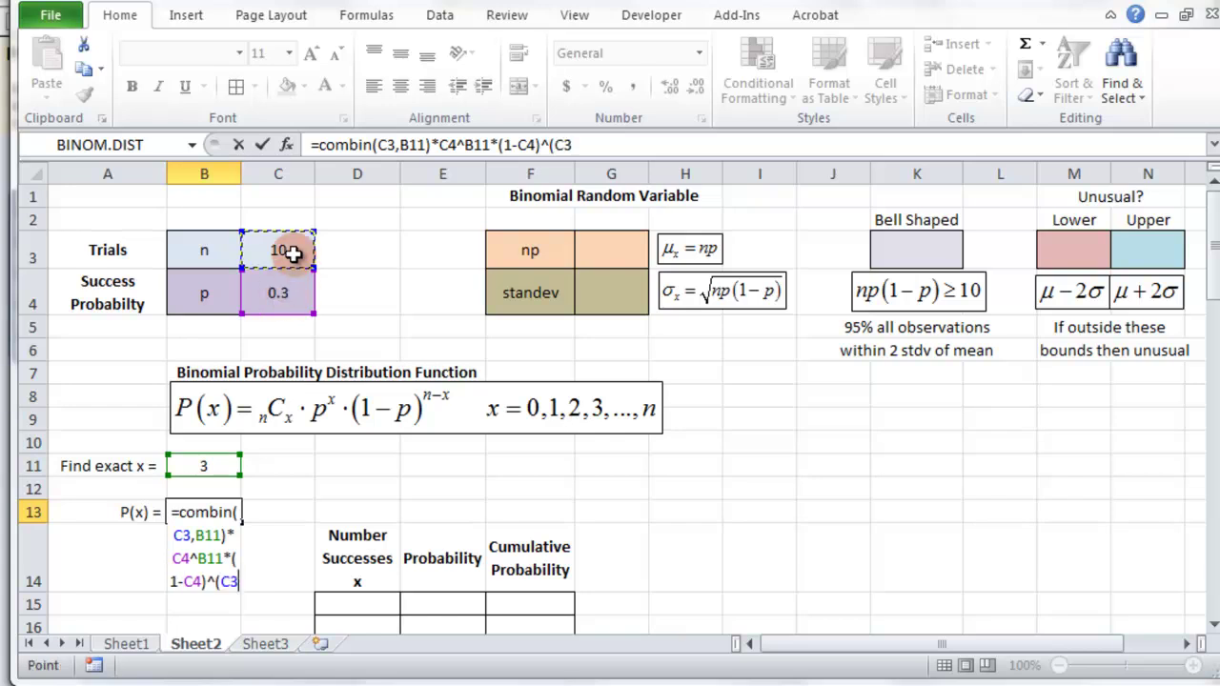
text(-)
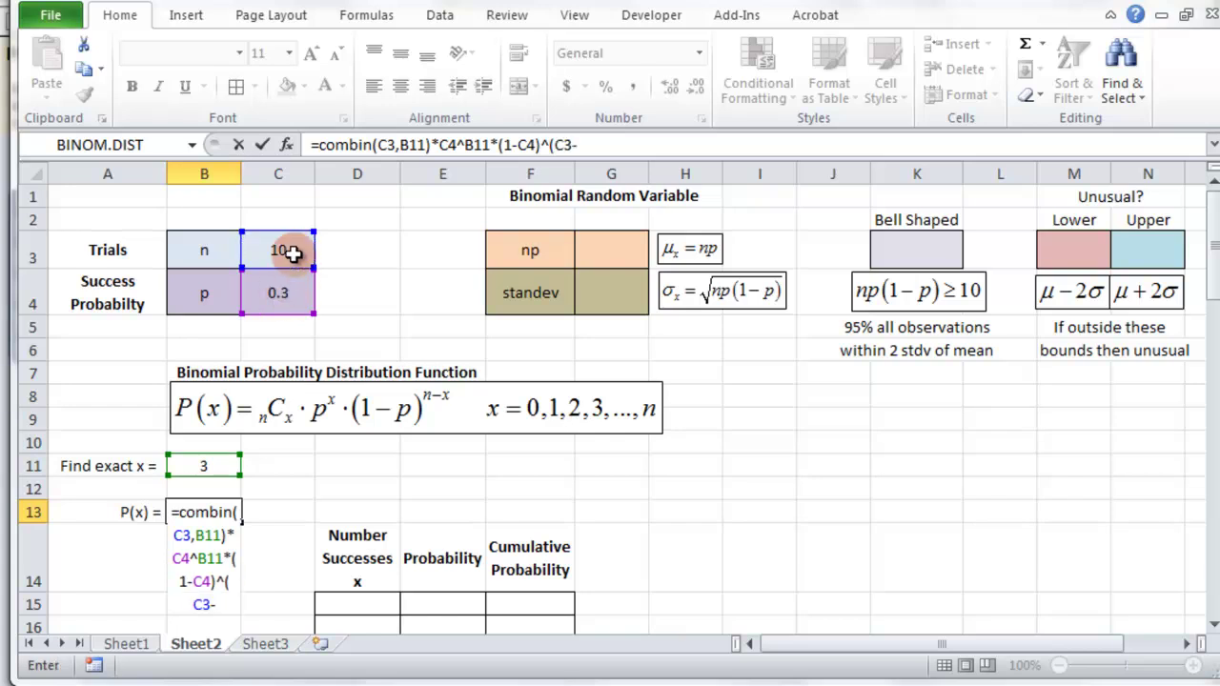
click(216, 464)
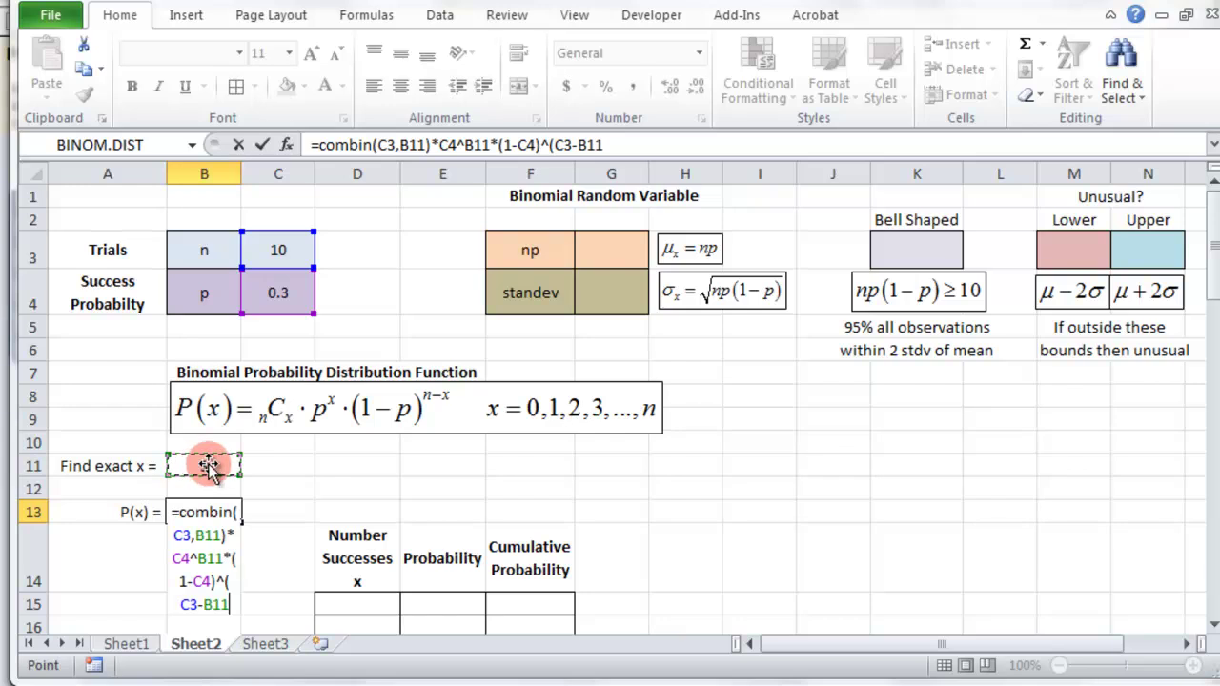
text())
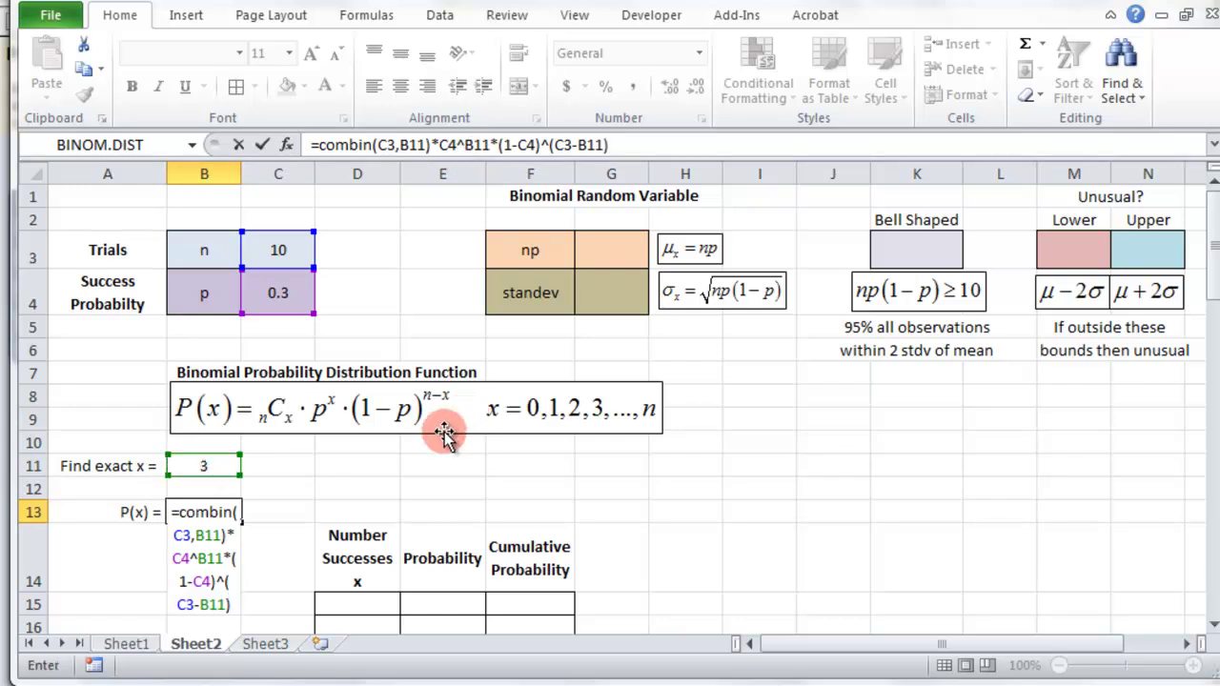
key(Return)
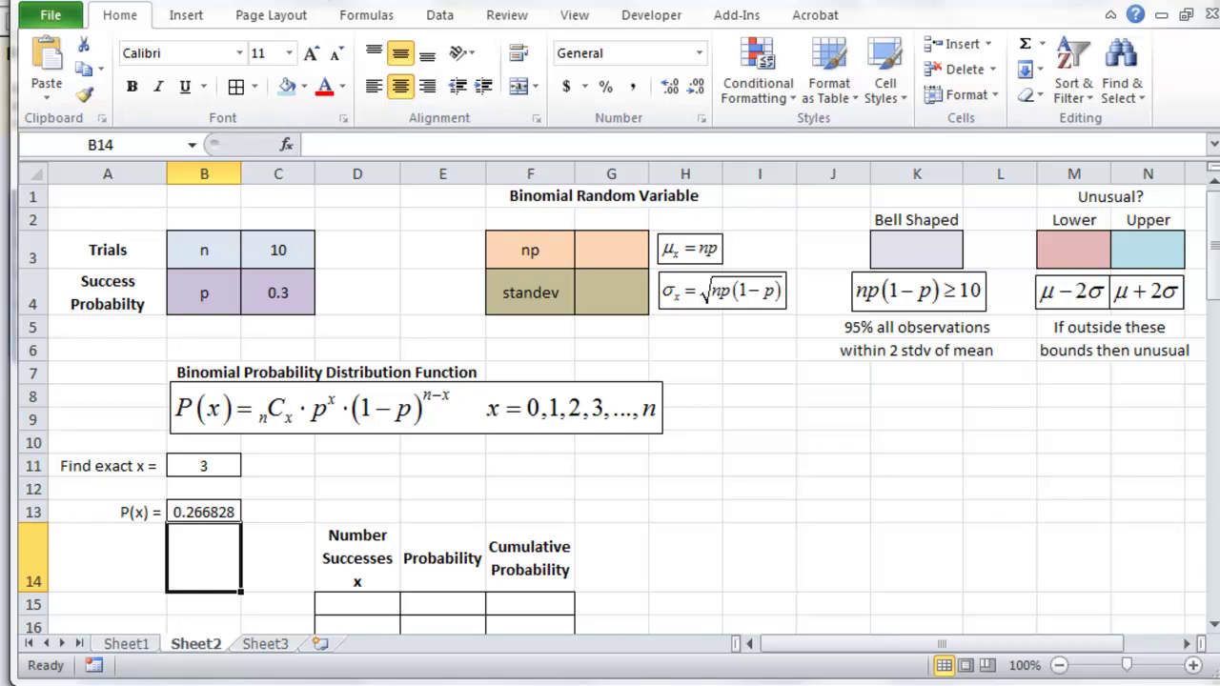
drag(321, 5, 661, 5)
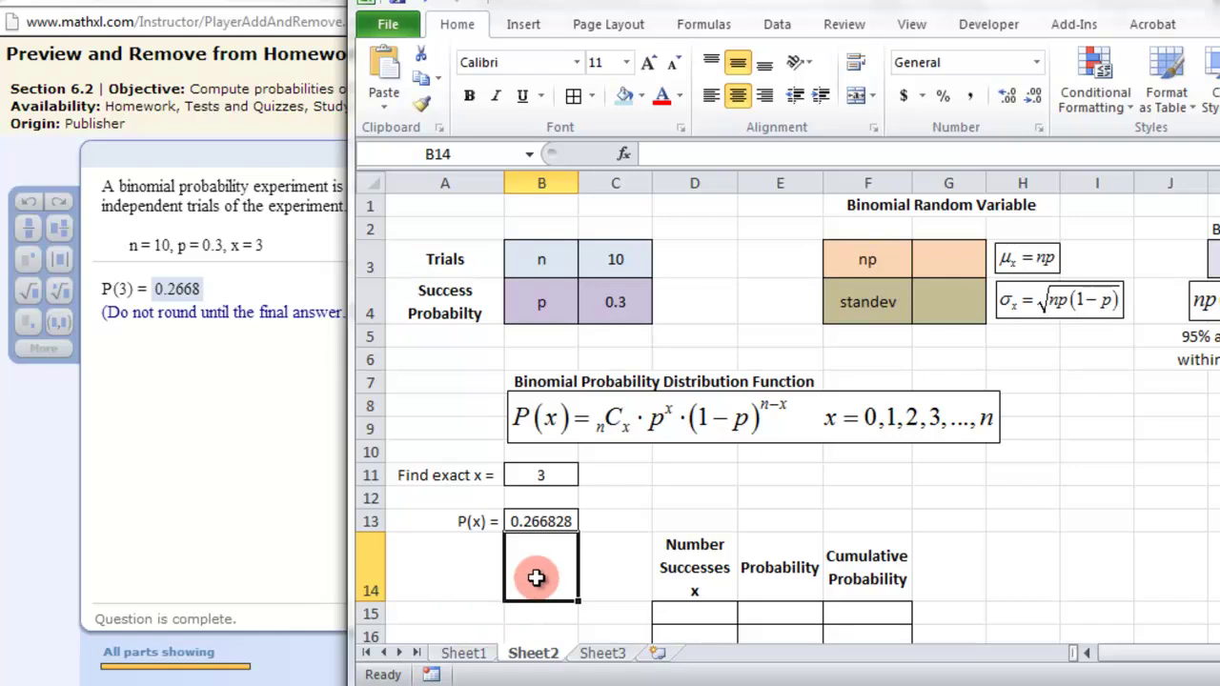
click(595, 560)
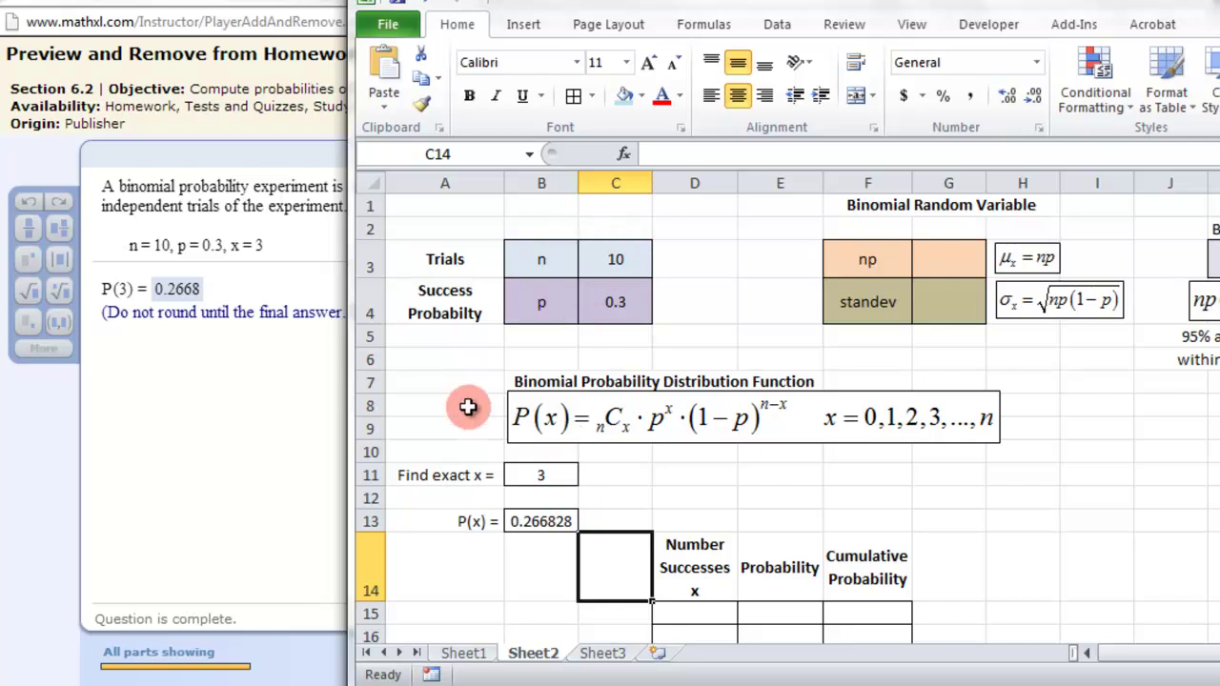
click(544, 474)
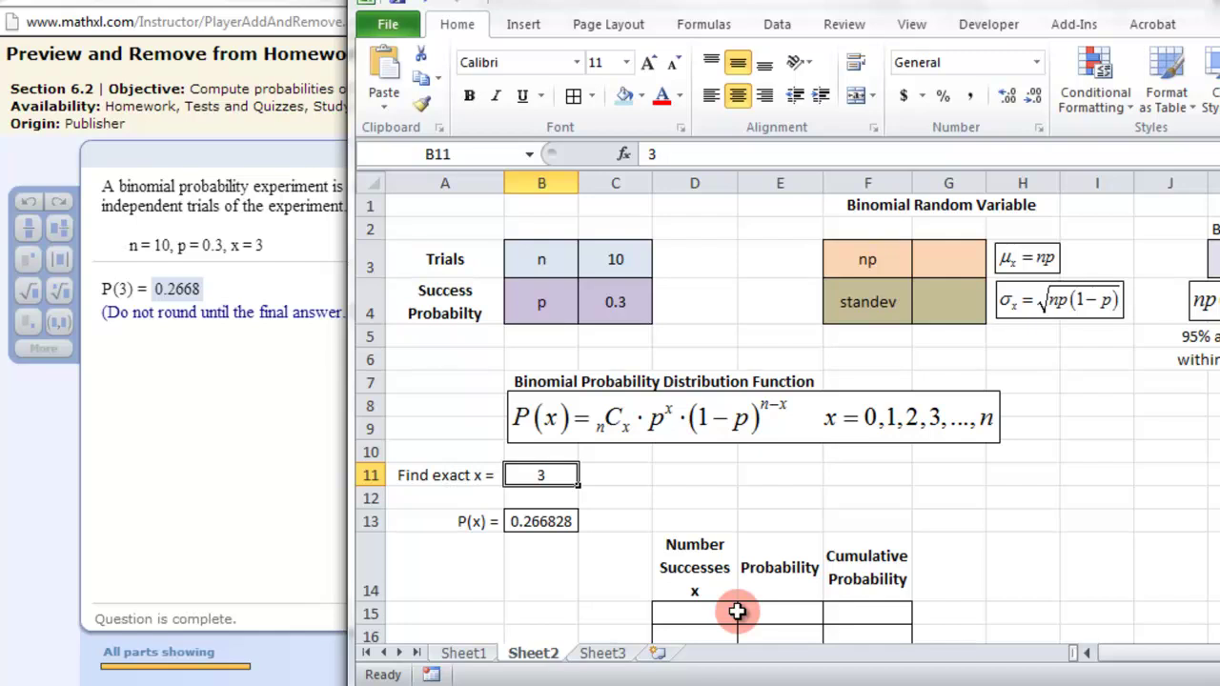
drag(784, 10, 429, 8)
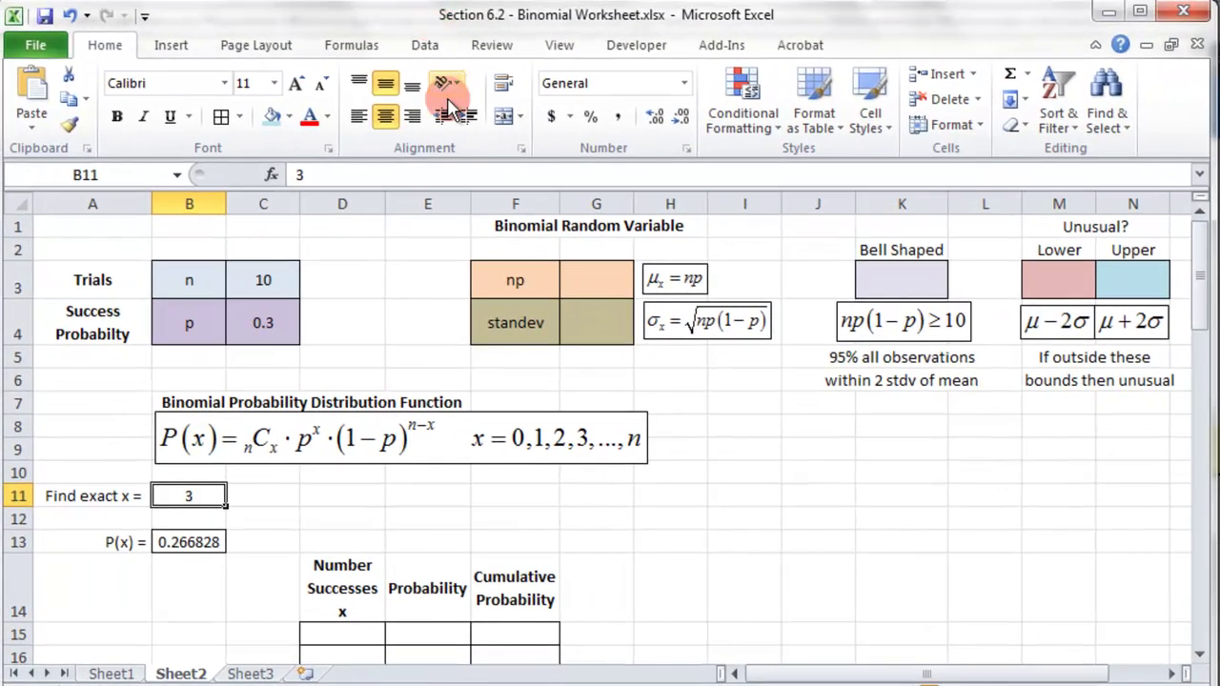
text(4)
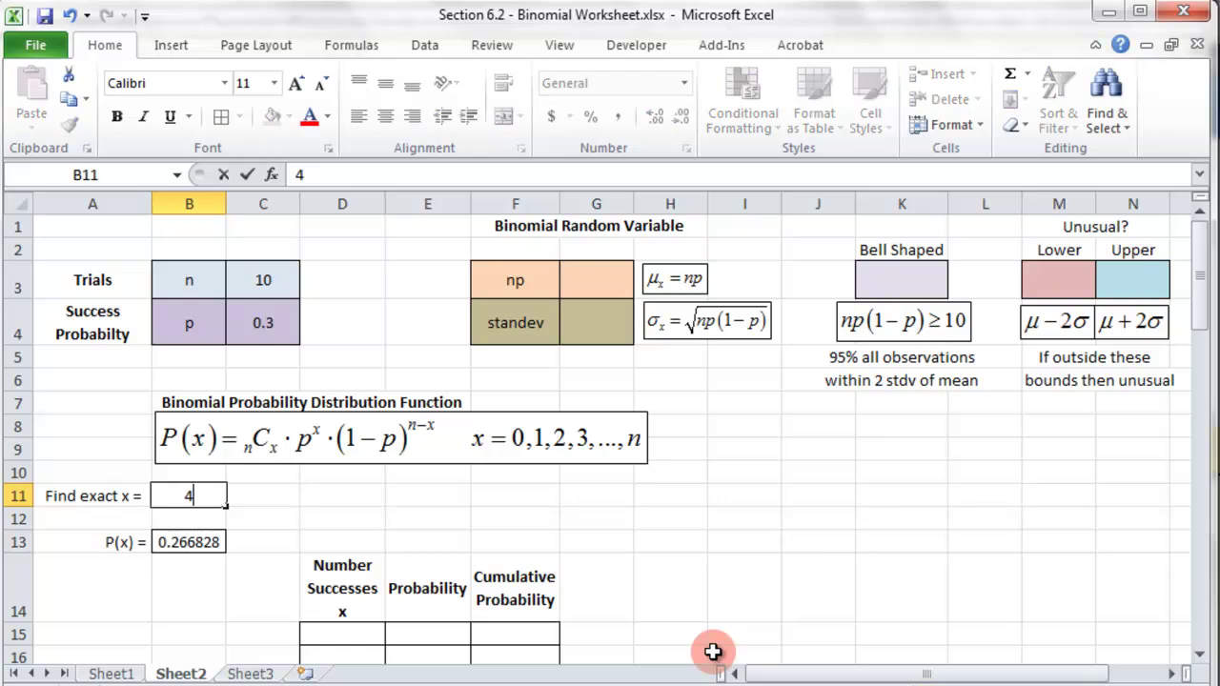
key(Return)
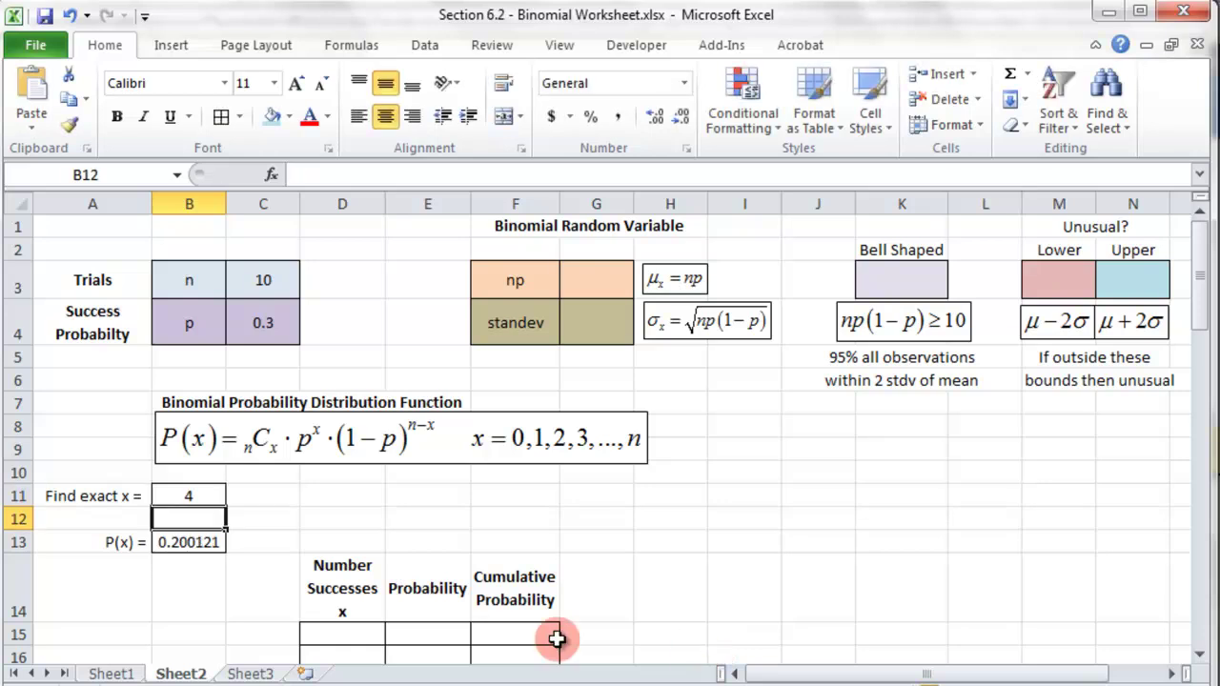
click(203, 492)
text(5)
key(Return)
click(203, 492)
text(1)
key(Return)
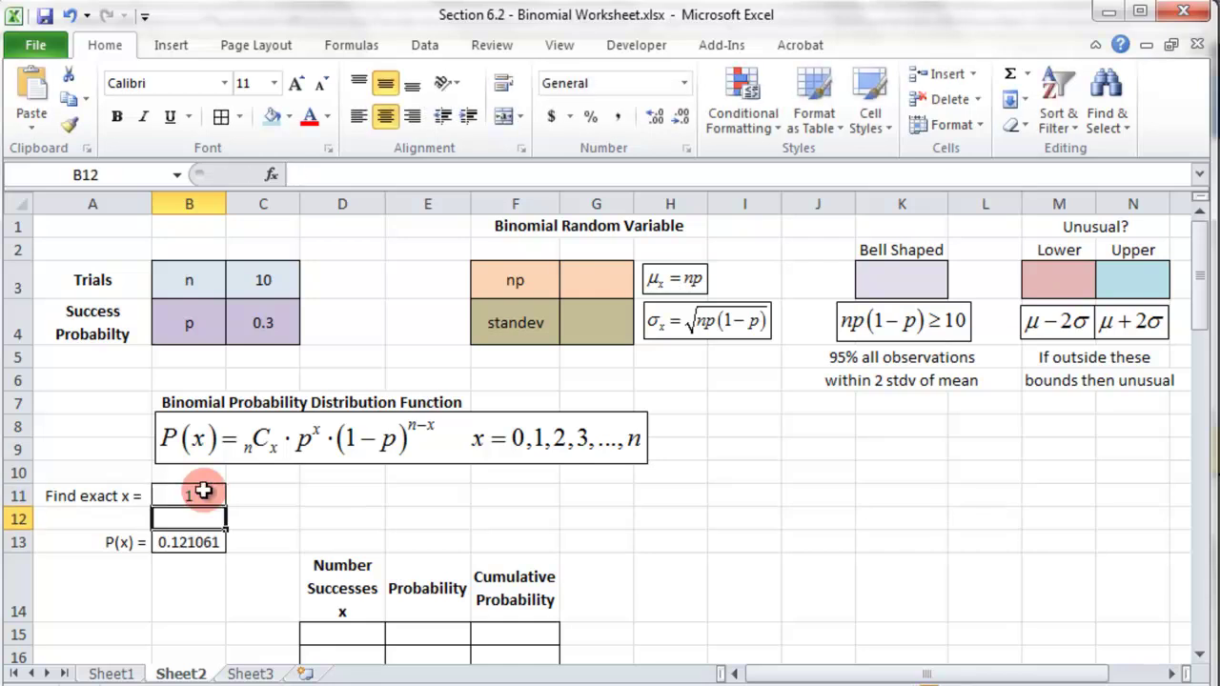
click(203, 492)
text(0)
key(Return)
click(203, 492)
text(3)
key(Return)
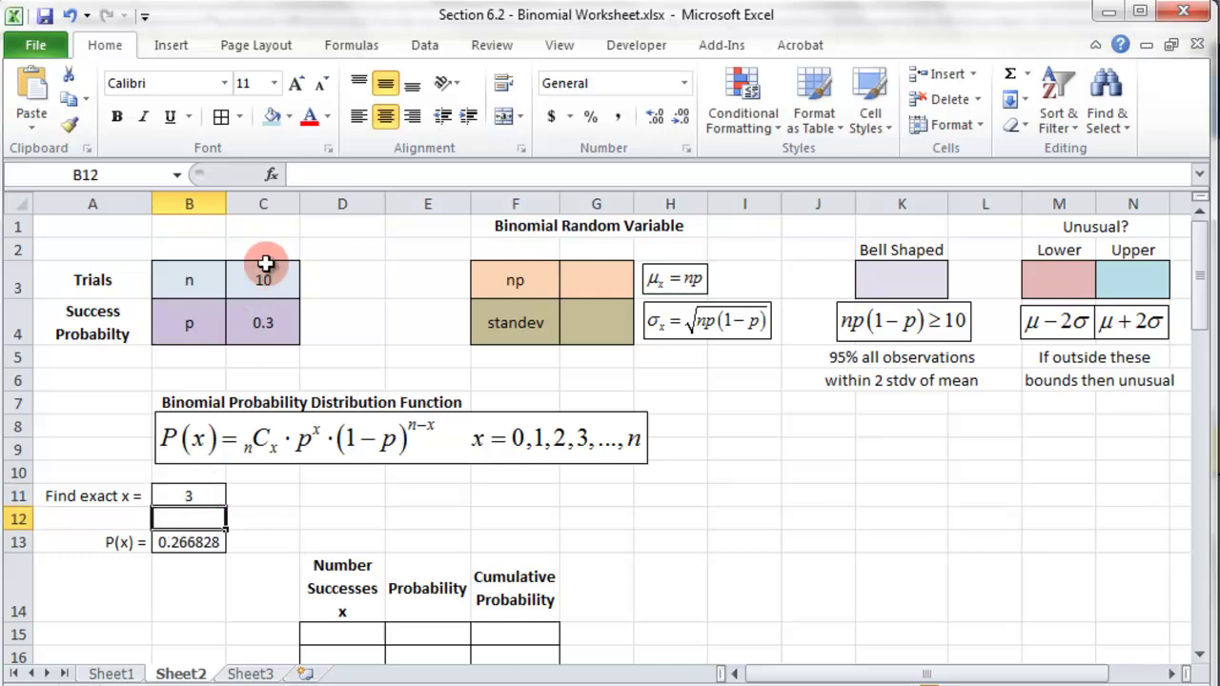
click(218, 492)
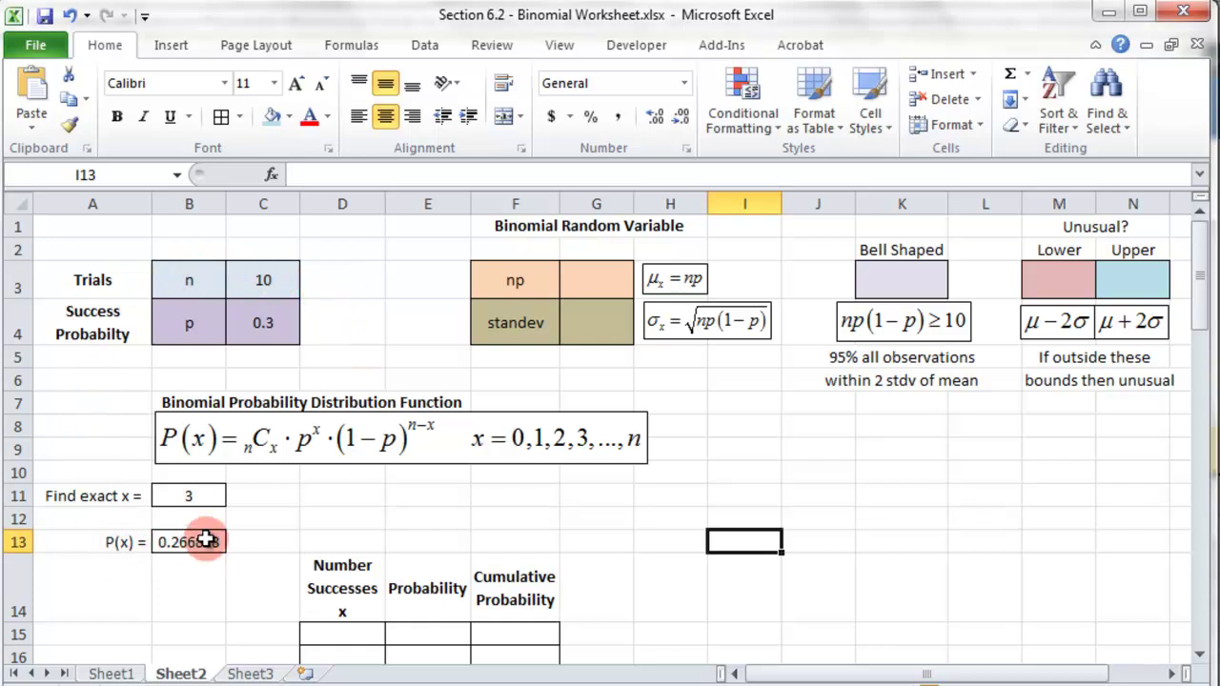
Scroll down to view the empty probability table, then back up to the inputs
scroll(312, 482, down, 1)
scroll(312, 483, down, 2)
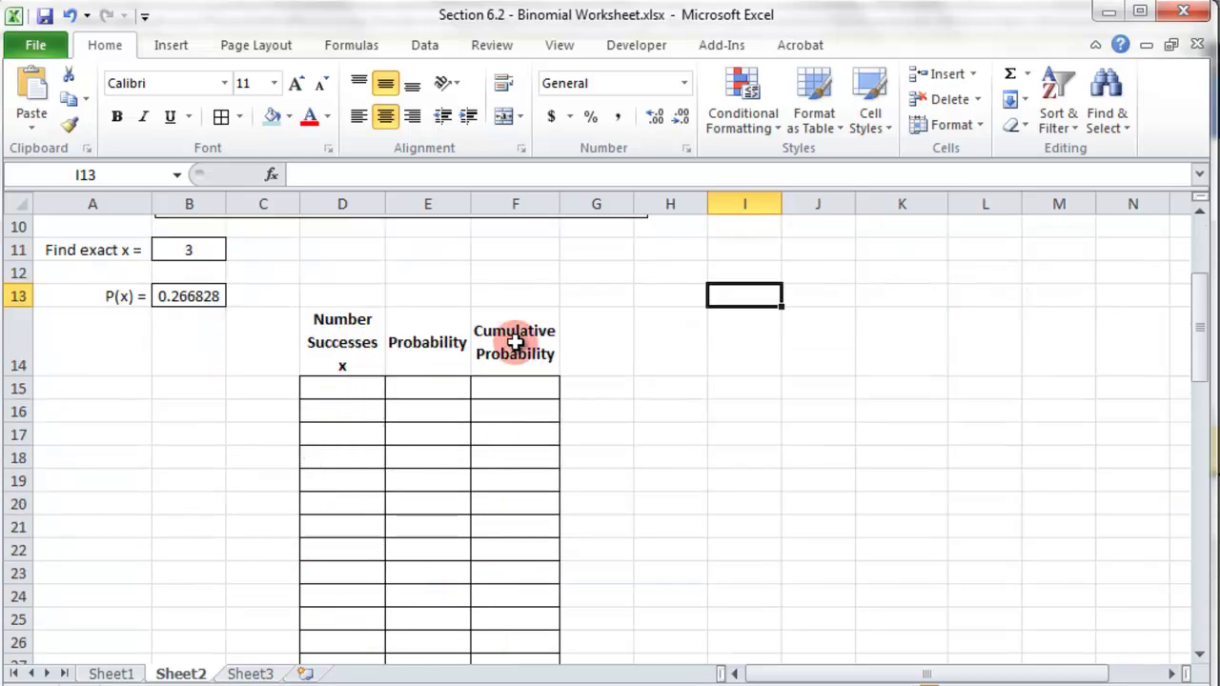
scroll(510, 437, up, 3)
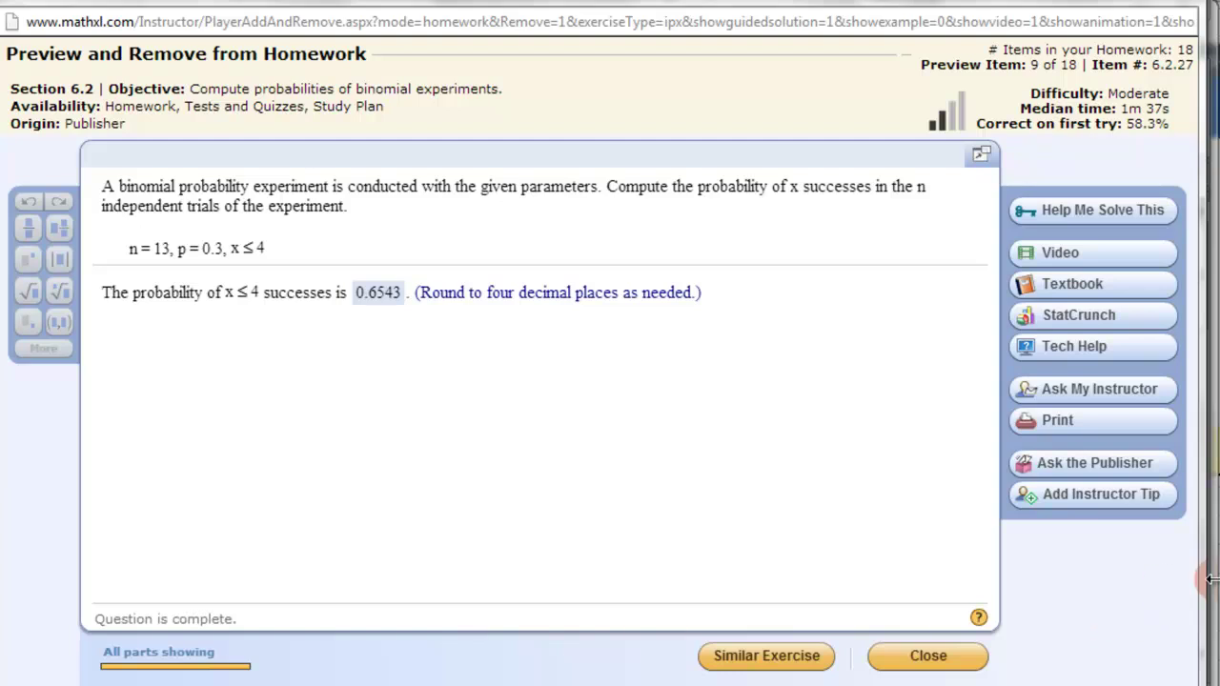
Back in Excel, change the number of trials in C3 to 13
key(alt+Tab)
click(267, 321)
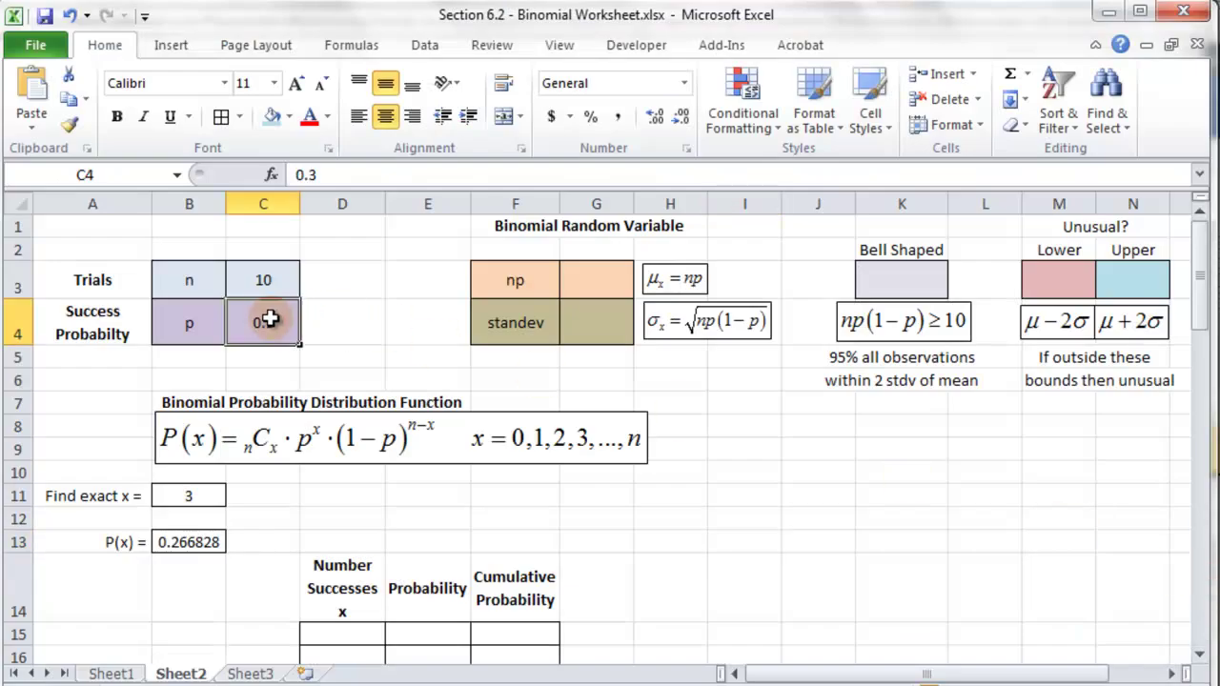
mouse_move(303, 16)
mouse_down()
mouse_move(714, 23)
mouse_move(295, 21)
mouse_move(307, 14)
mouse_up()
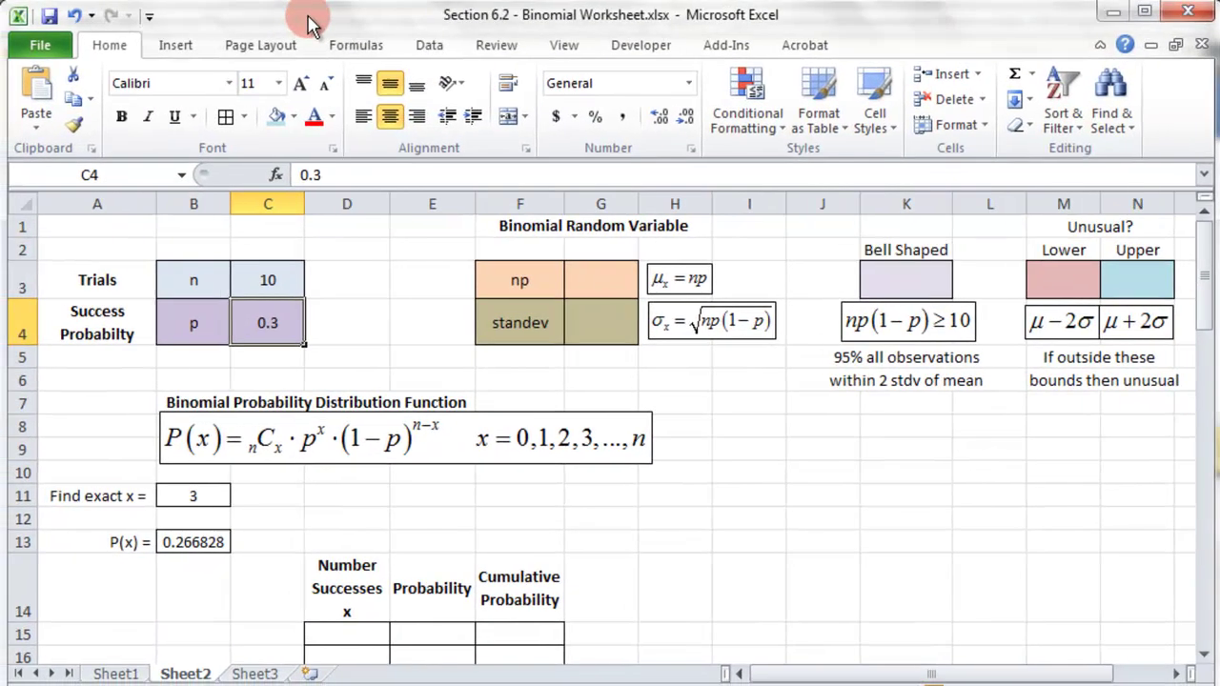
click(277, 280)
text(13)
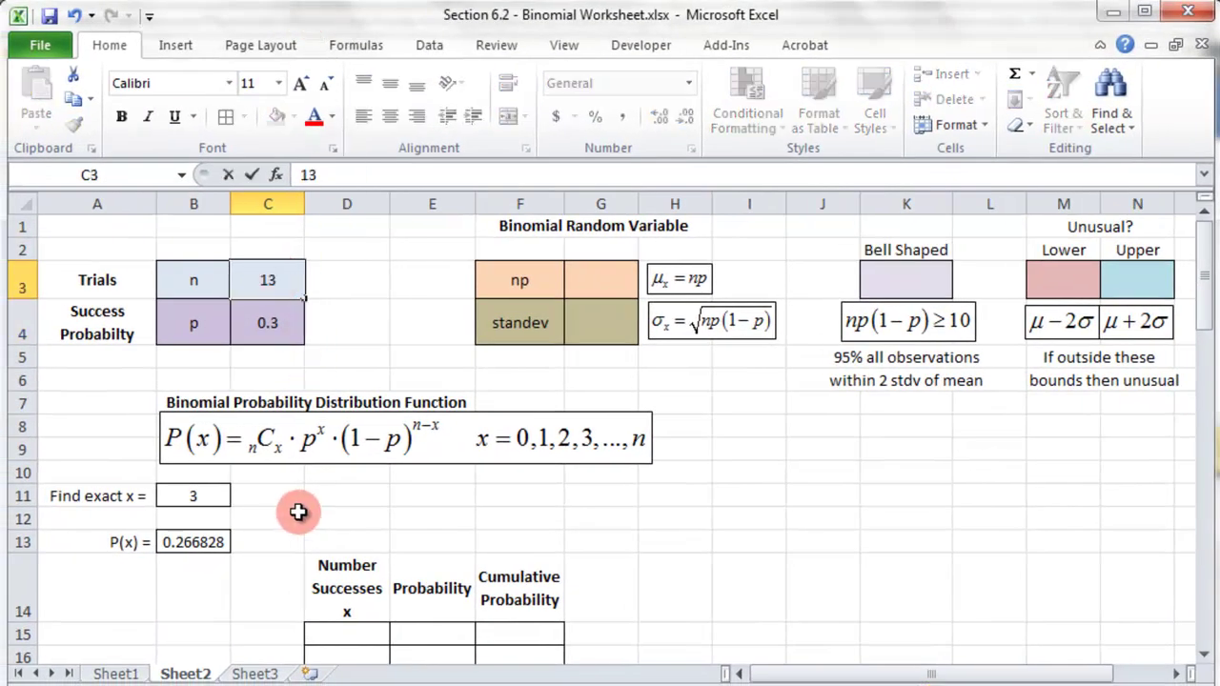
click(300, 514)
Step the exact x in B11 through 4, 3, 2, 1 and 0, ending at P(x) = 0.009689
click(203, 491)
text(4)
click(264, 496)
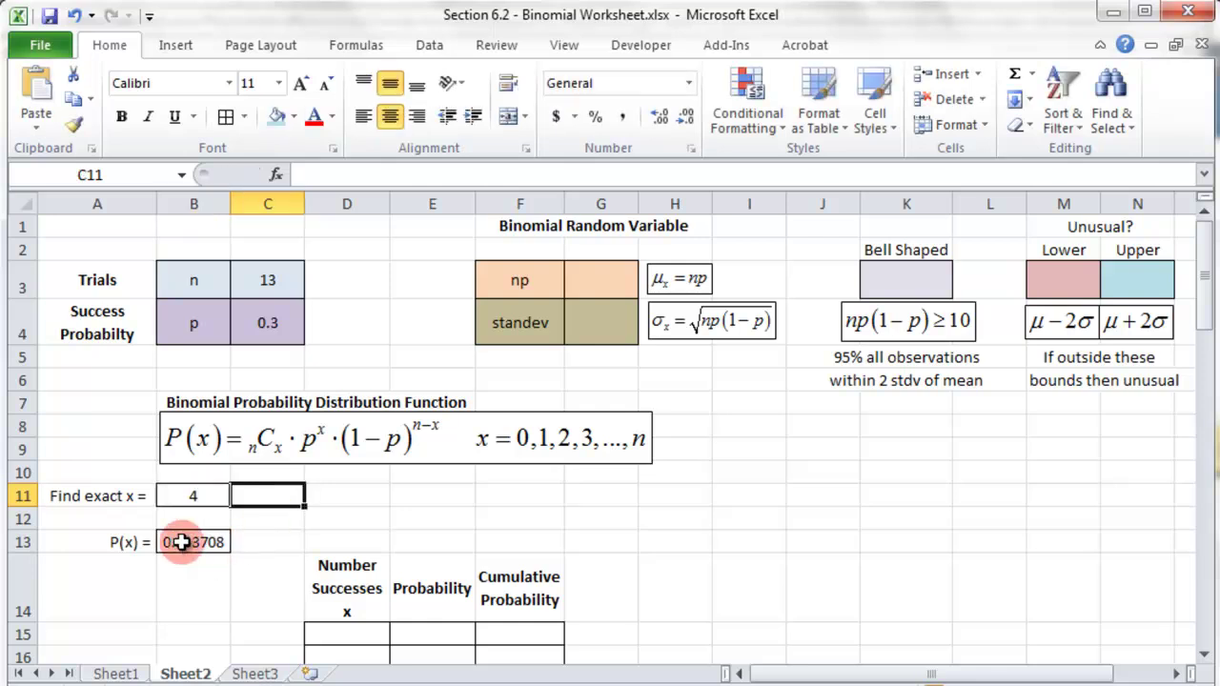
click(204, 492)
text(3)
click(267, 504)
click(203, 495)
text(2)
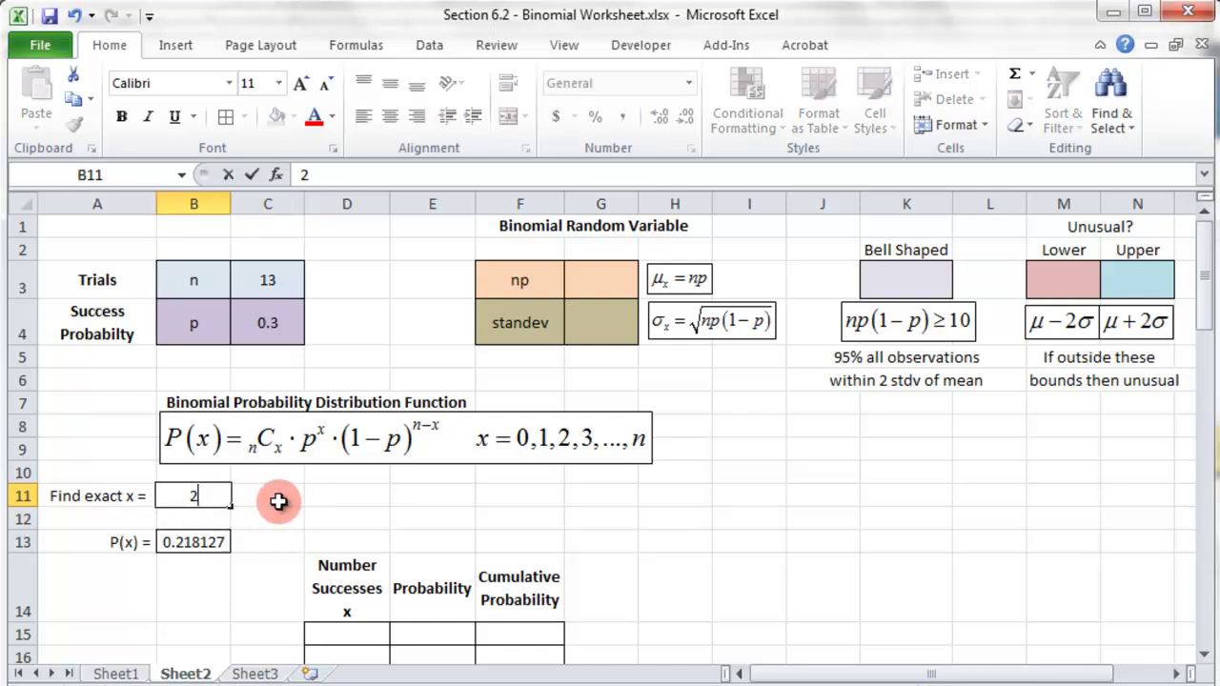
click(278, 501)
click(225, 495)
text(1)
click(278, 498)
click(198, 497)
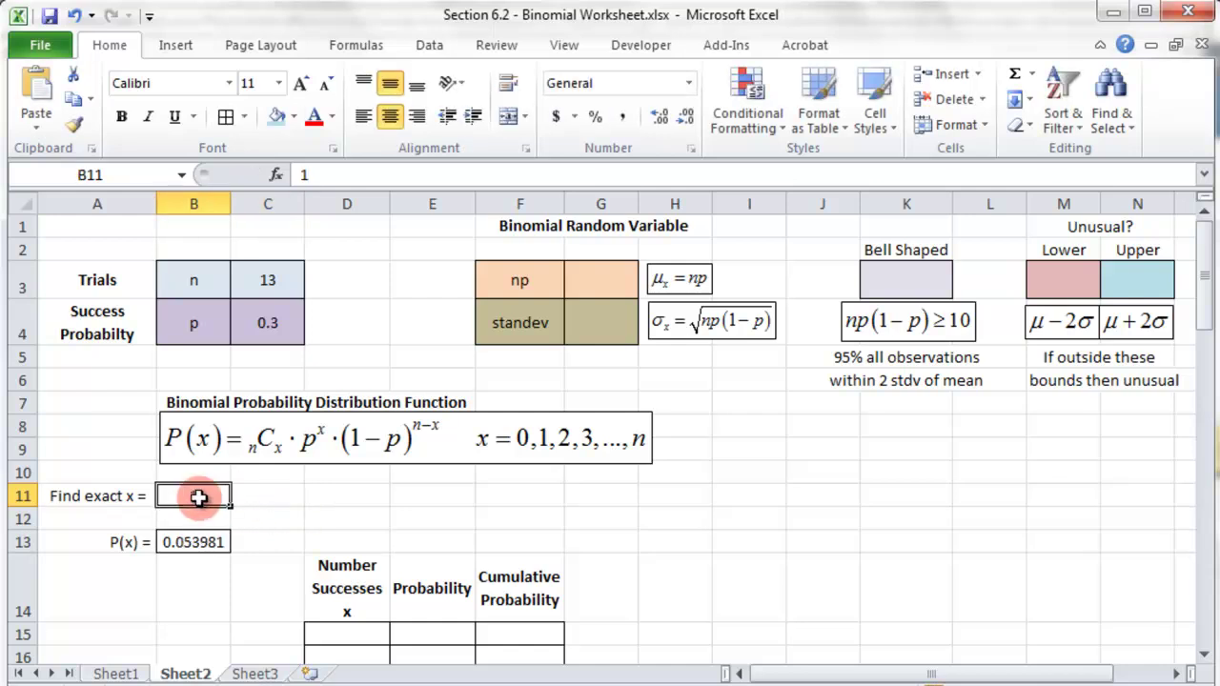
text(0)
click(275, 496)
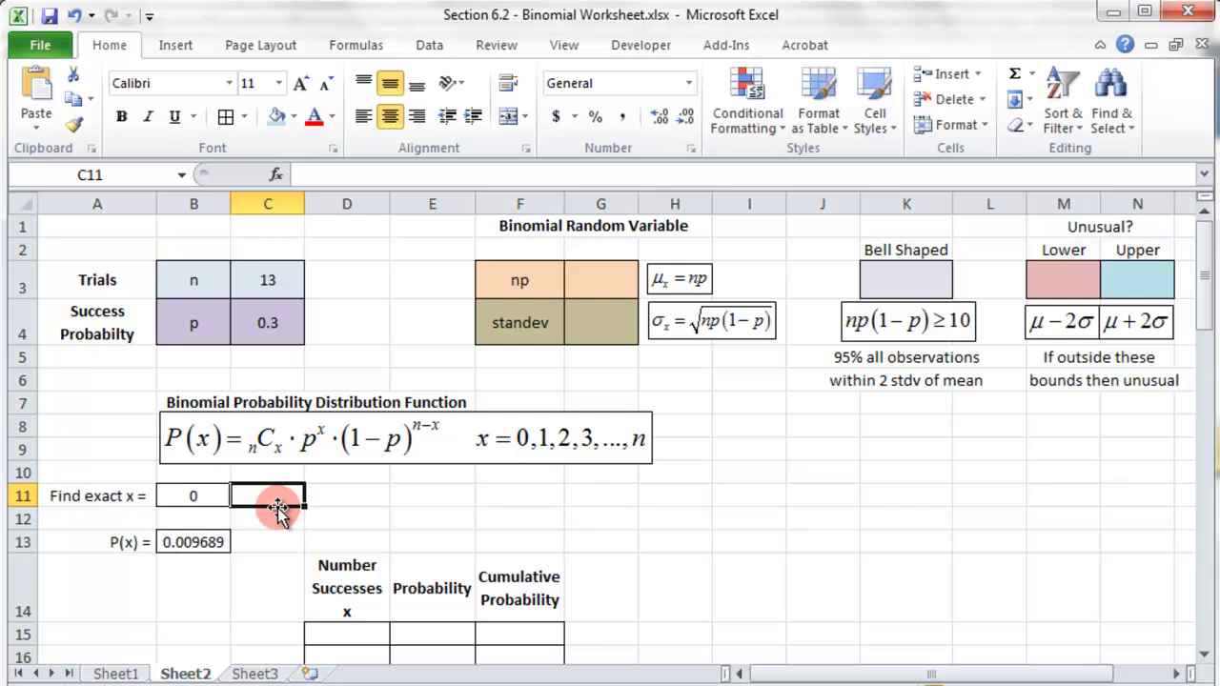
Type 0, 1 and 2 as the first x values in D15:D17
scroll(277, 508, down, 2)
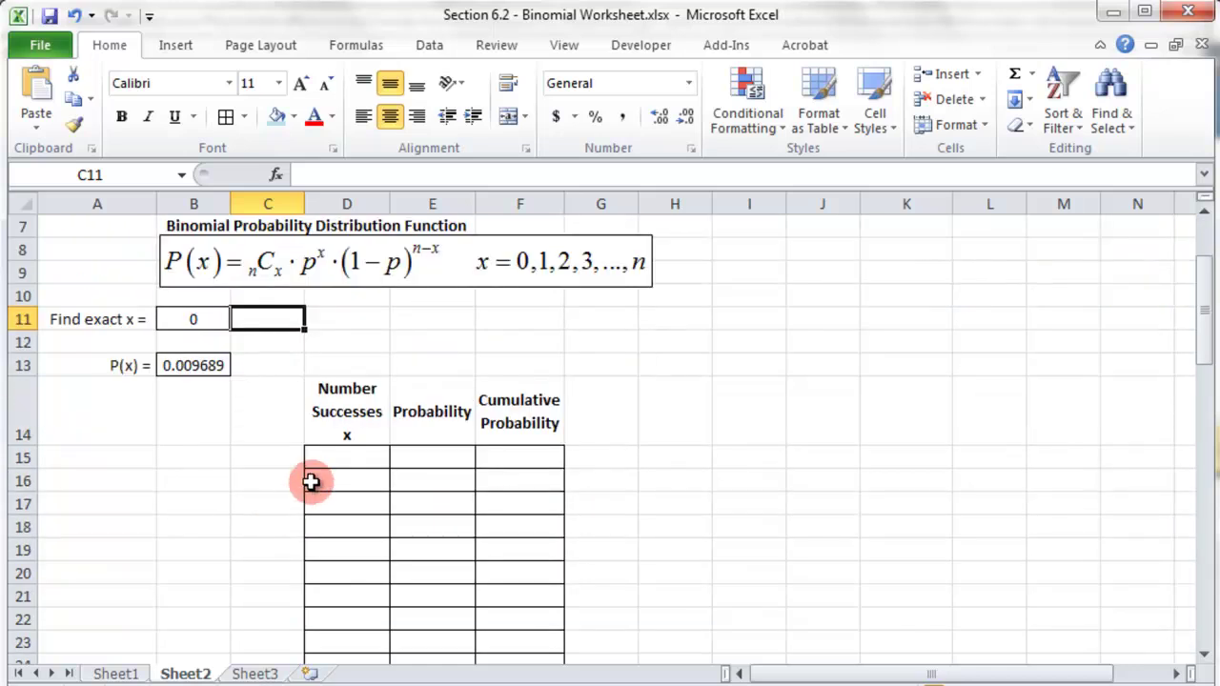
click(346, 456)
text(0)
key(Return)
text(1)
key(Return)
text(2)
key(Return)
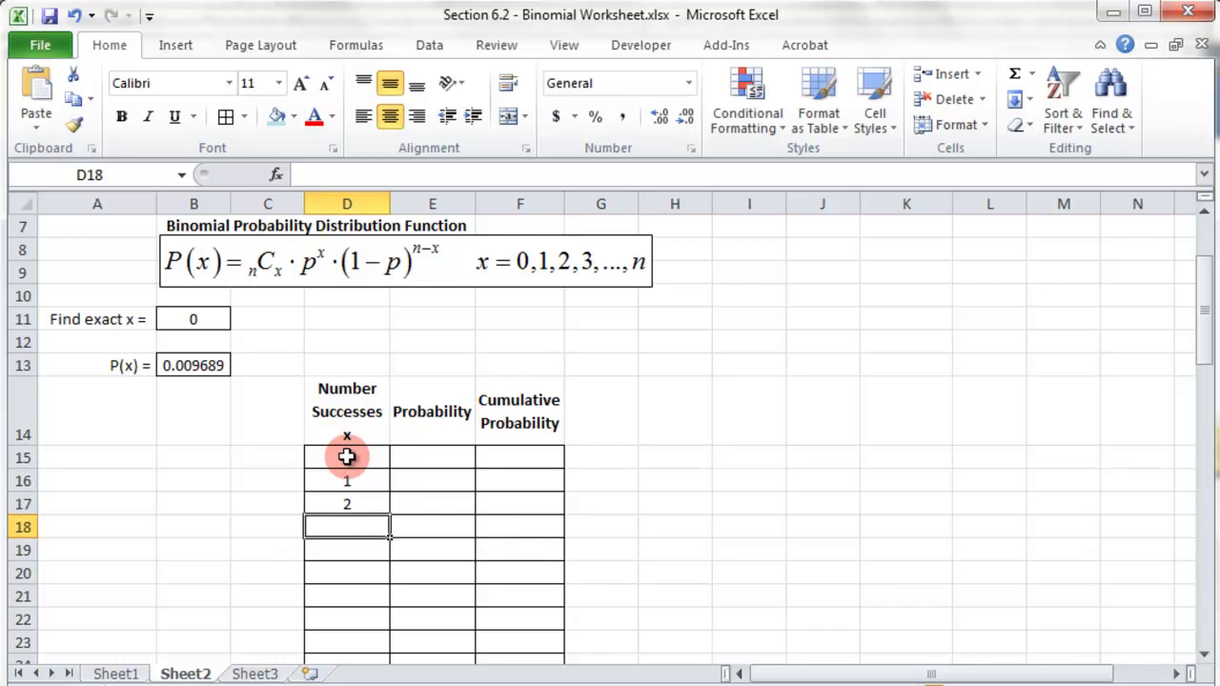
Fill the x column down to row 47 as a counting series ending at 32
click(381, 513)
mouse_move(389, 517)
mouse_down()
mouse_move(394, 676)
mouse_move(406, 412)
mouse_move(389, 504)
mouse_up()
scroll(381, 457, up, 4)
scroll(378, 403, down, 2)
click(380, 416)
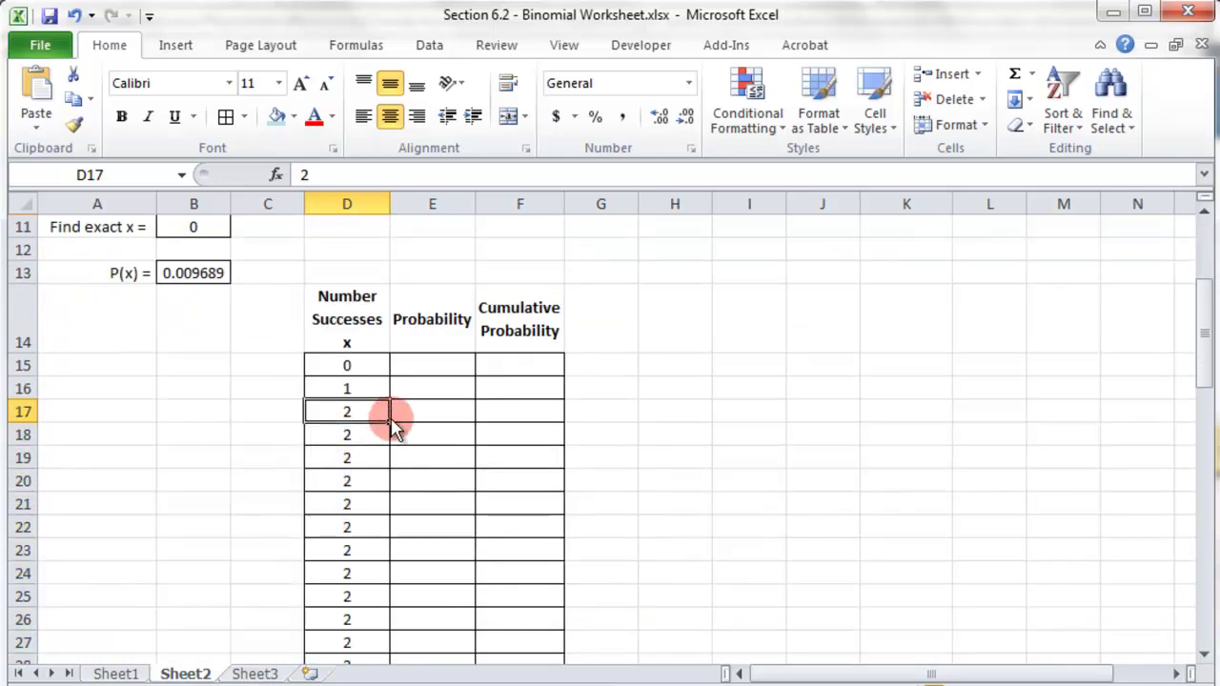
drag(391, 422, 376, 564)
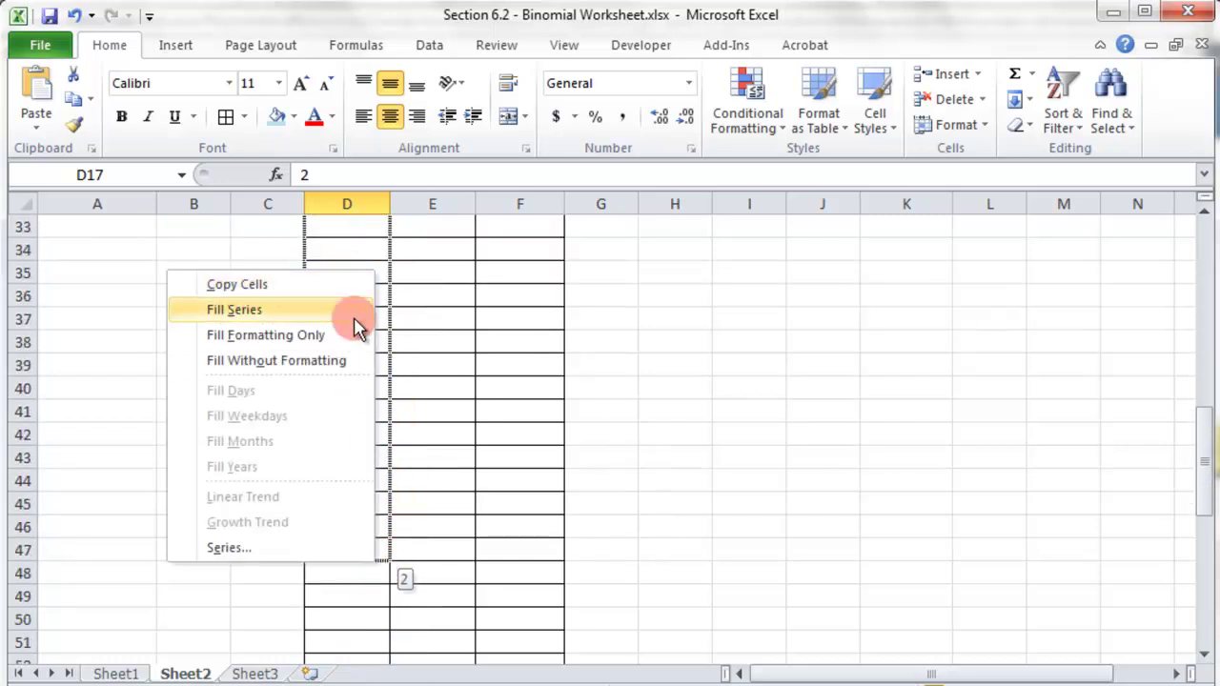
click(277, 310)
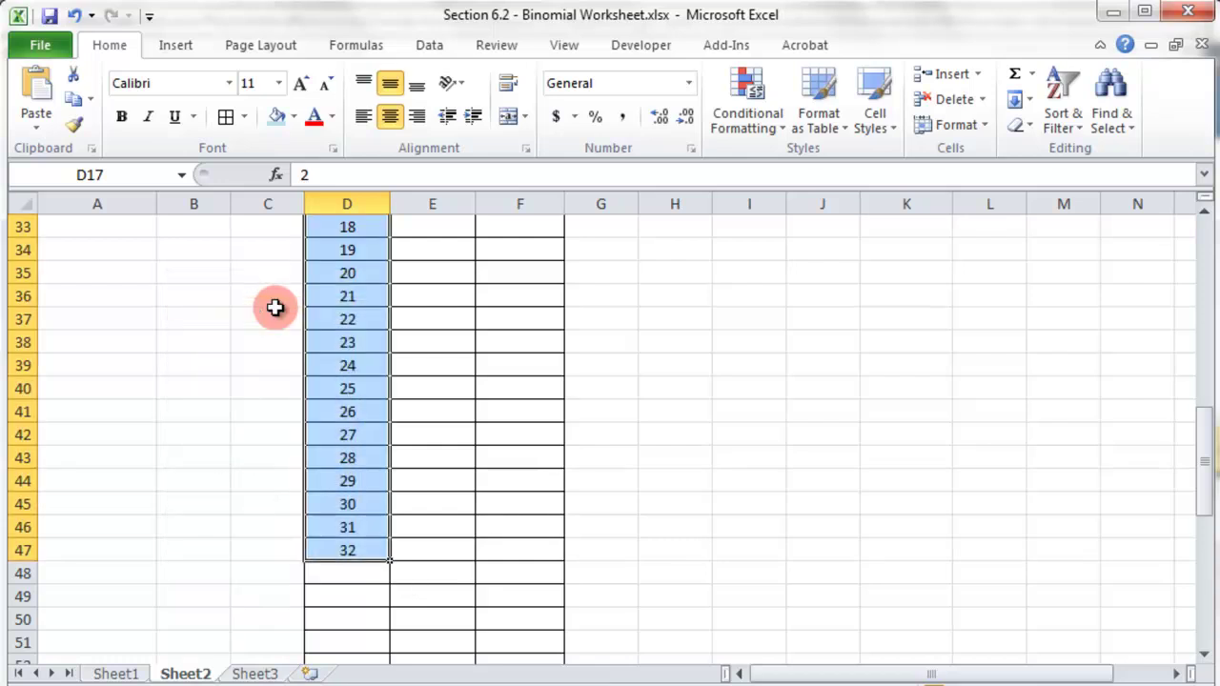
scroll(368, 449, up, 6)
scroll(367, 459, up, 1)
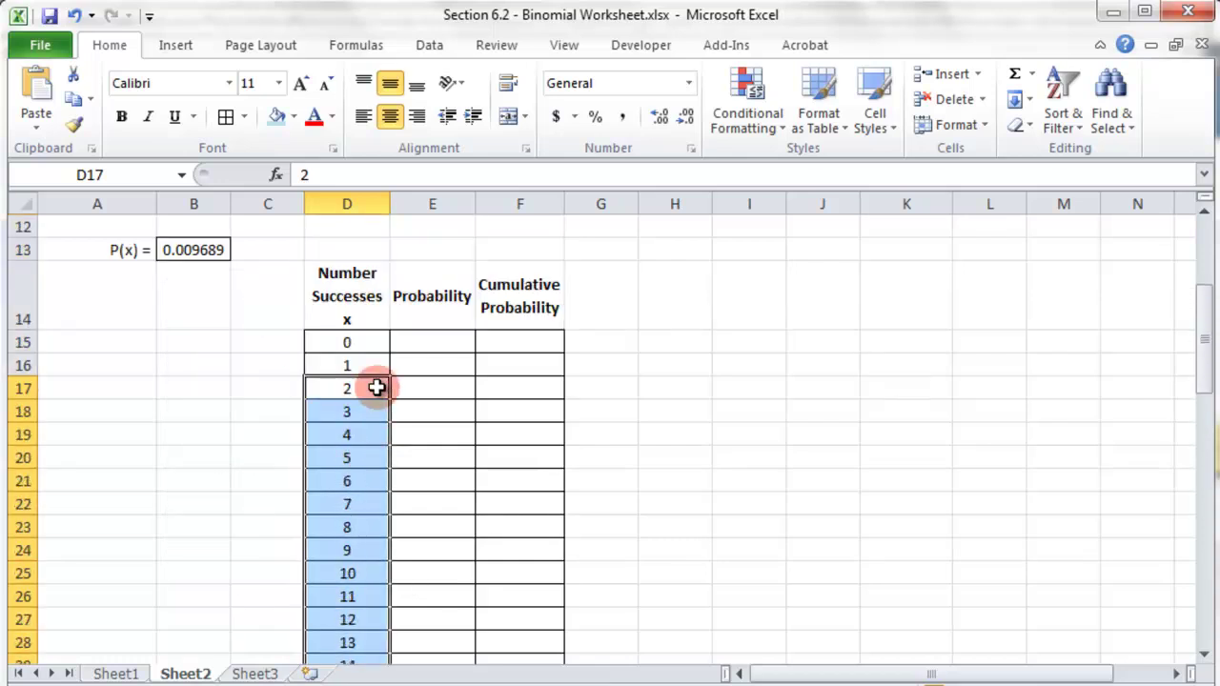
scroll(379, 416, down, 8)
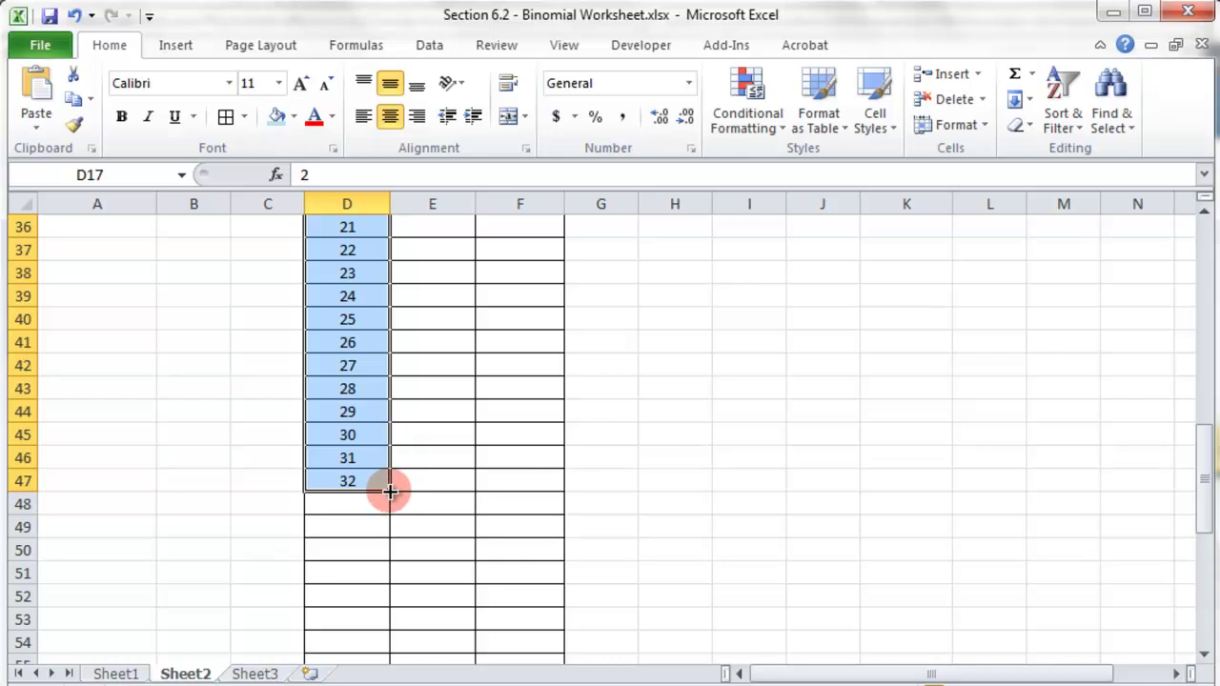
click(381, 472)
scroll(381, 472, up, 12)
scroll(381, 475, down, 3)
scroll(381, 474, up, 1)
click(424, 456)
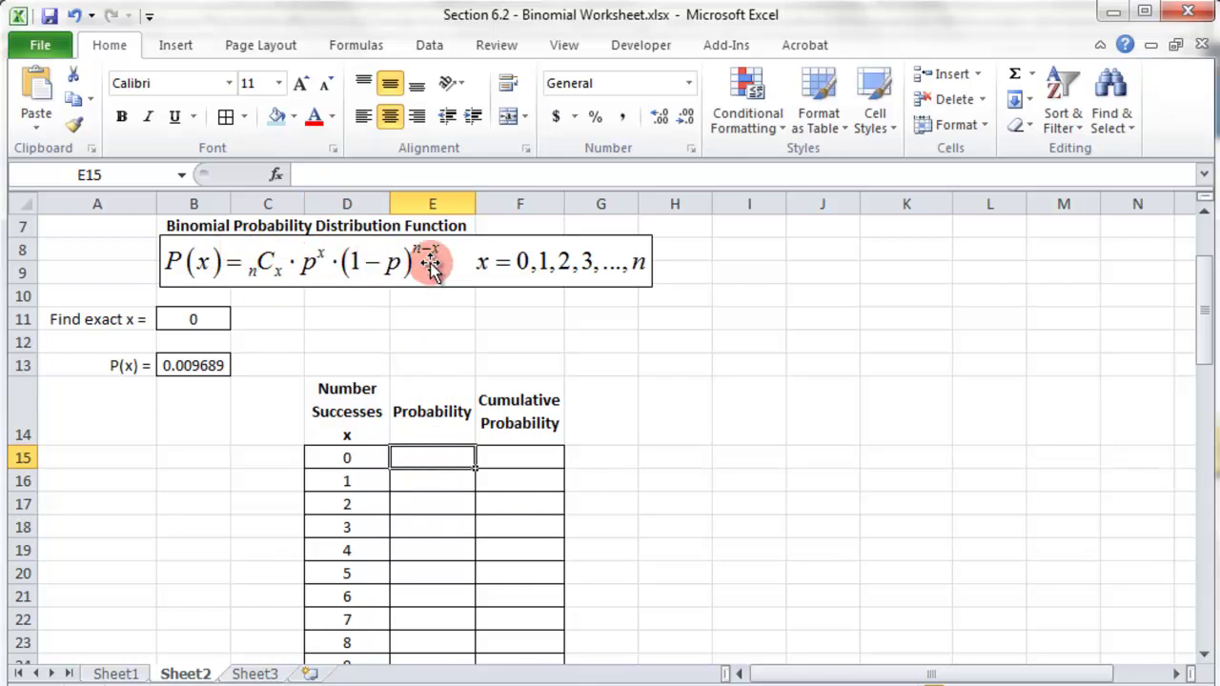
Select E15, the Probability cell for x = 0, and show the Formulas ribbon
scroll(448, 478, up, 1)
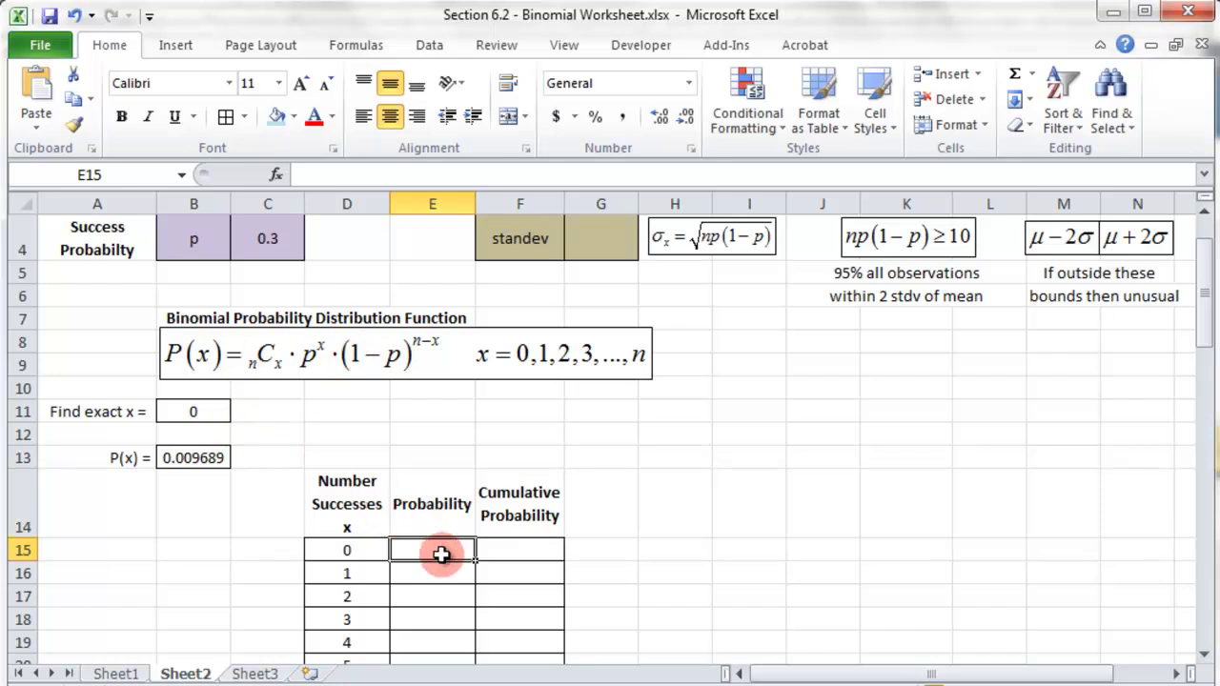
scroll(416, 490, up, 1)
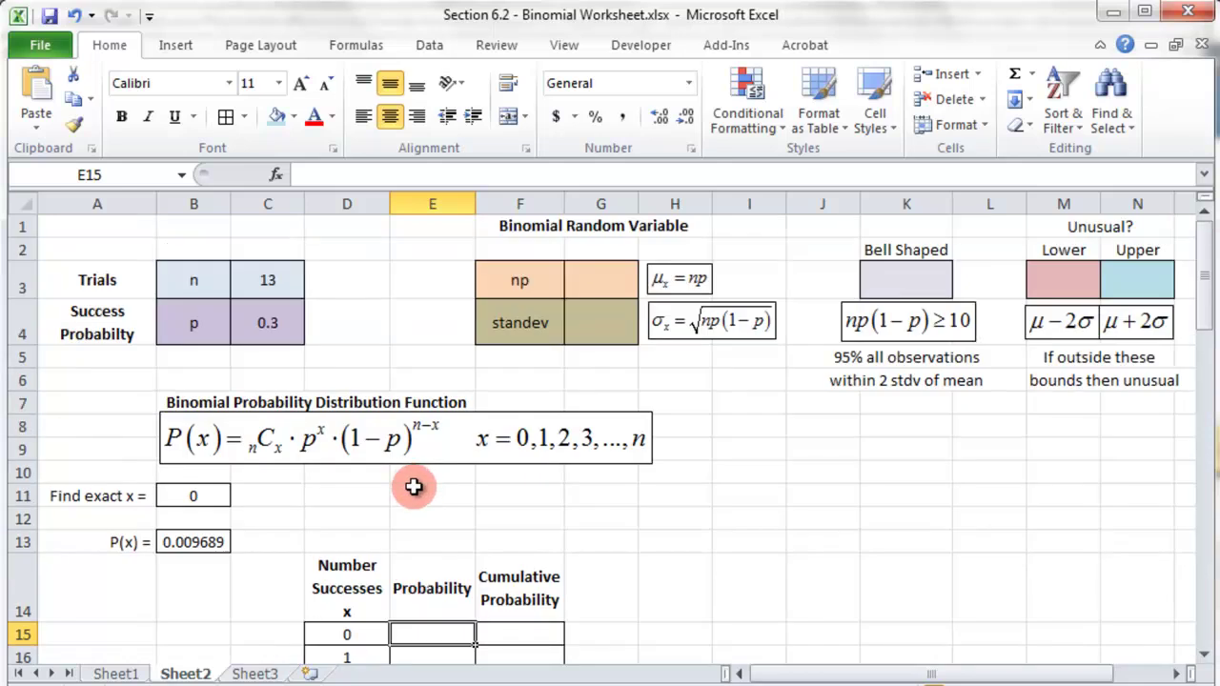
scroll(413, 488, down, 2)
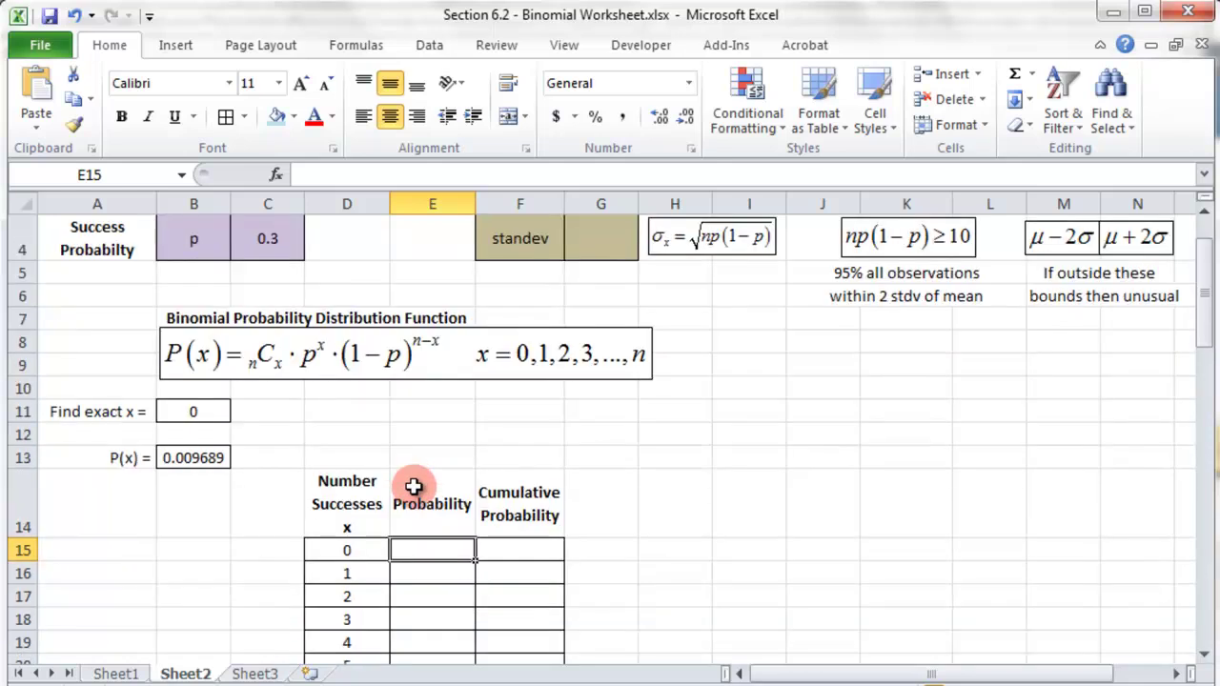
click(436, 527)
click(436, 477)
click(435, 455)
drag(534, 451, 540, 547)
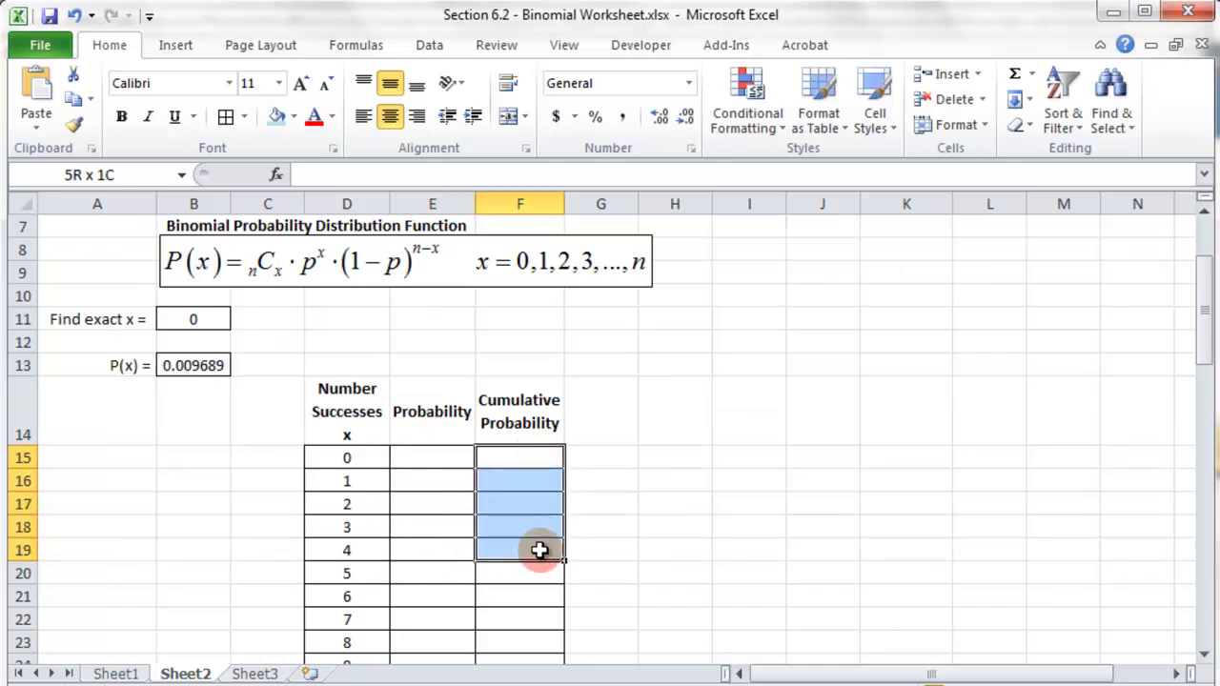
scroll(429, 455, up, 1)
click(431, 526)
click(431, 552)
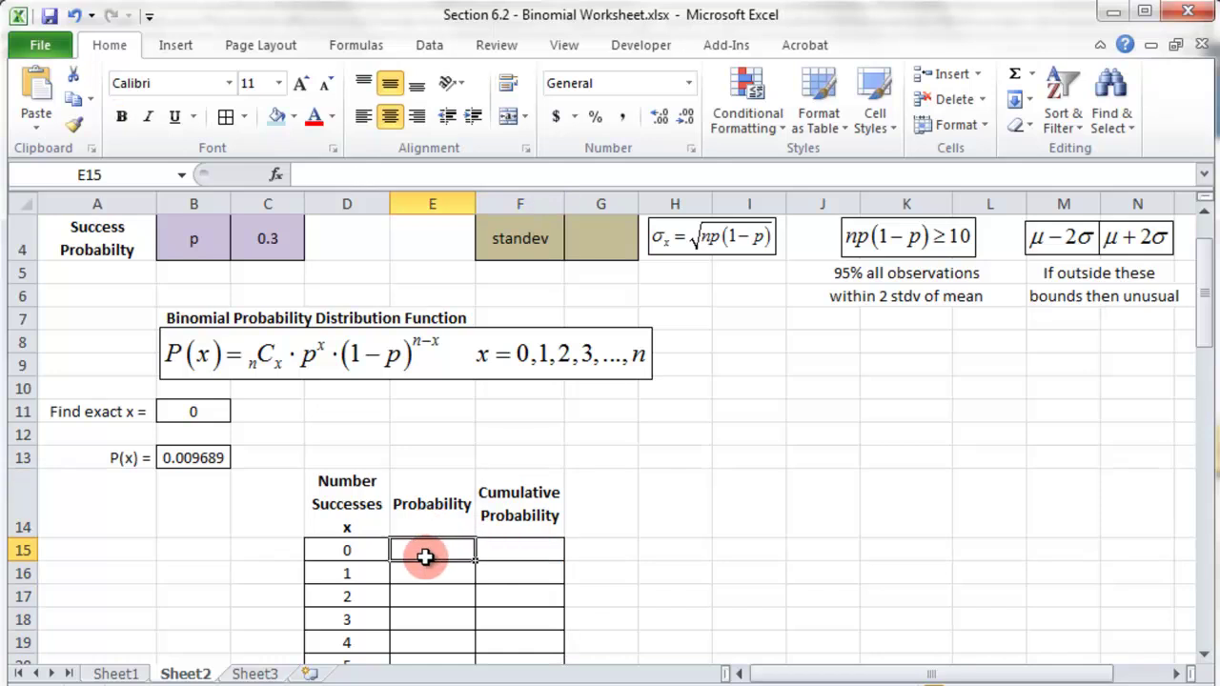
click(204, 45)
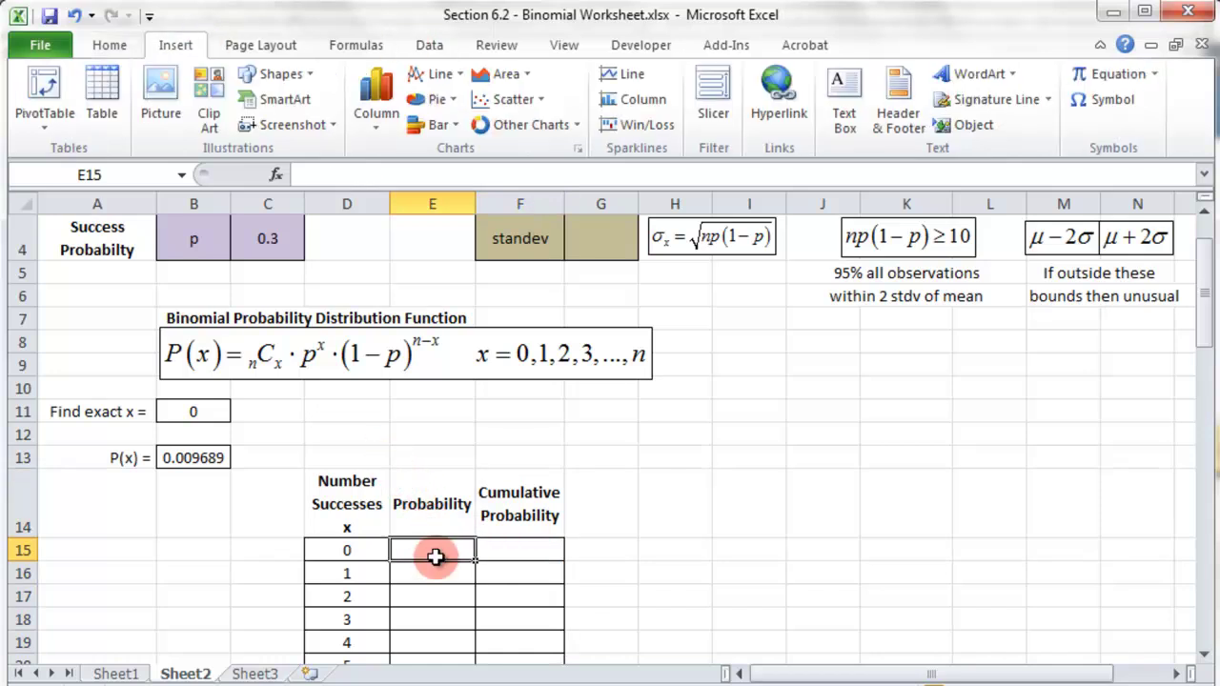
click(357, 48)
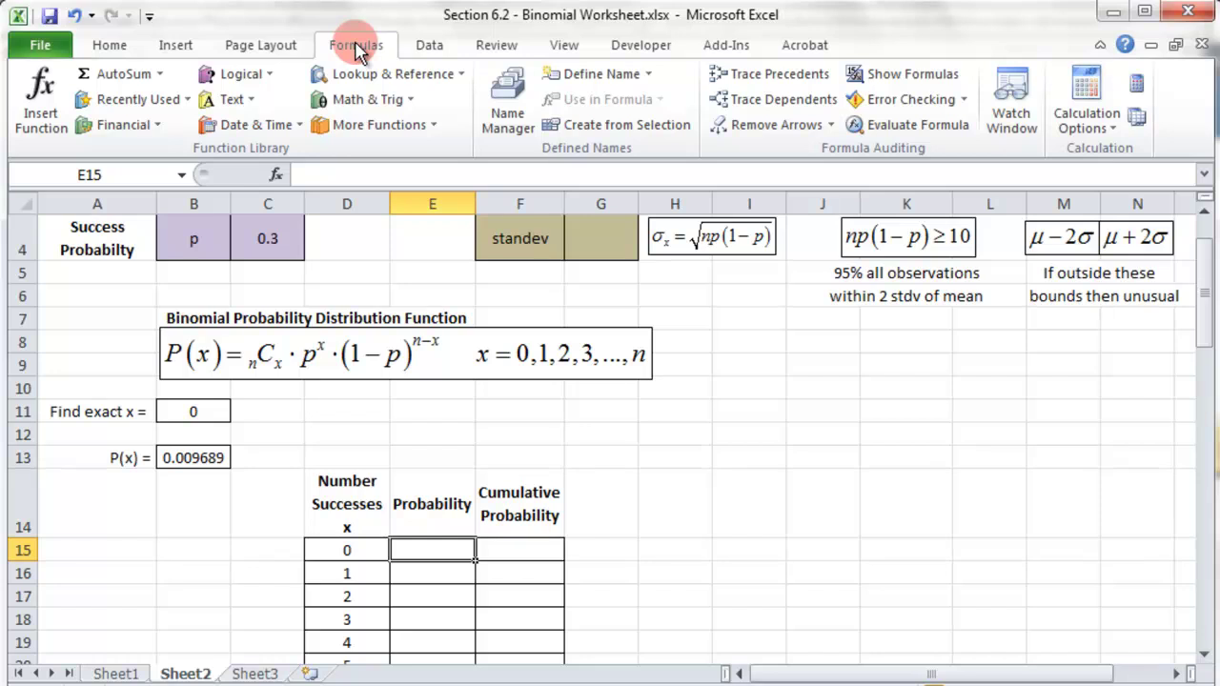
Insert BINOM.DIST from the Statistical functions and move its arguments box clear of the inputs
click(380, 125)
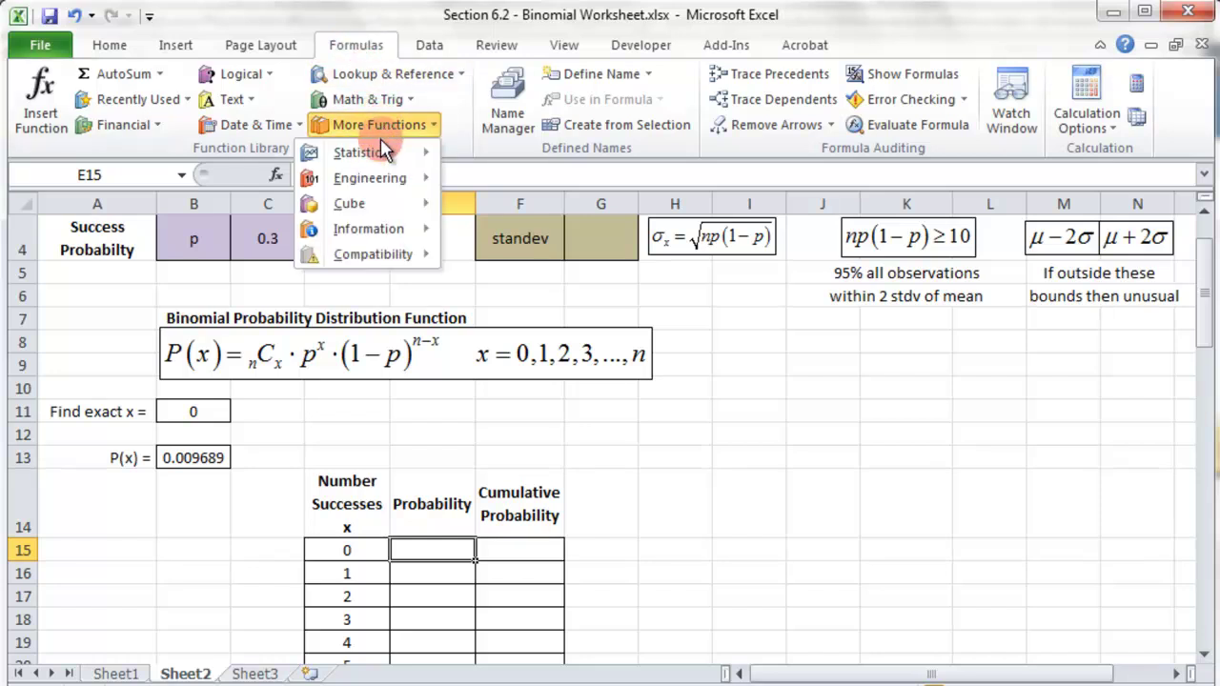
mouse_move(382, 152)
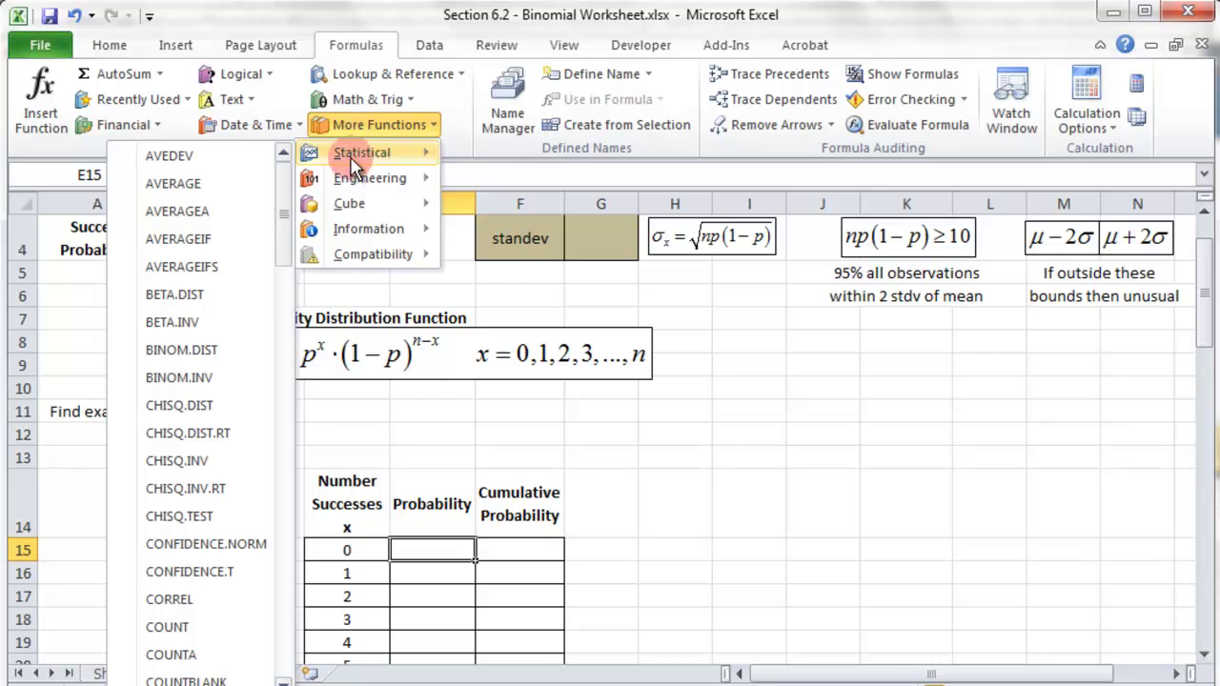
click(181, 353)
drag(689, 275, 673, 64)
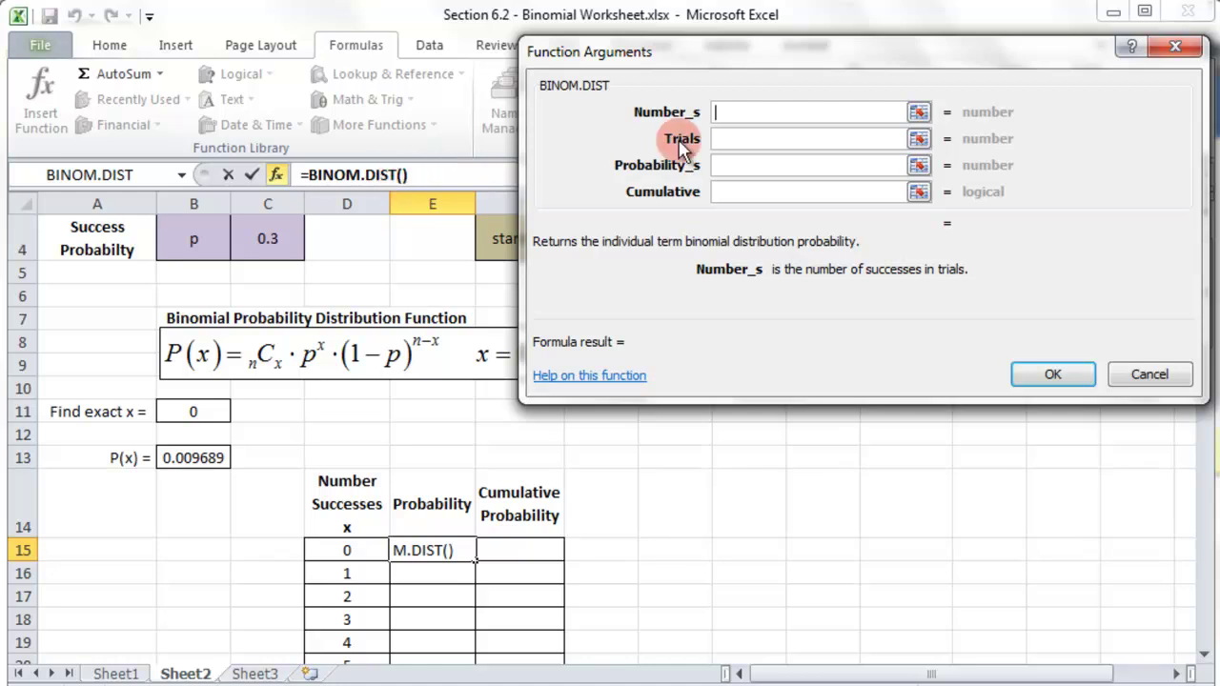
drag(763, 47, 770, 165)
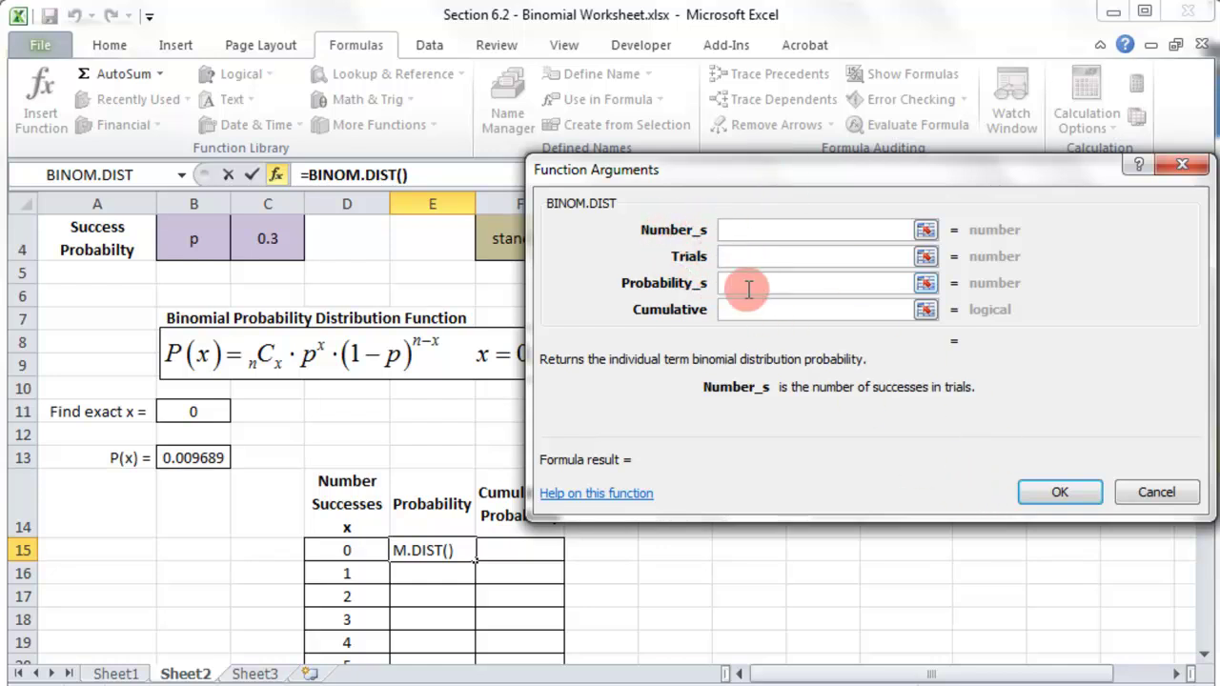
drag(1082, 169, 1152, 365)
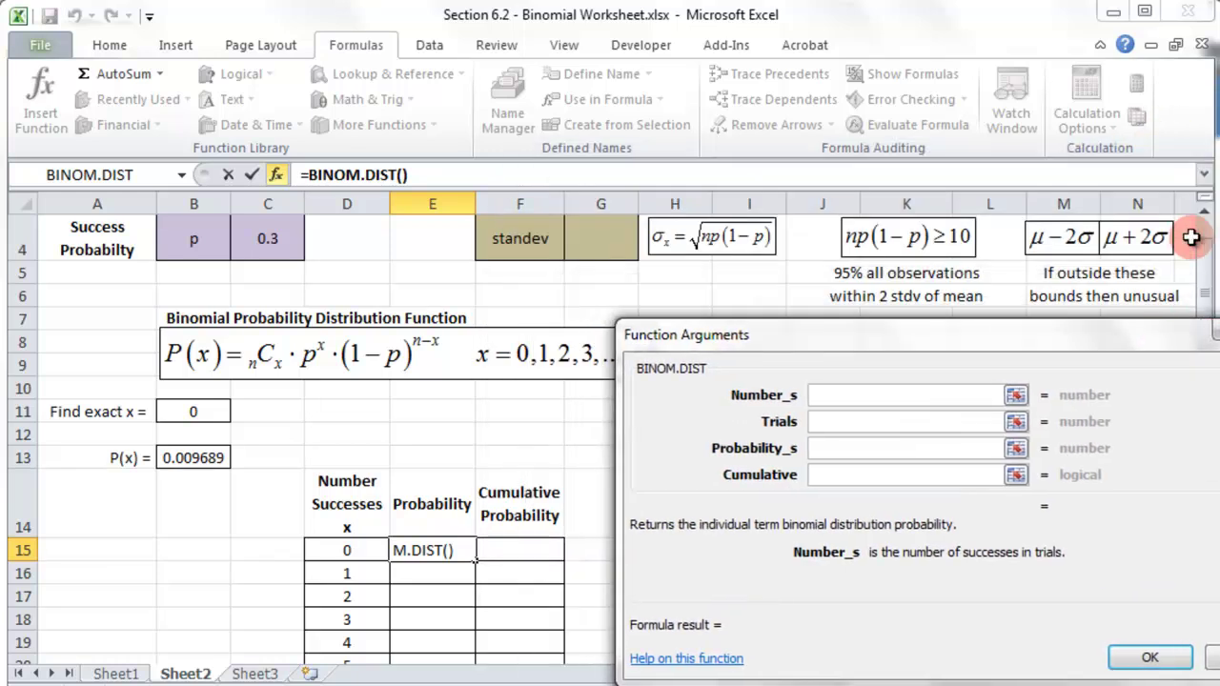
click(1205, 204)
click(1205, 204)
click(1204, 204)
drag(1058, 348, 820, 235)
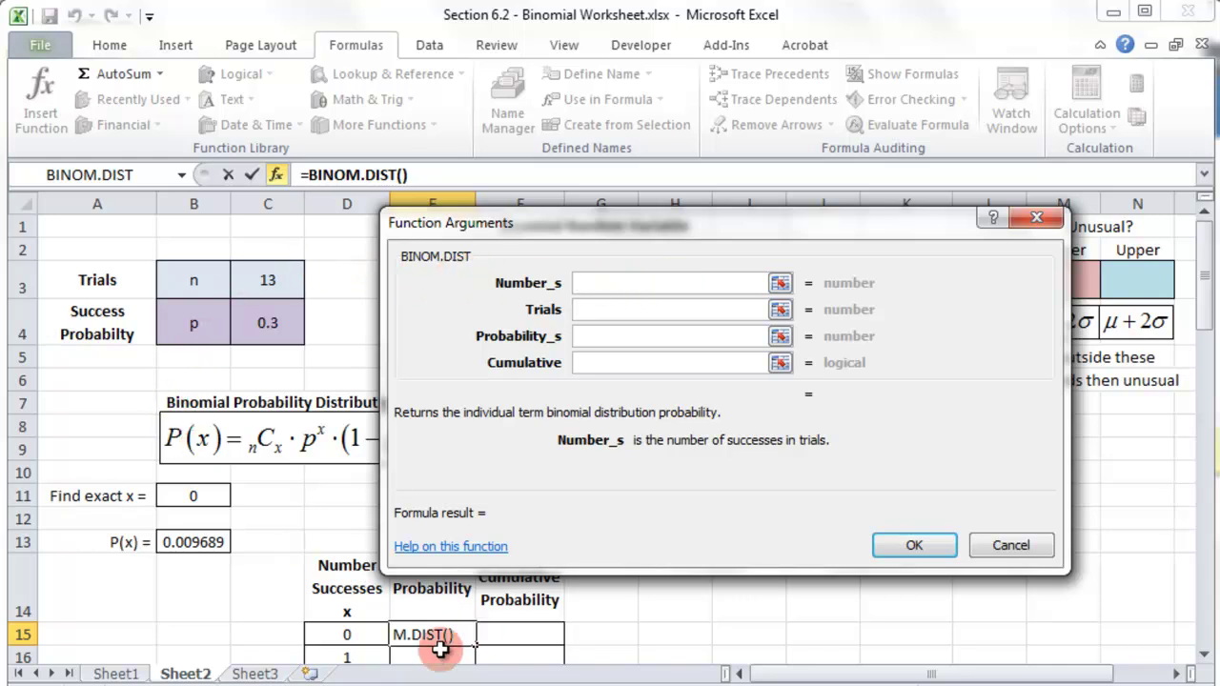
Set the arguments to D15, C3, C4 and FALSE, giving 0.0096889 for x = 0
click(358, 633)
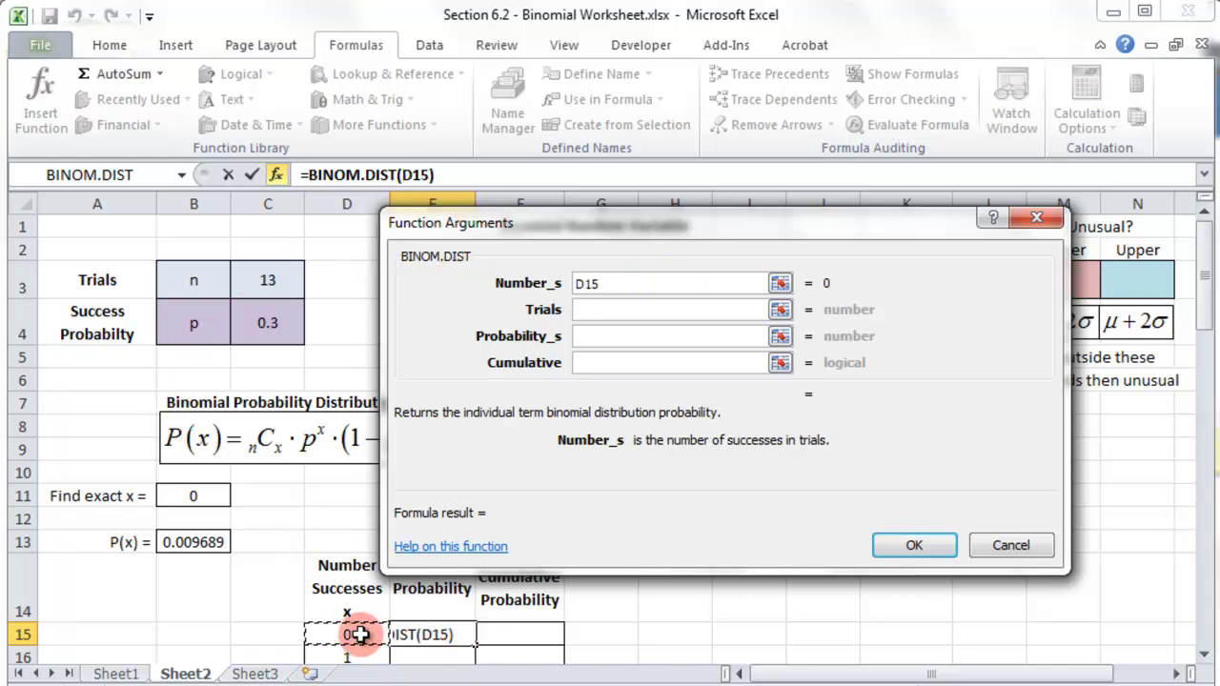
click(599, 309)
click(274, 274)
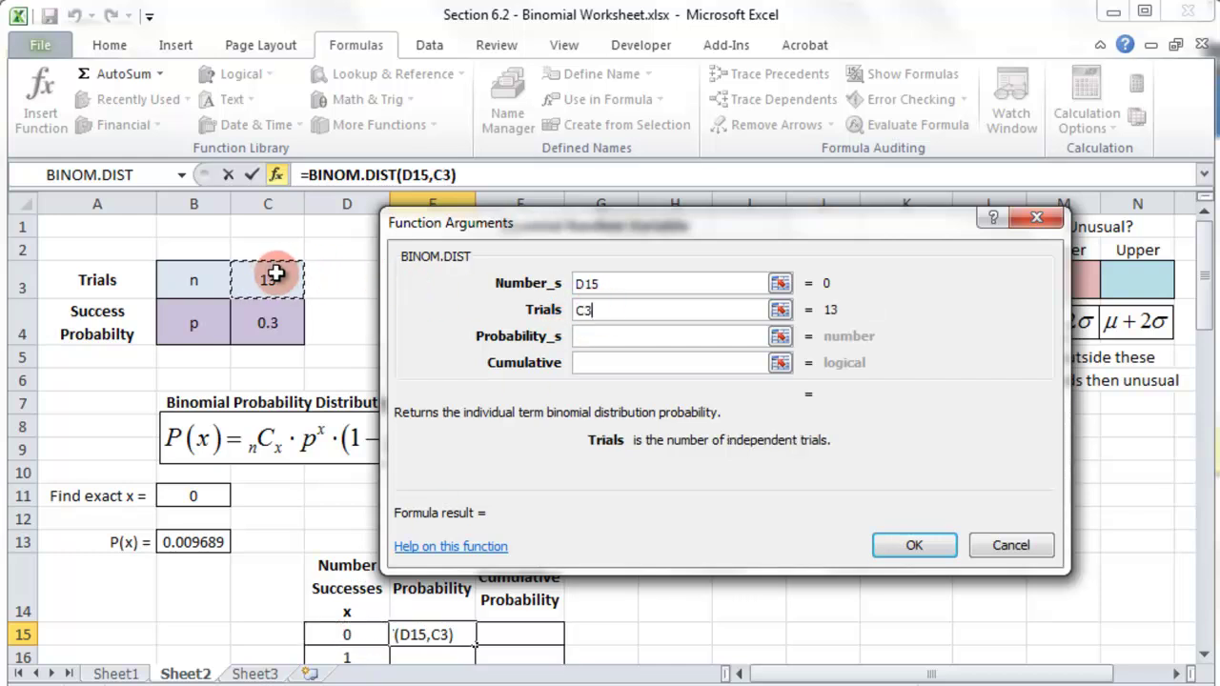
click(600, 336)
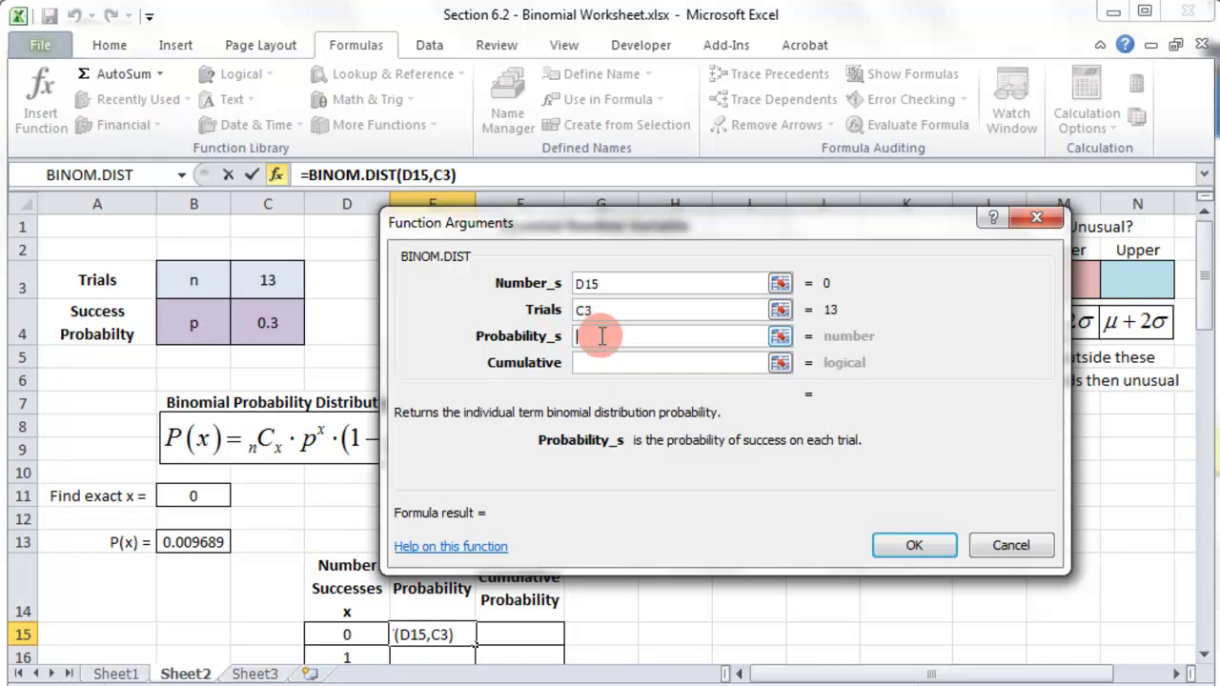
click(267, 326)
click(646, 374)
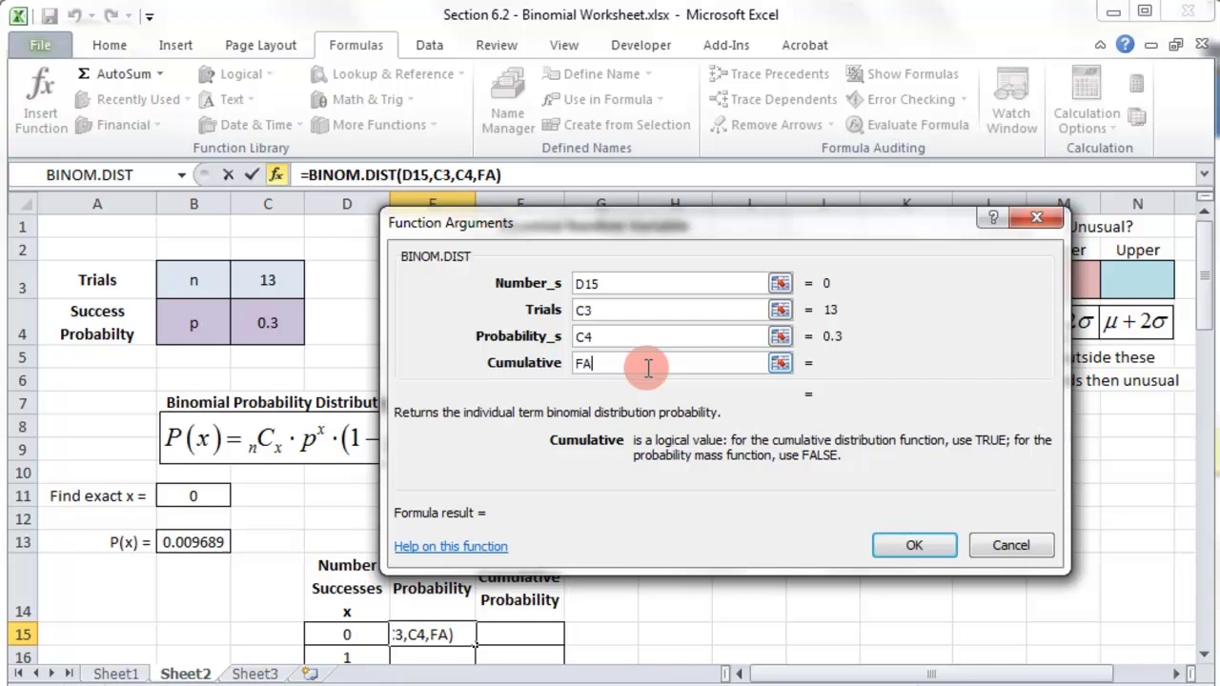
text(E)
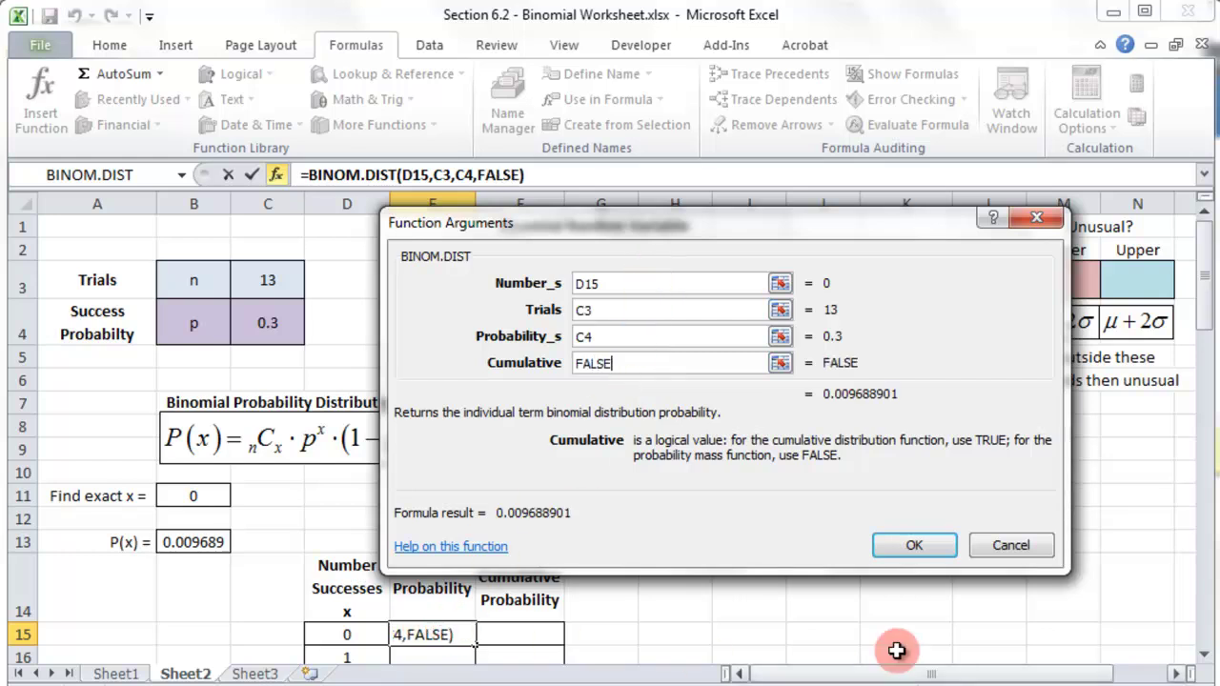
click(917, 546)
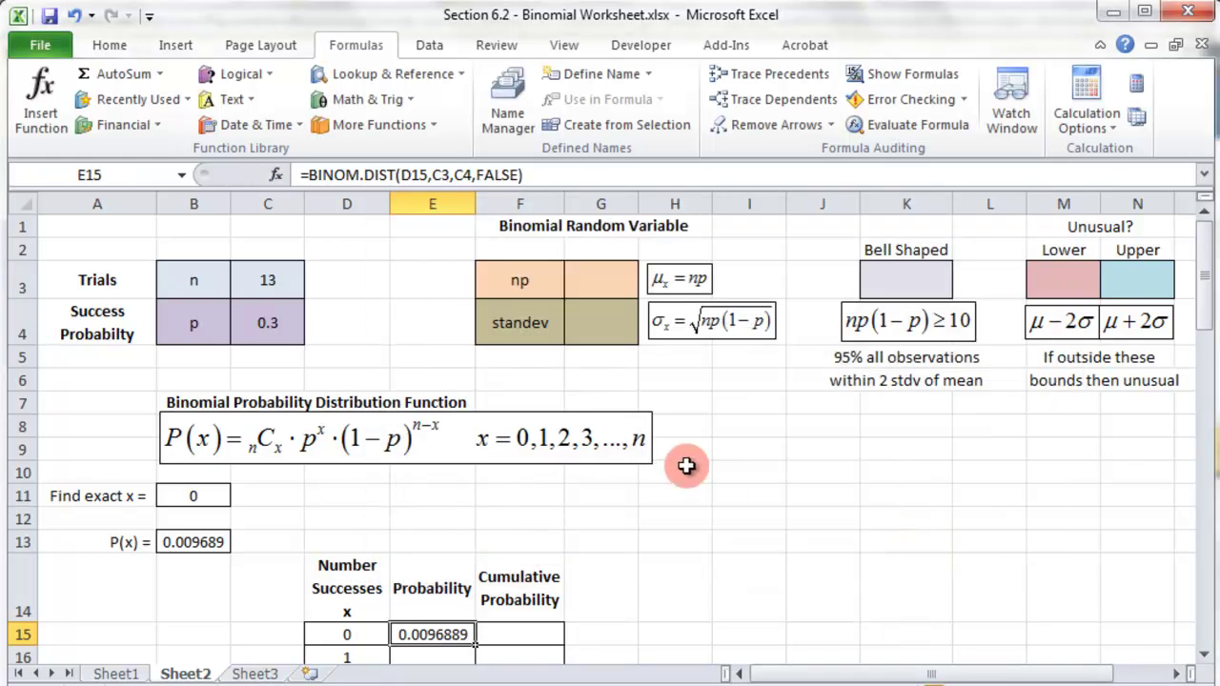
Edit E15 to =BINOM.DIST(D15,C$3,C$4,FALSE) so the trials and probability rows stay fixed
click(354, 636)
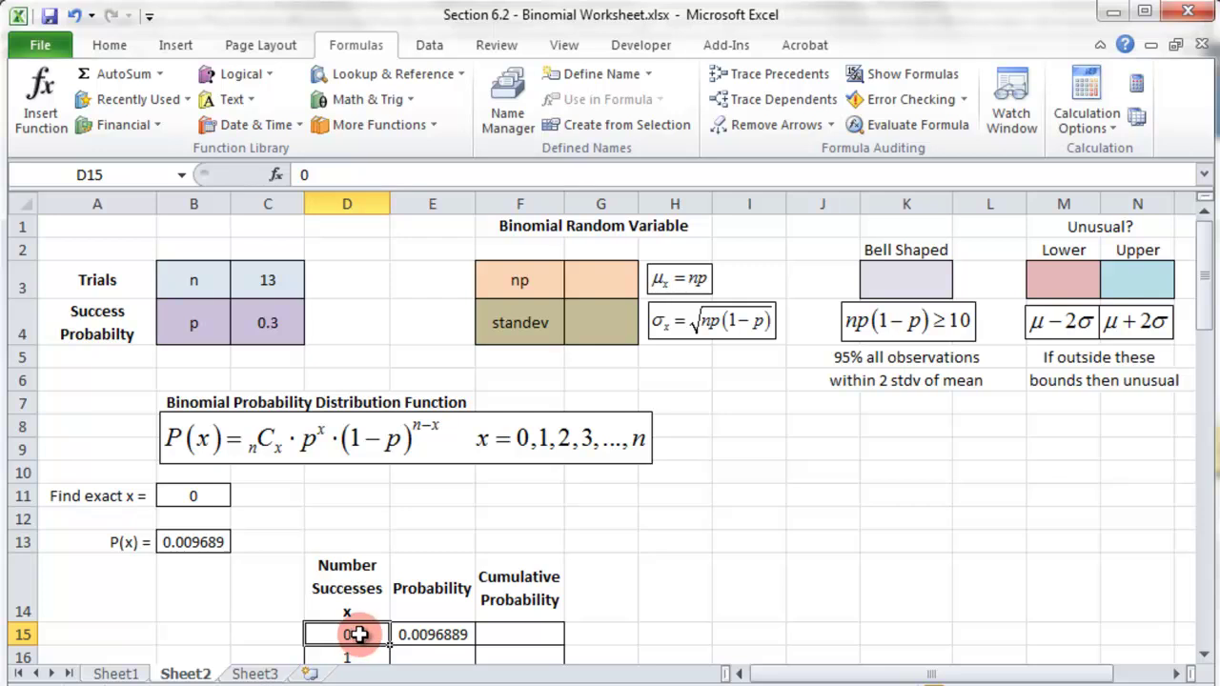
click(431, 634)
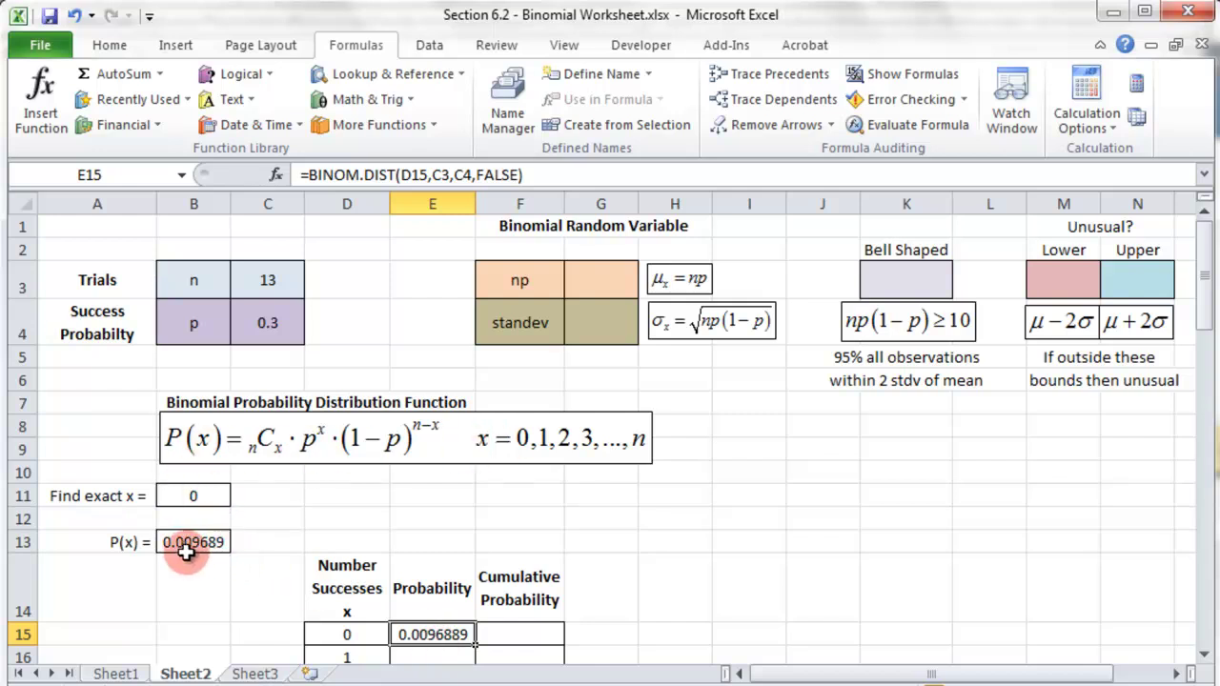
scroll(219, 496, down, 2)
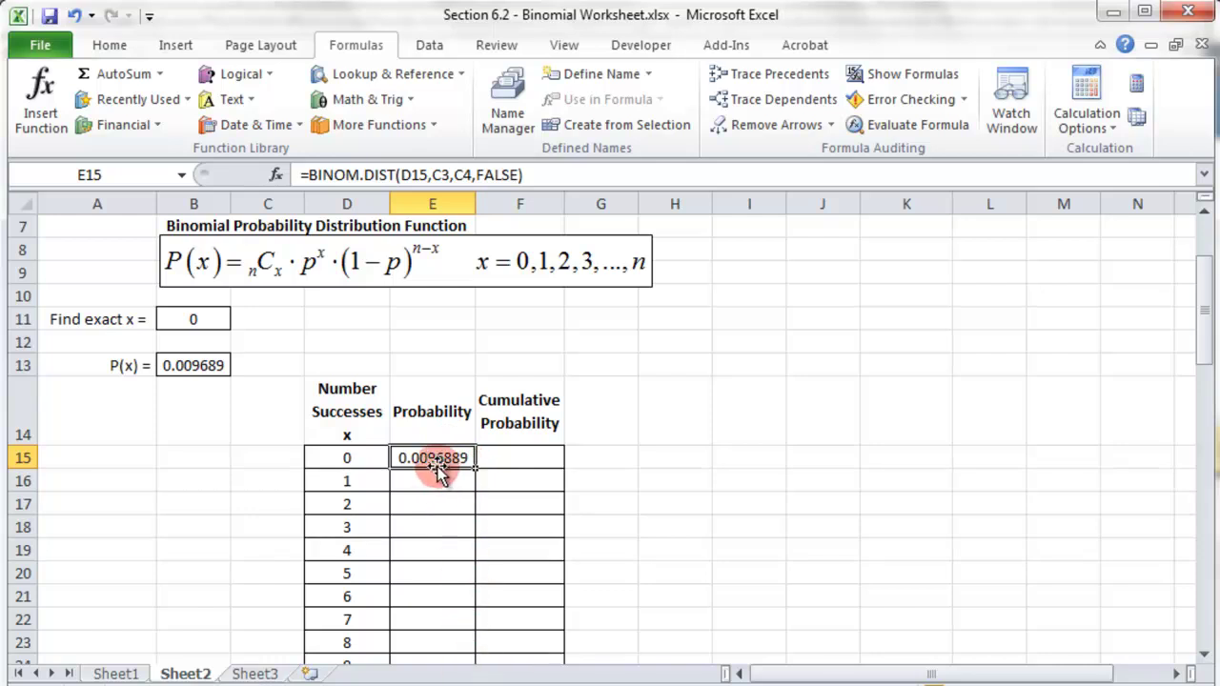
scroll(434, 467, up, 2)
click(434, 175)
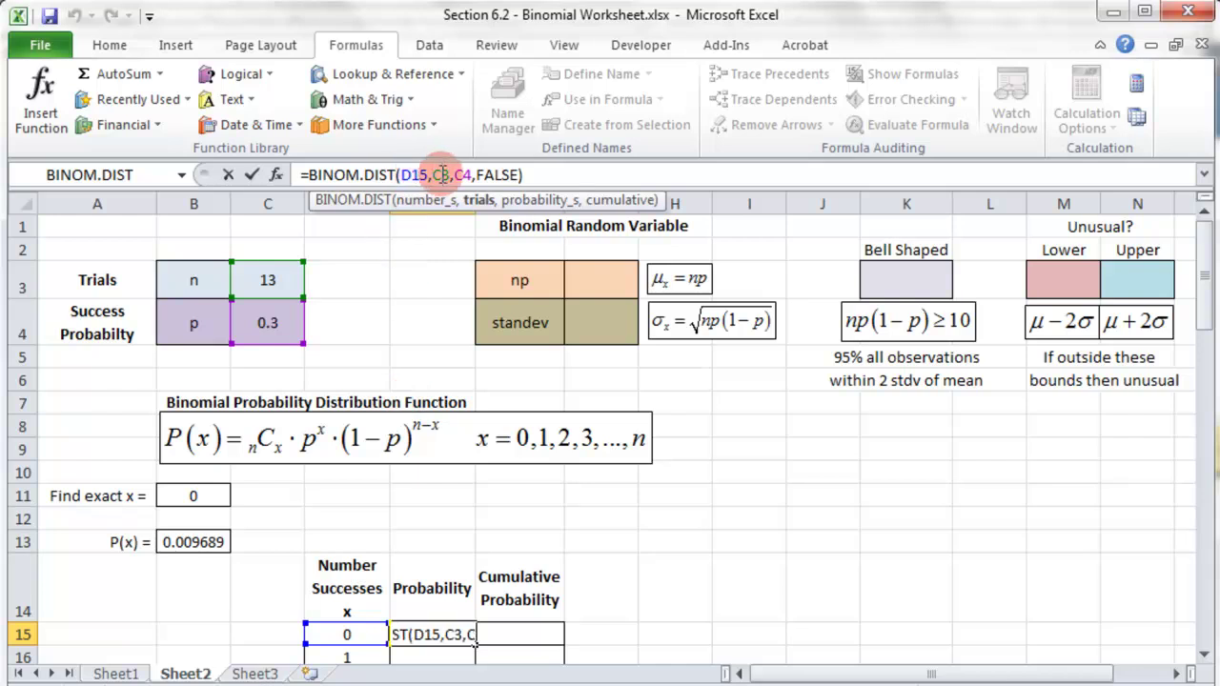
click(473, 175)
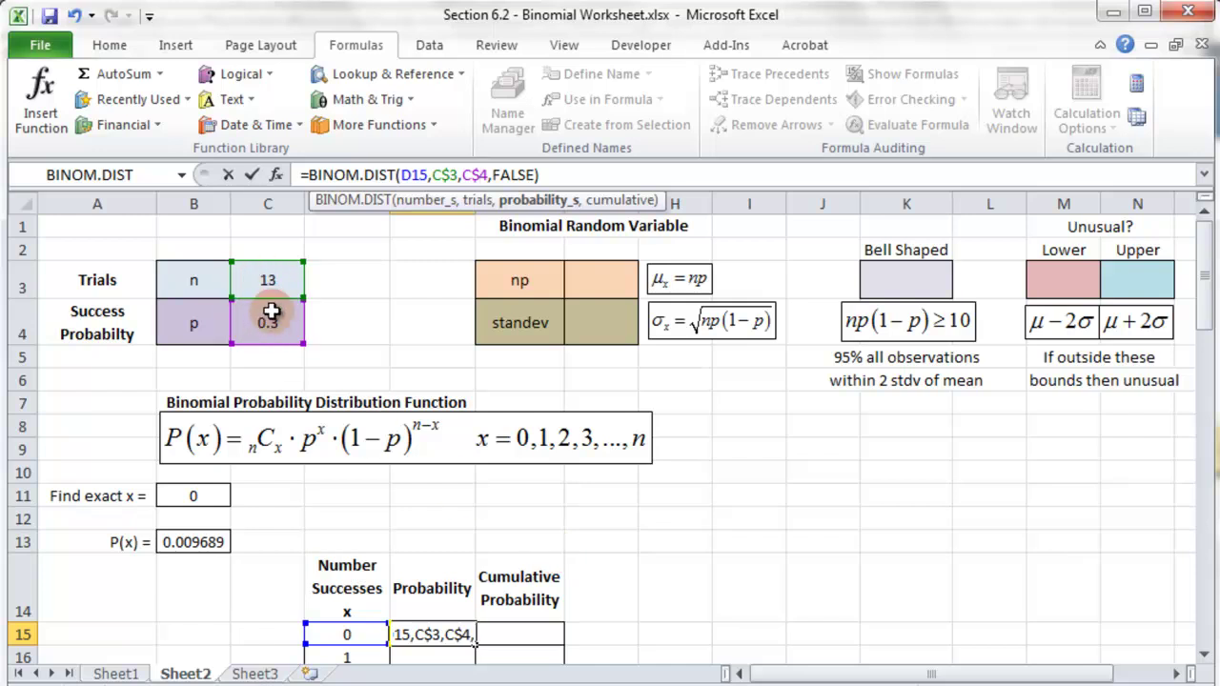
key(Return)
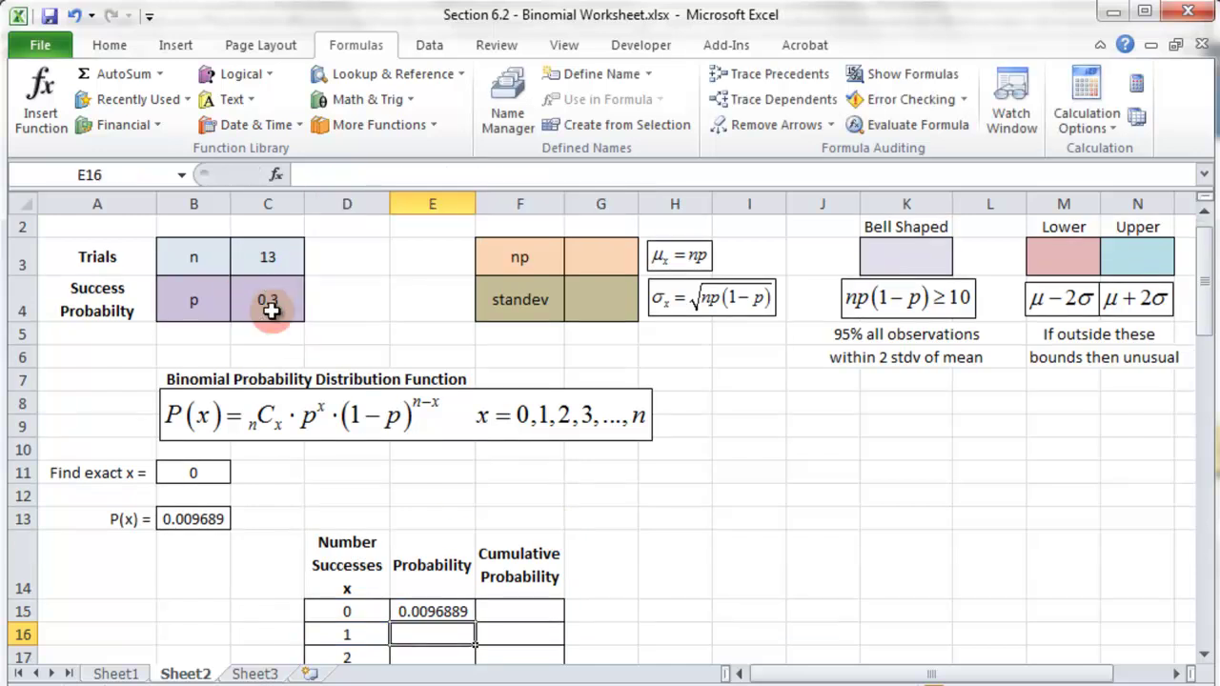
scroll(565, 567, down, 3)
Fill the E15 probability formula down column E to row 45
click(455, 365)
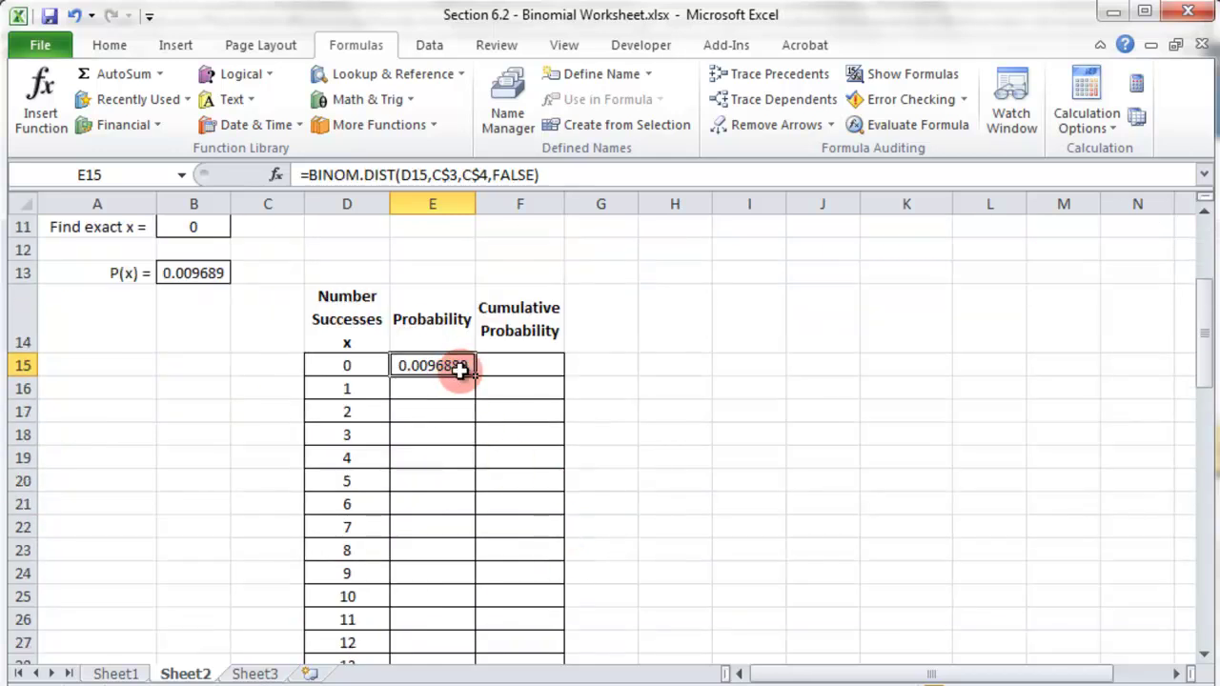
drag(476, 377, 435, 624)
scroll(652, 501, up, 9)
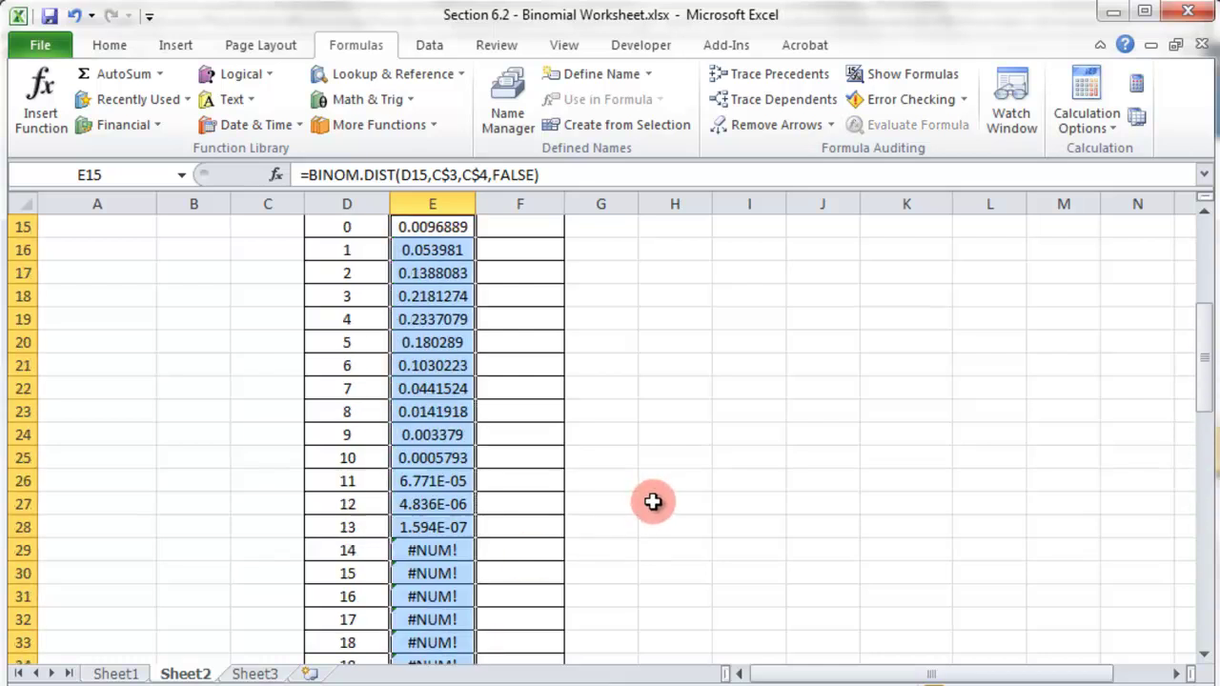
scroll(651, 505, down, 3)
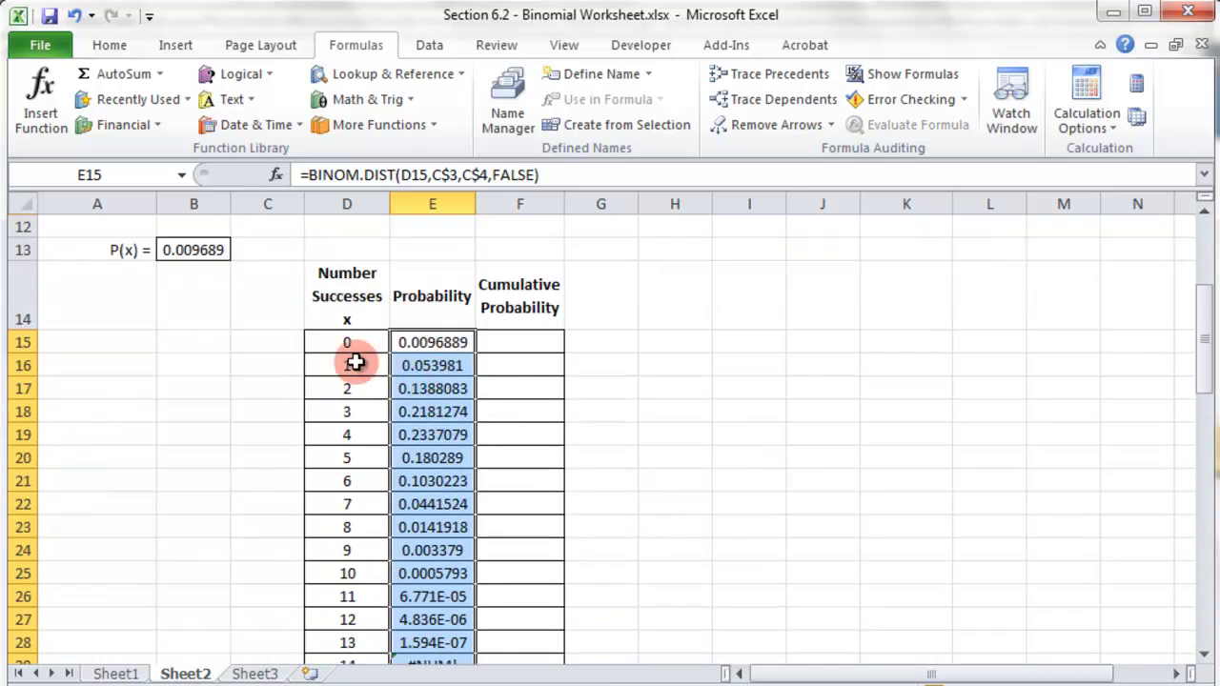
scroll(367, 419, down, 1)
scroll(372, 448, up, 5)
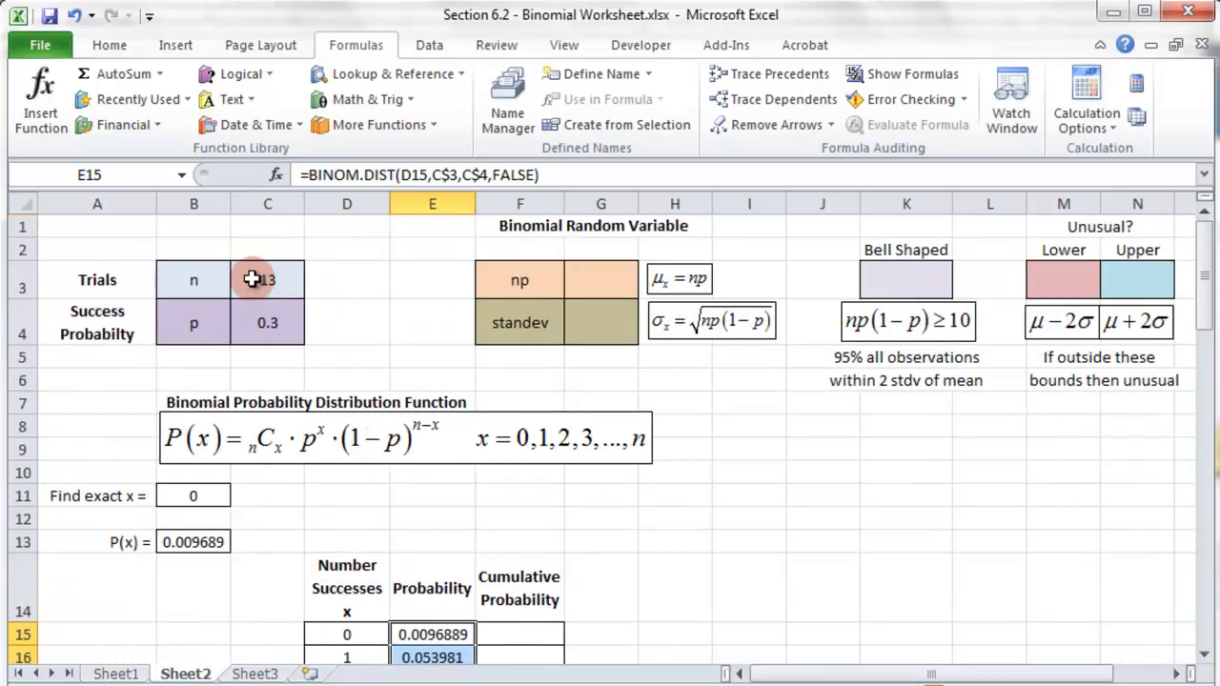
scroll(422, 514, down, 3)
scroll(433, 512, down, 2)
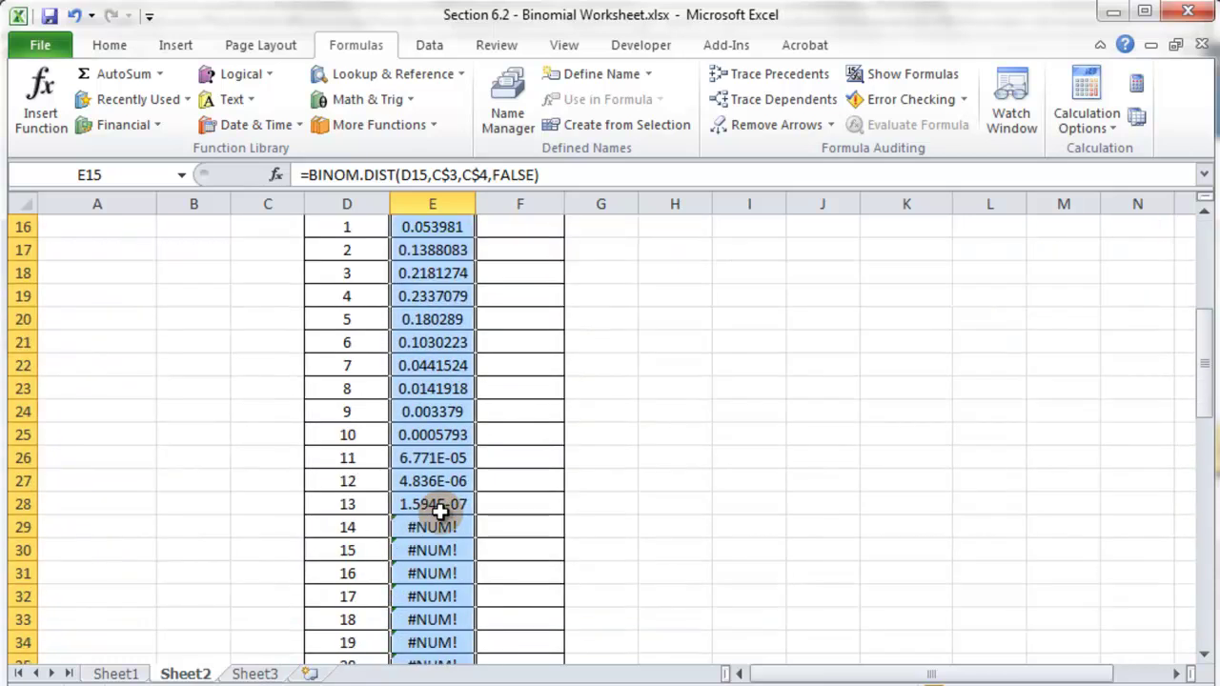
Inspect the #NUM! probability cells for x = 14, 15 and 16
click(433, 527)
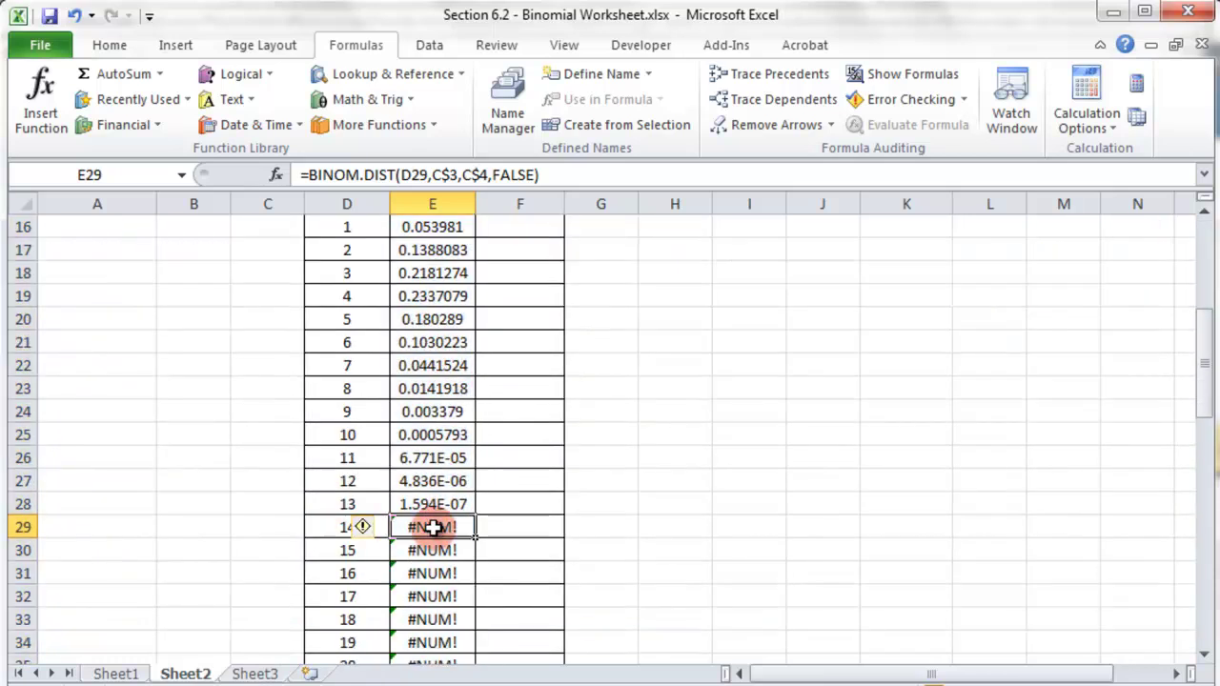
click(344, 550)
click(346, 527)
click(424, 529)
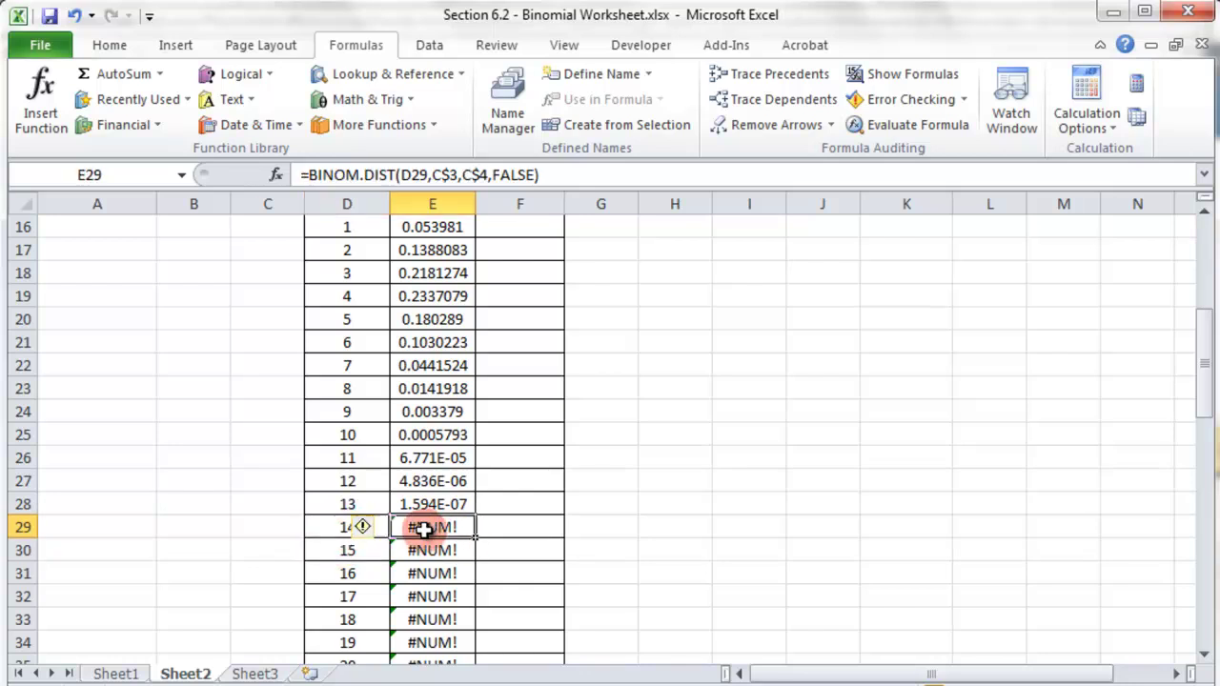
click(436, 557)
click(439, 575)
scroll(444, 585, up, 1)
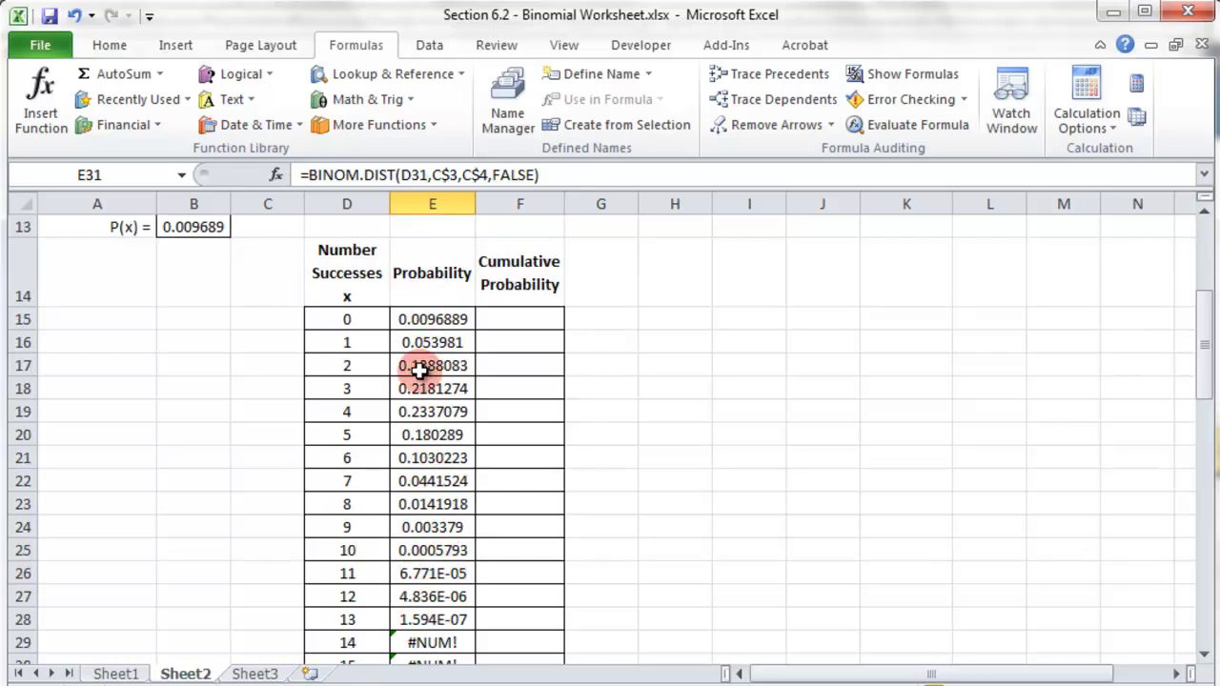
scroll(427, 449, up, 1)
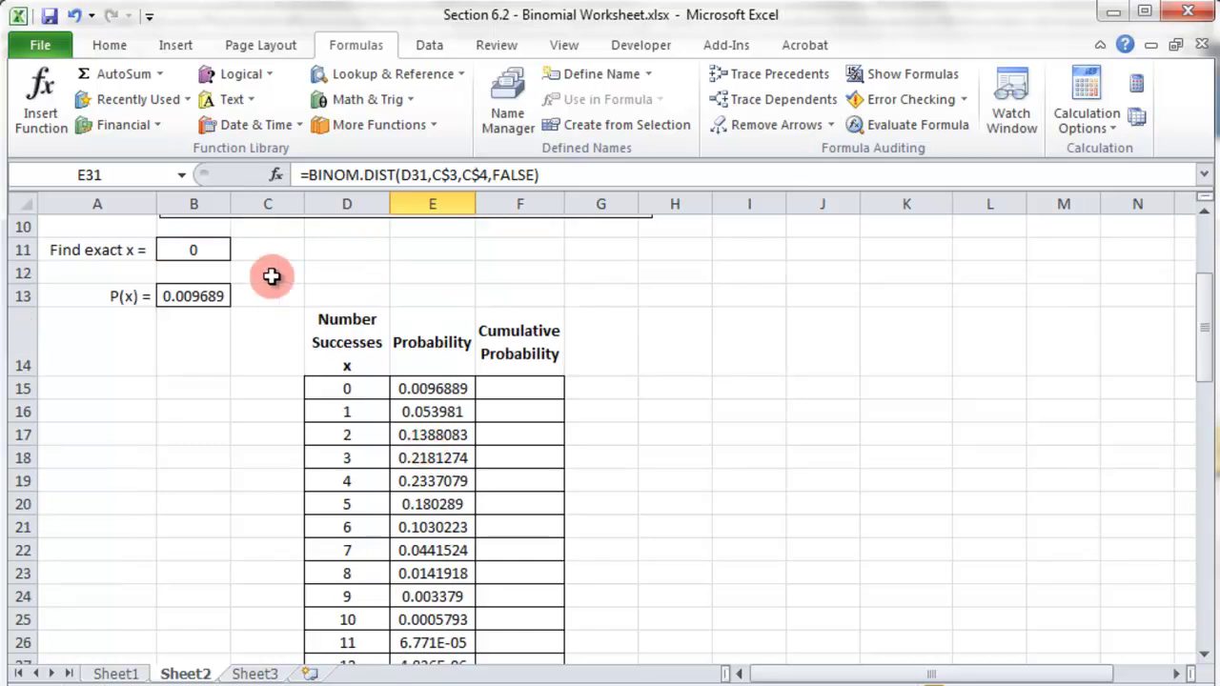
Enter 4 as the exact x value in B11, giving P(x) 0.233708
click(201, 248)
scroll(381, 416, up, 3)
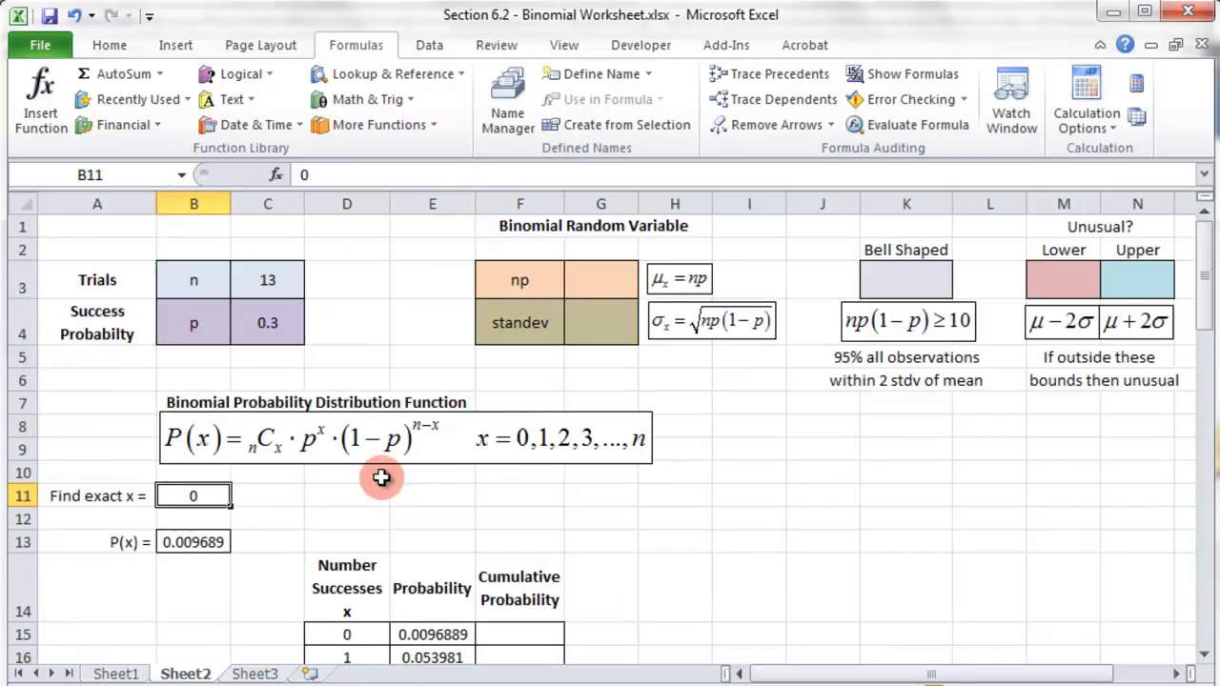
text(4)
click(271, 496)
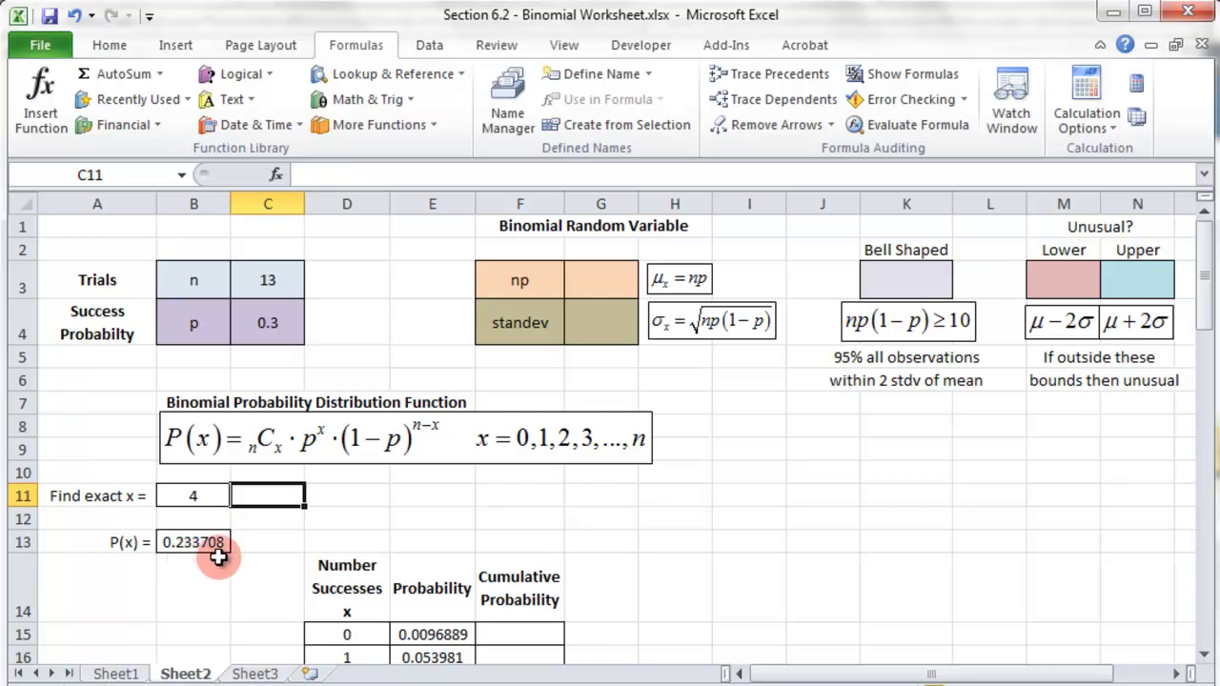
Review the x = 3 probability formula in the formula bar without changing it
scroll(210, 558, down, 3)
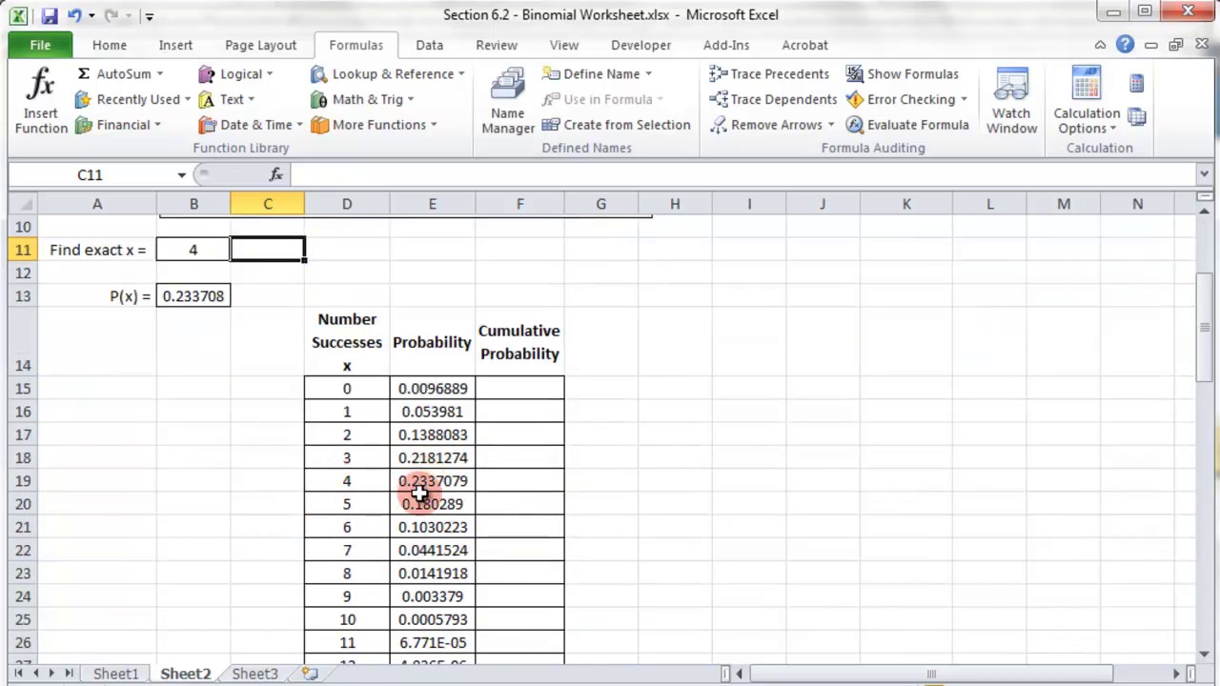
scroll(434, 477, up, 2)
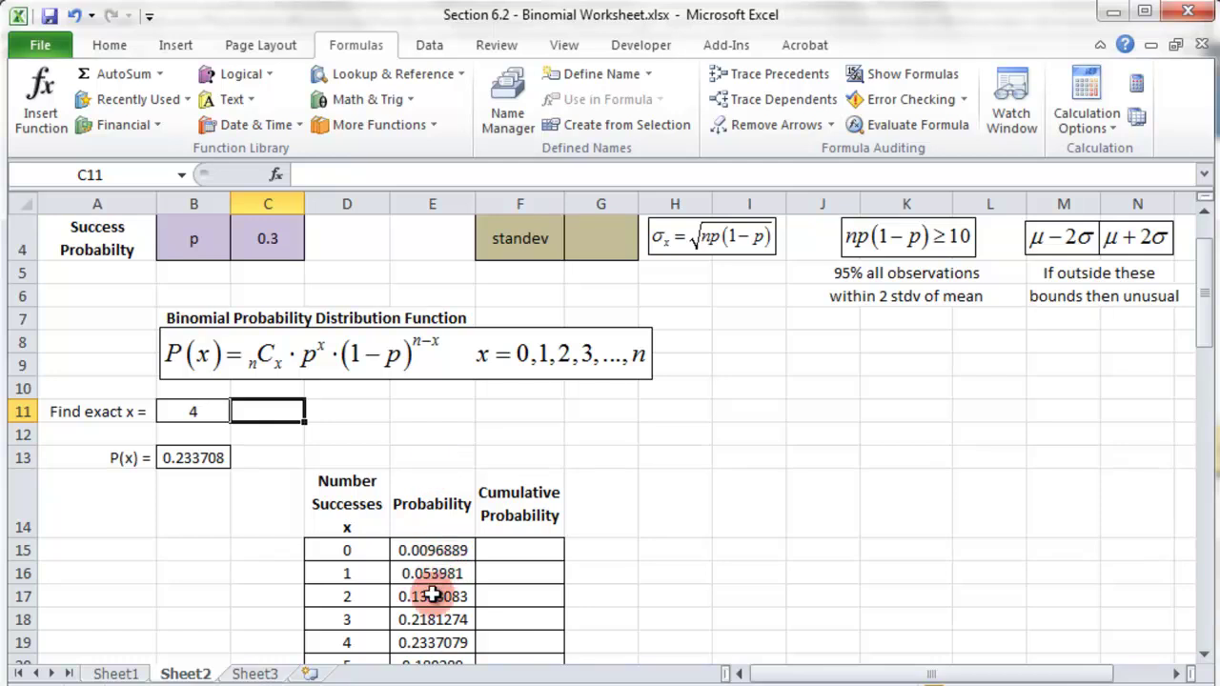
scroll(436, 572, down, 1)
click(434, 527)
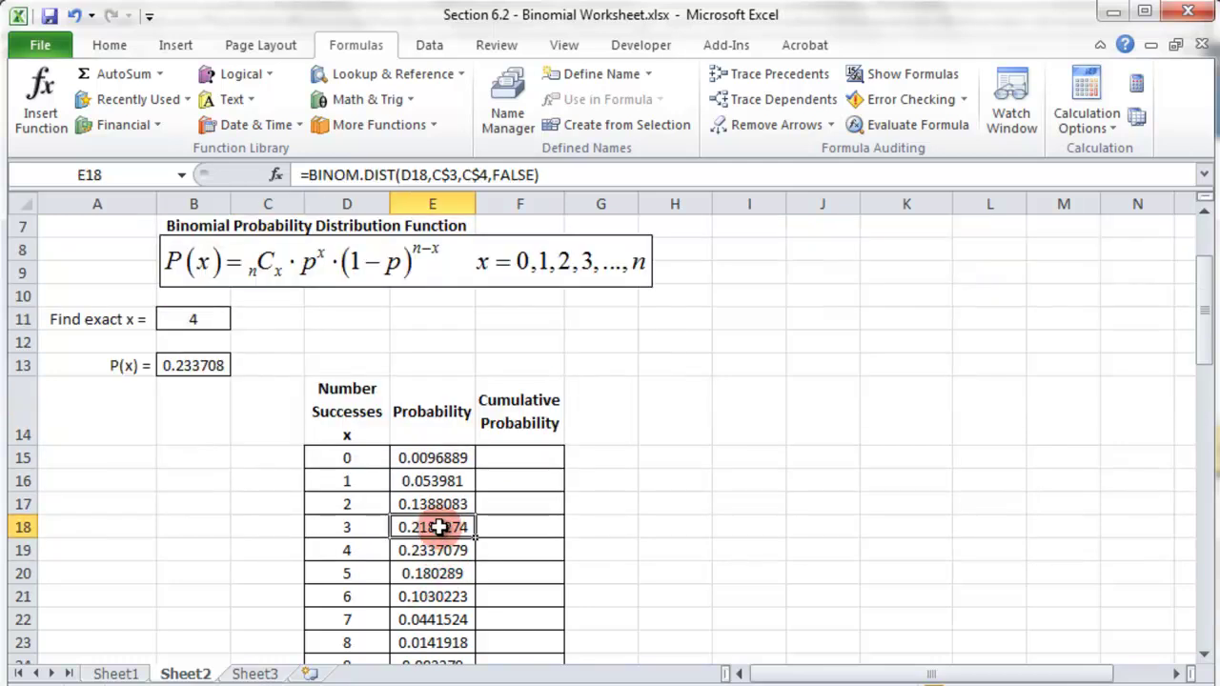
click(418, 175)
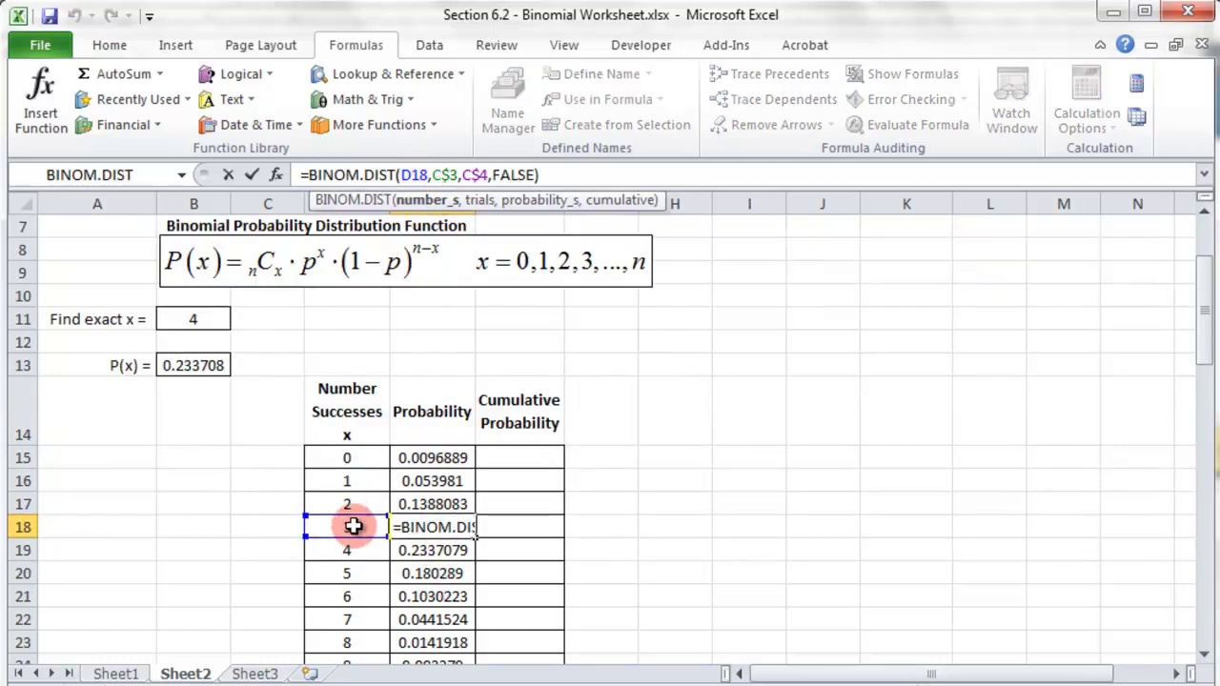
drag(1203, 288, 1202, 249)
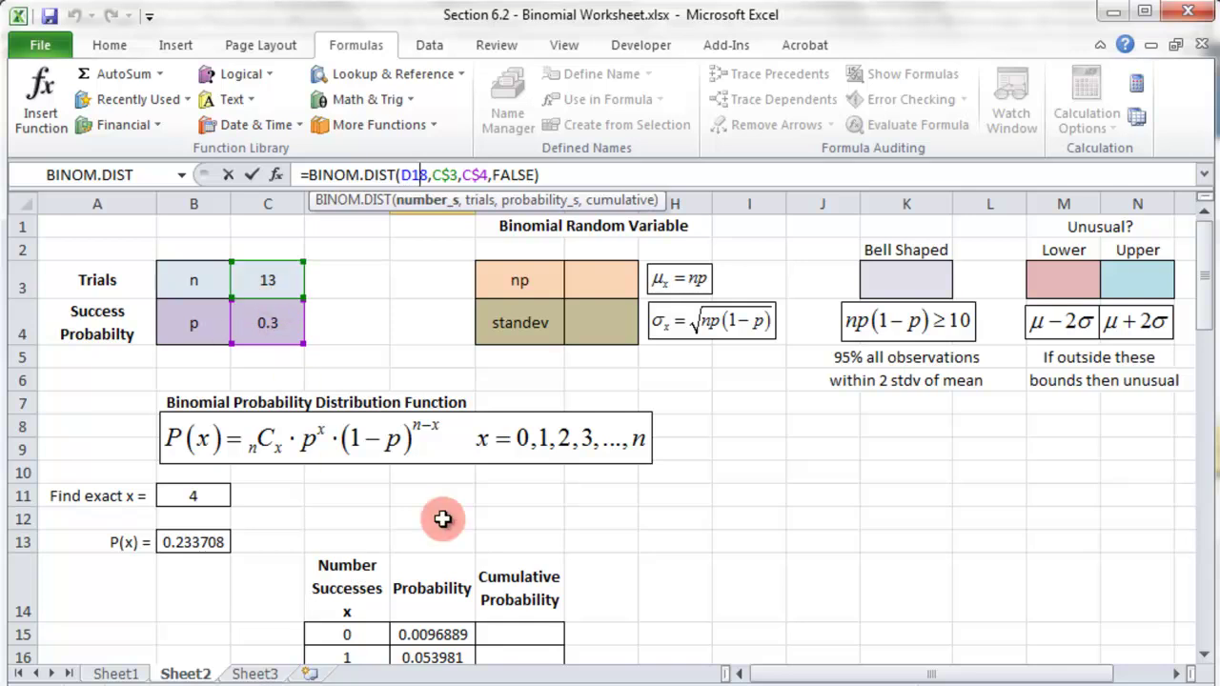
key(Return)
Select F15, the first Cumulative Probability cell
scroll(516, 477, up, 1)
scroll(512, 517, down, 3)
scroll(516, 526, up, 2)
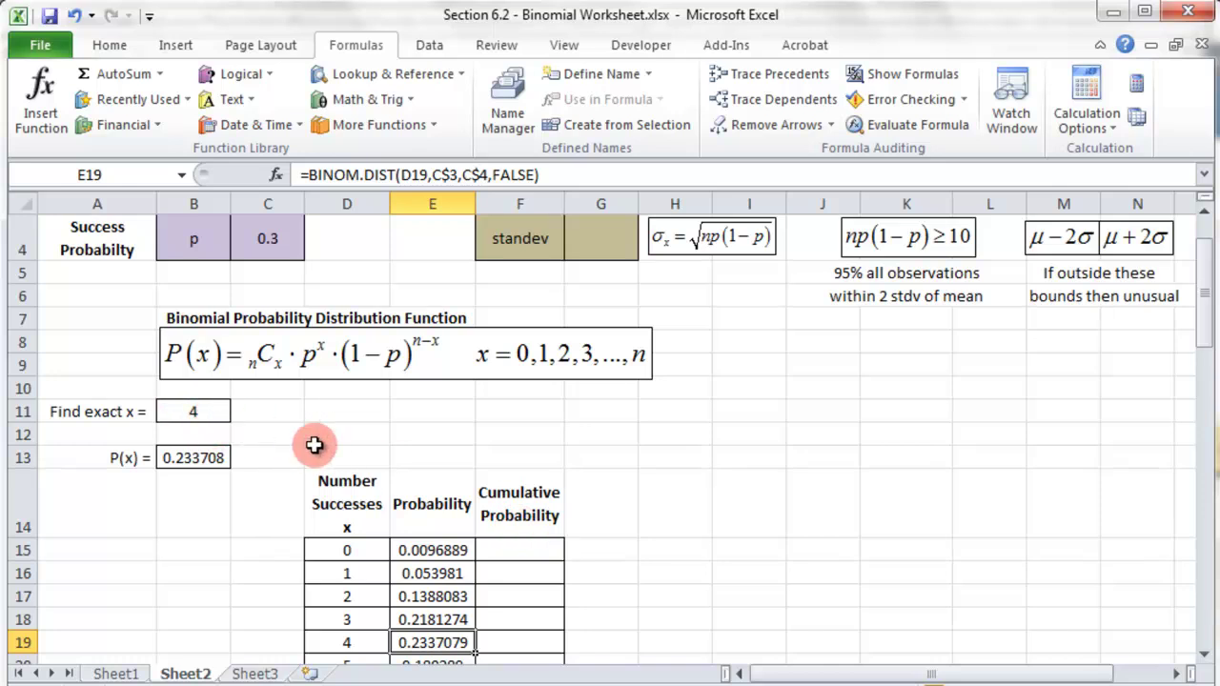
scroll(581, 382, down, 1)
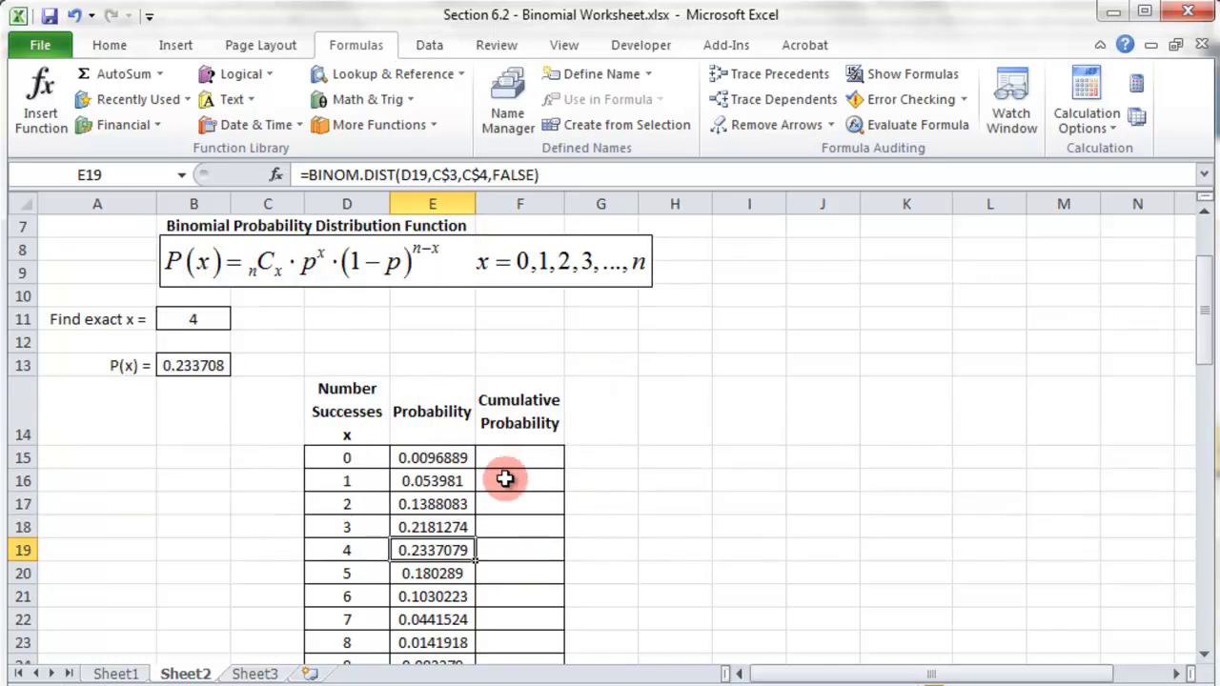
click(515, 455)
scroll(513, 458, up, 2)
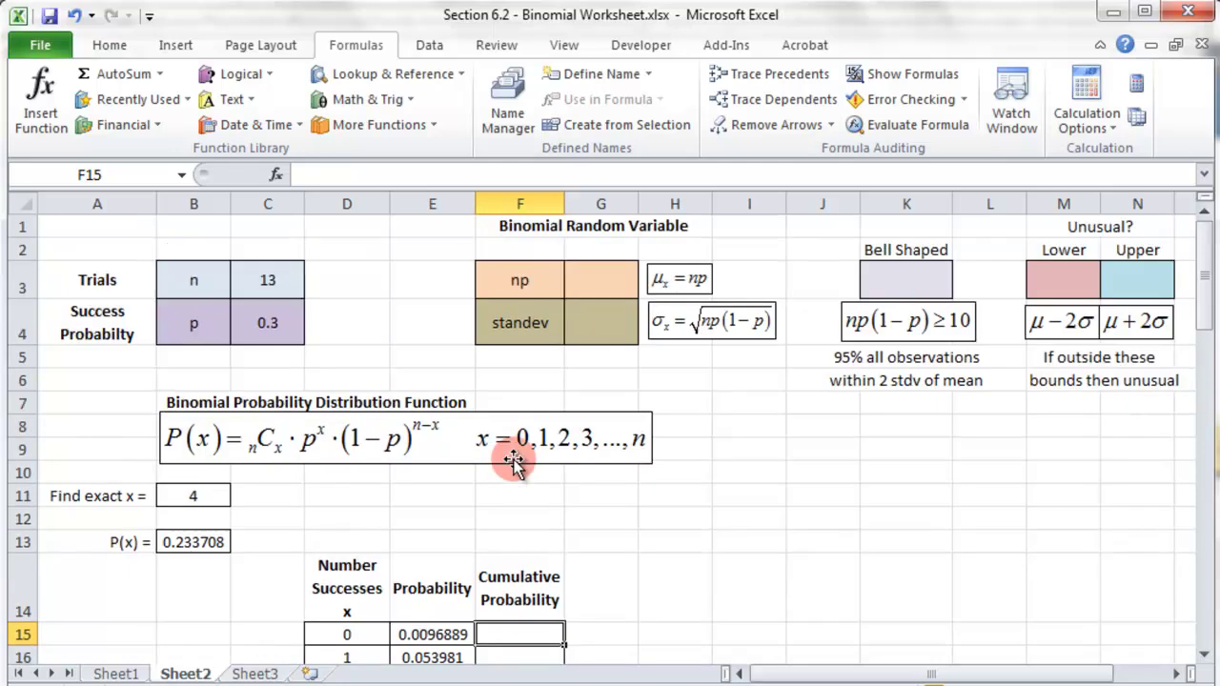
Insert BINOM.DIST in F15 with D15 as successes and 0.3 as success probability
click(367, 125)
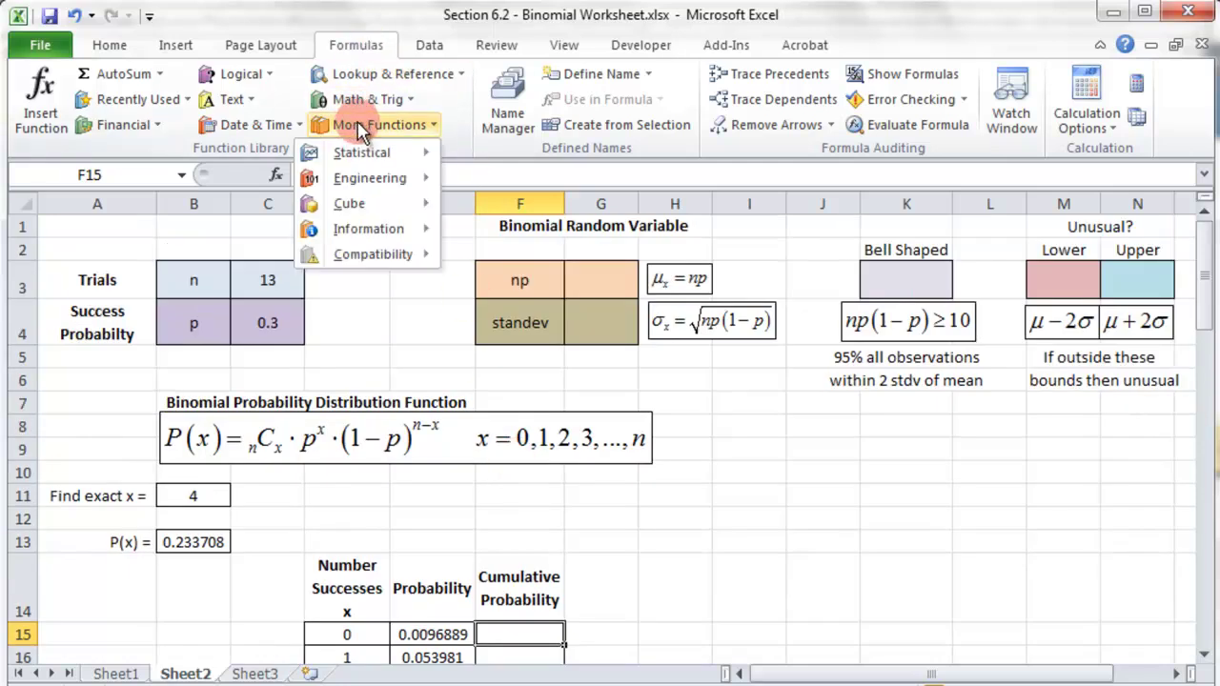
mouse_move(367, 153)
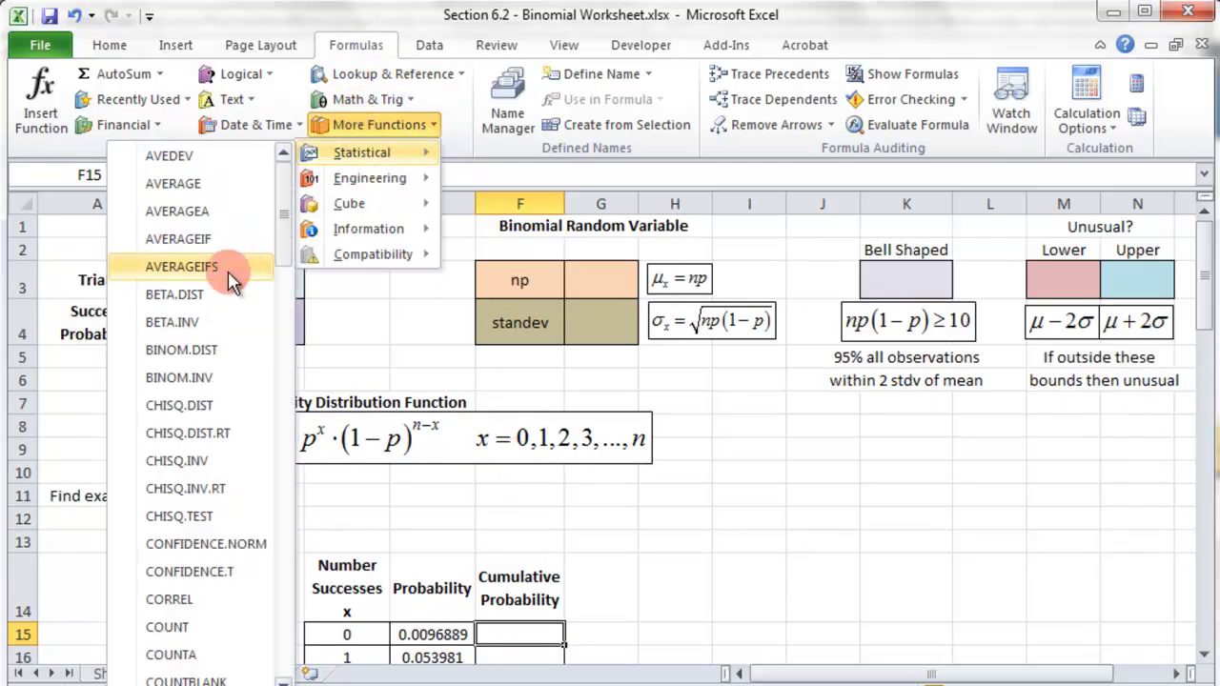
click(217, 351)
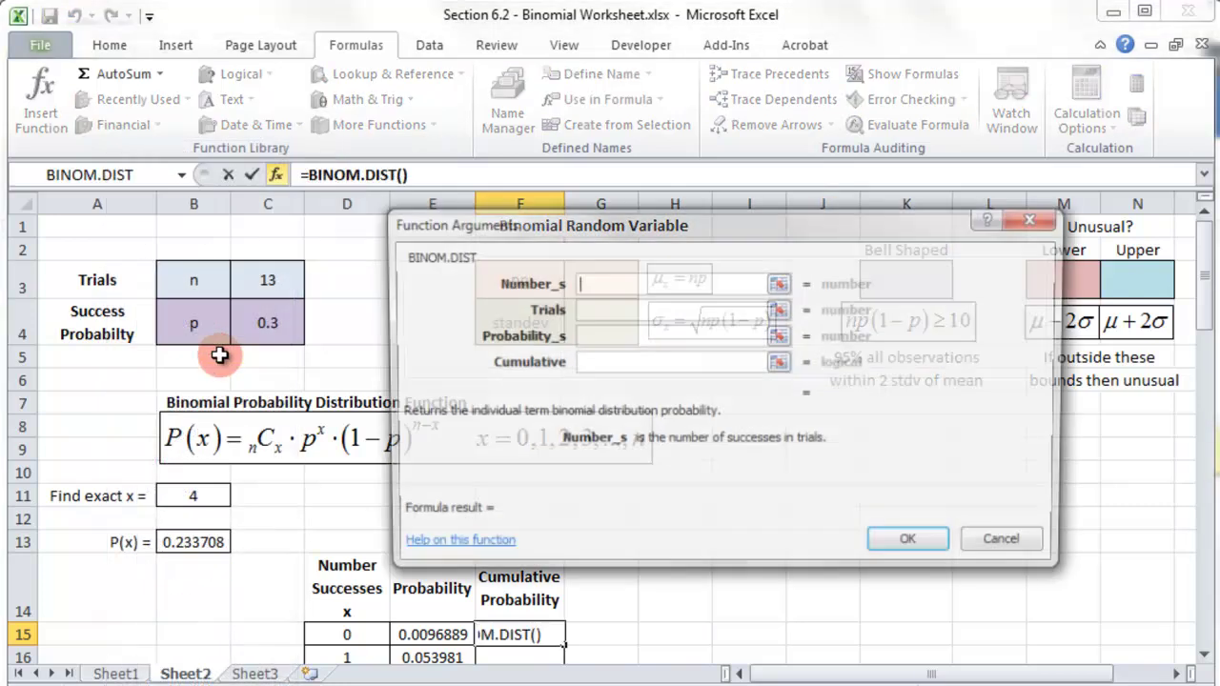
drag(631, 240, 791, 158)
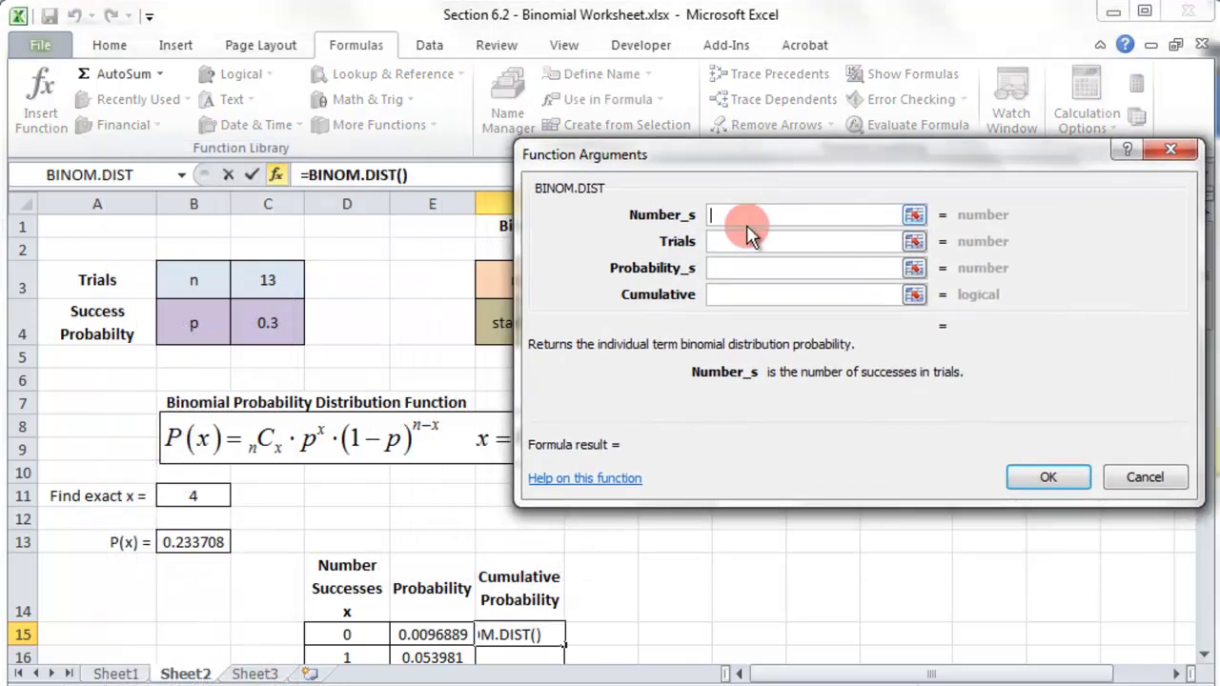
click(368, 635)
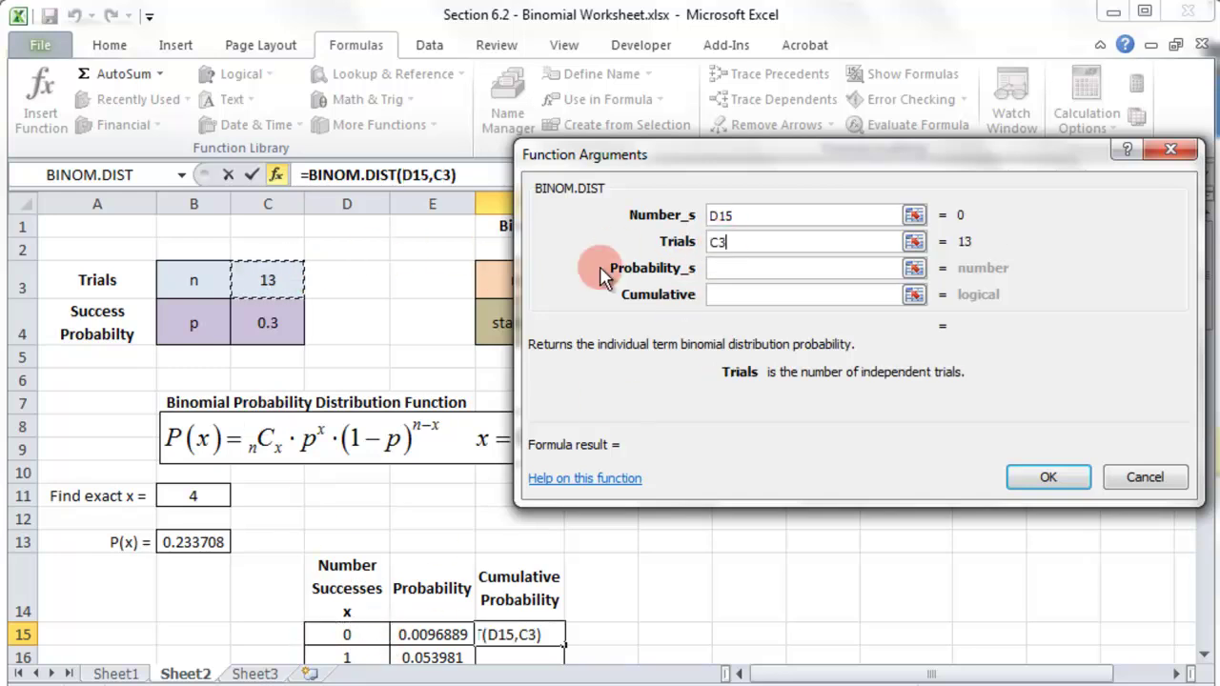
click(730, 269)
click(268, 313)
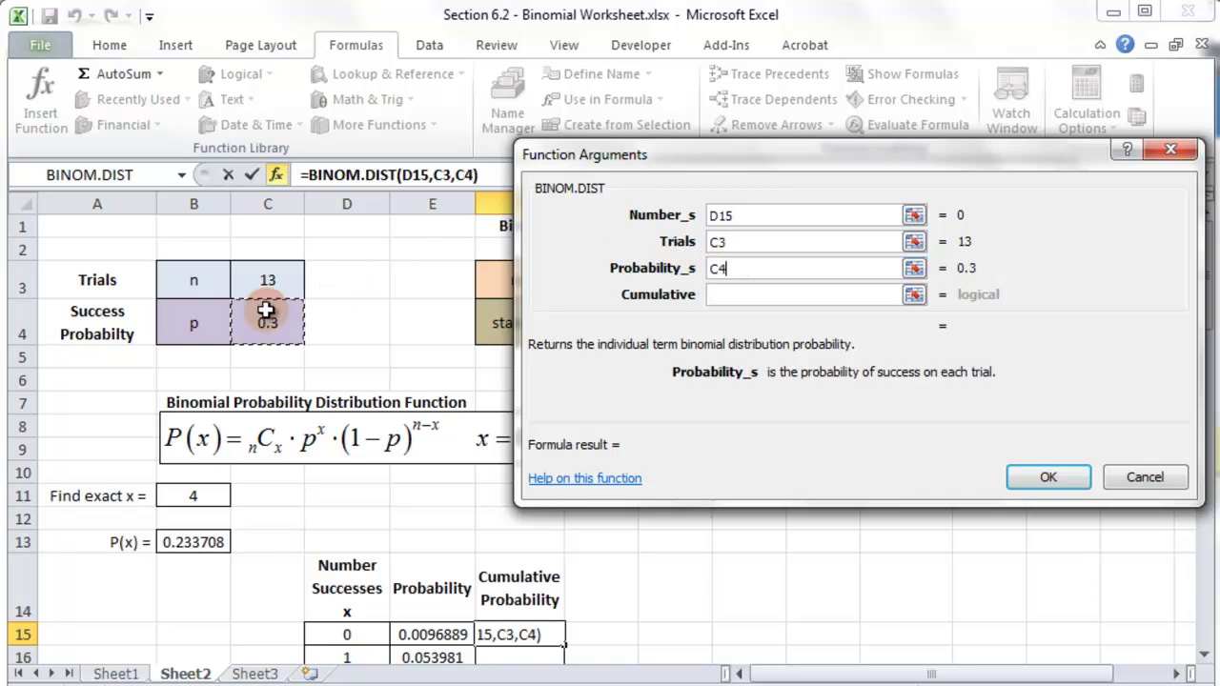
Set Cumulative to TRUE and lock trials as C$3, producing =BINOM.DIST(D15,C$3,C$4,TRUE)
click(723, 296)
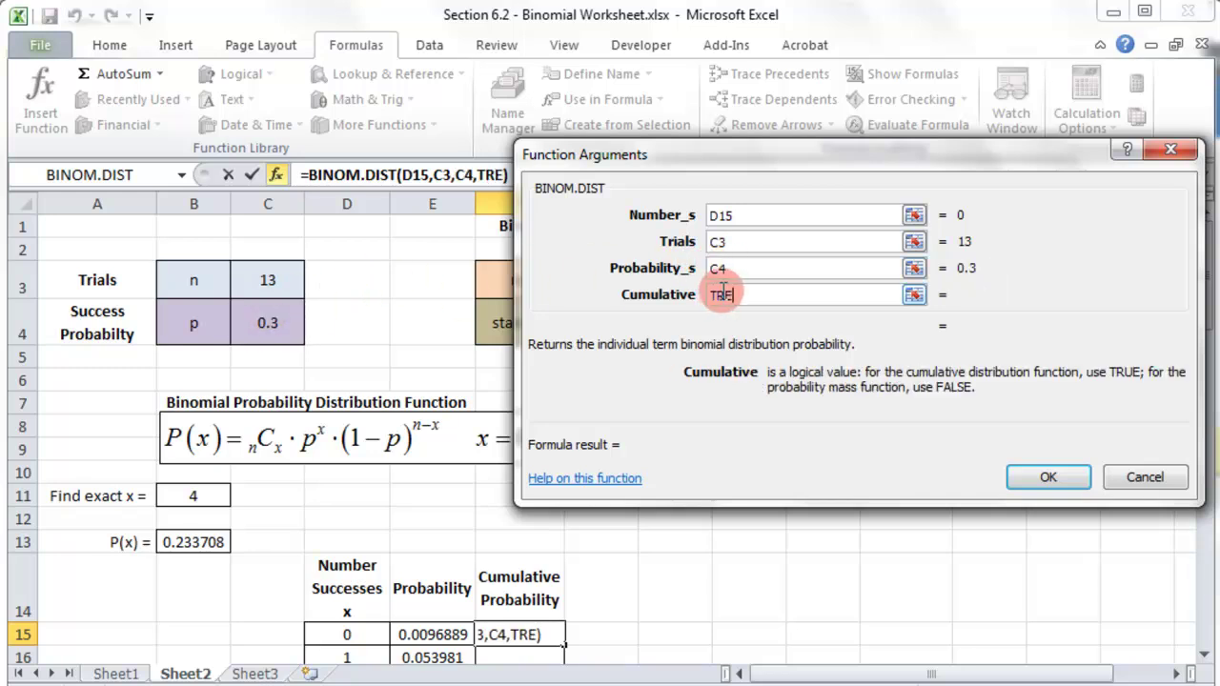
text(TRUE)
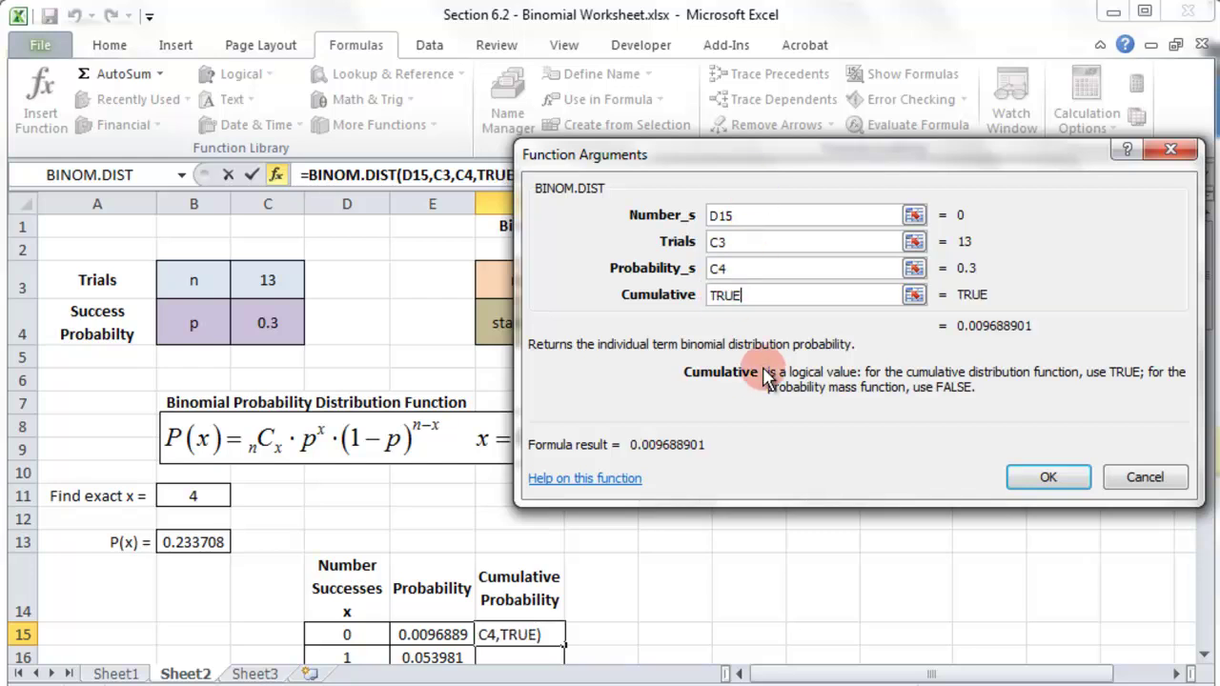
click(717, 242)
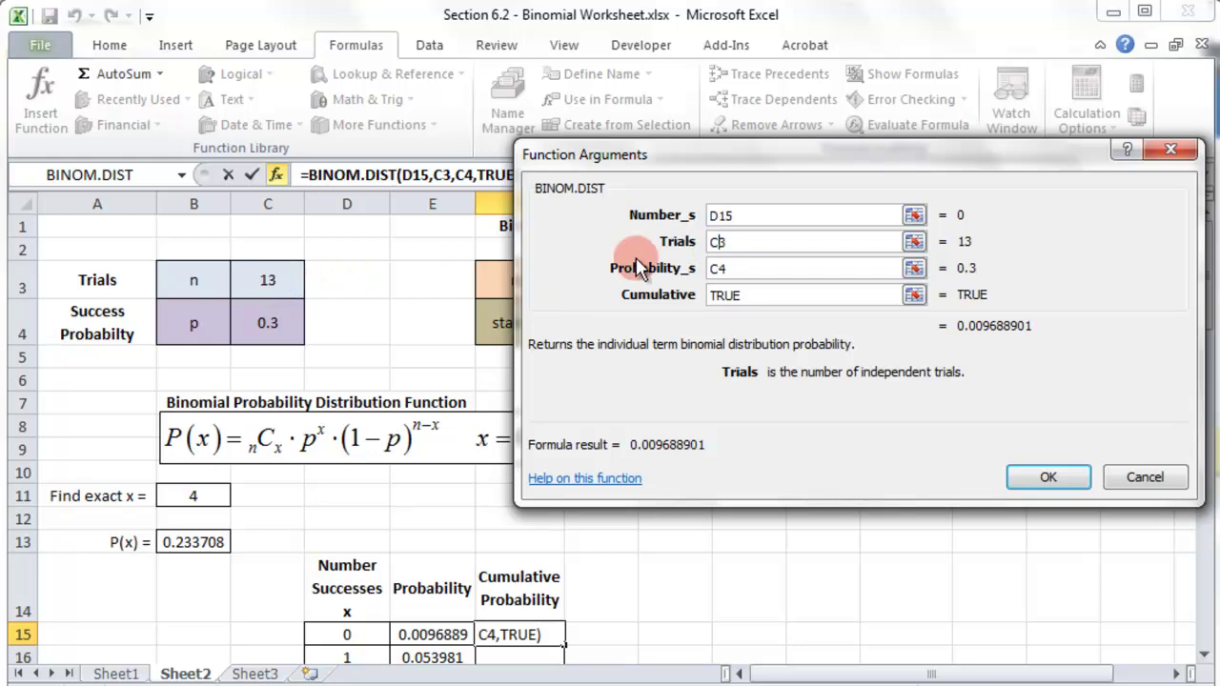
text($)
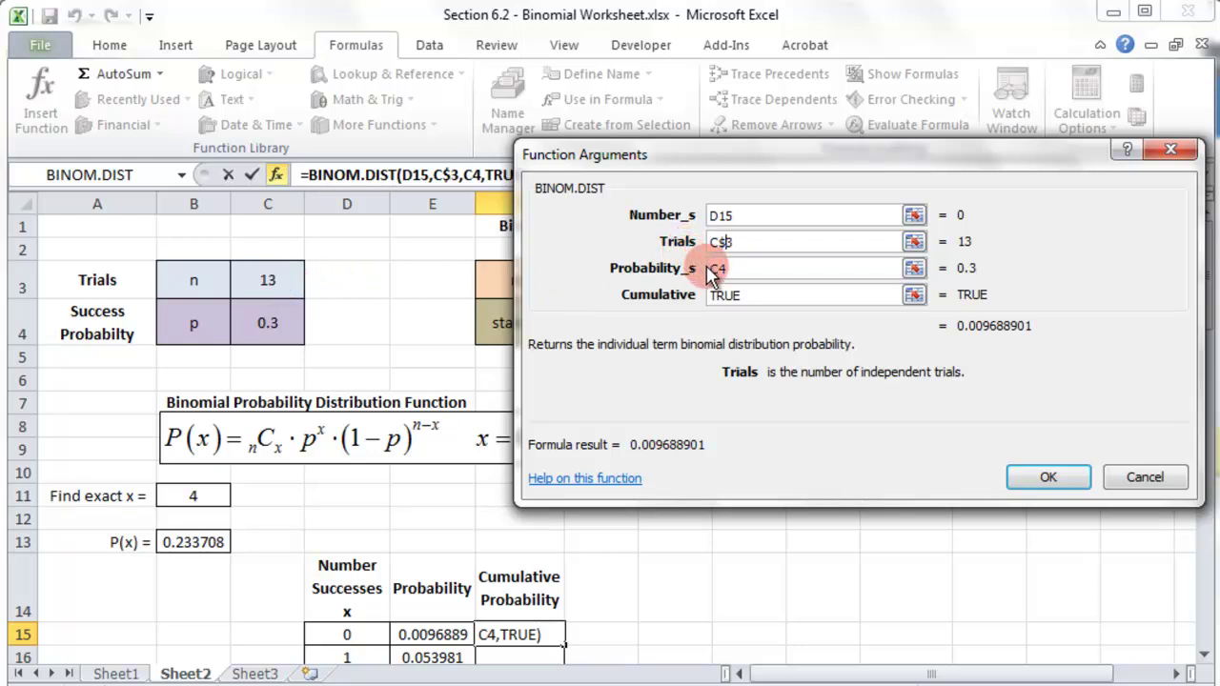
click(719, 268)
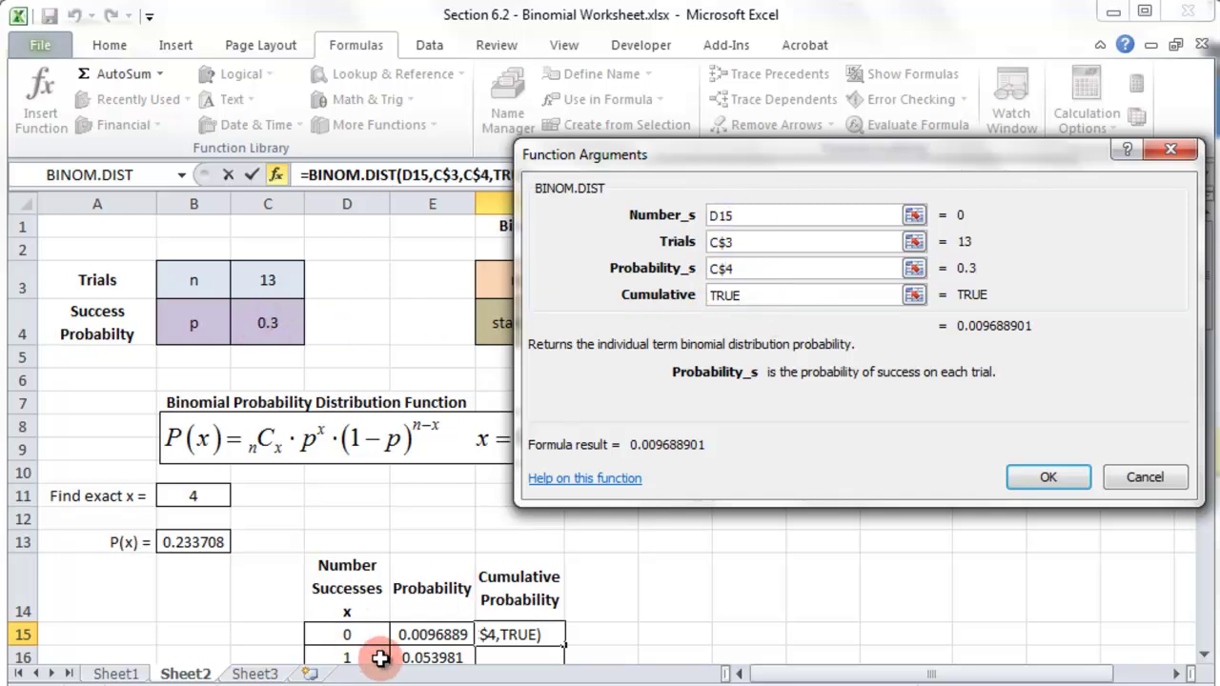
click(1049, 477)
click(521, 641)
click(467, 174)
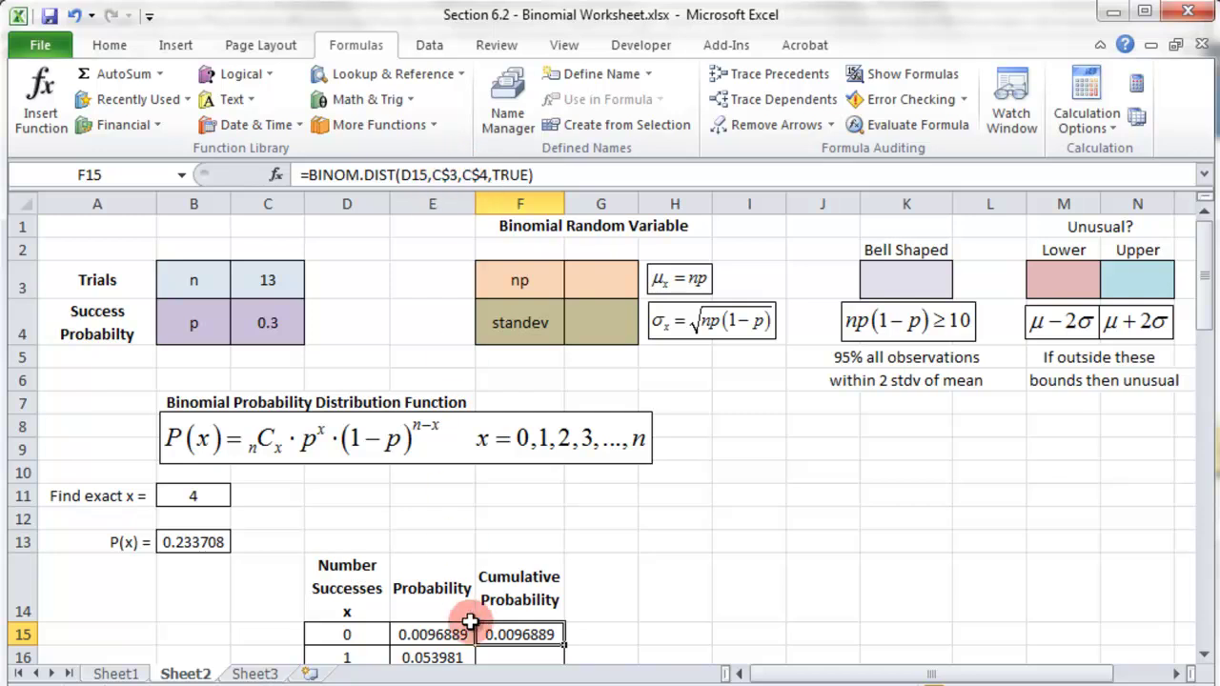
Fill the F15 cumulative formula down column F and check the copy in F28
click(633, 545)
scroll(657, 498, down, 2)
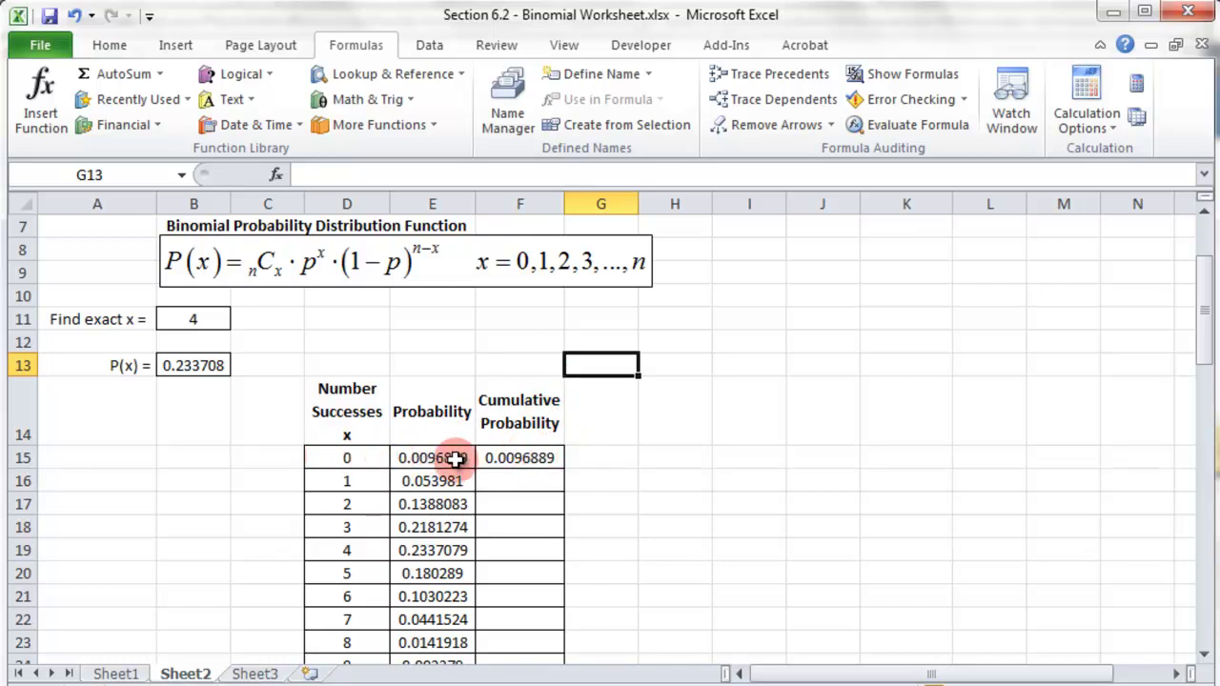
click(531, 459)
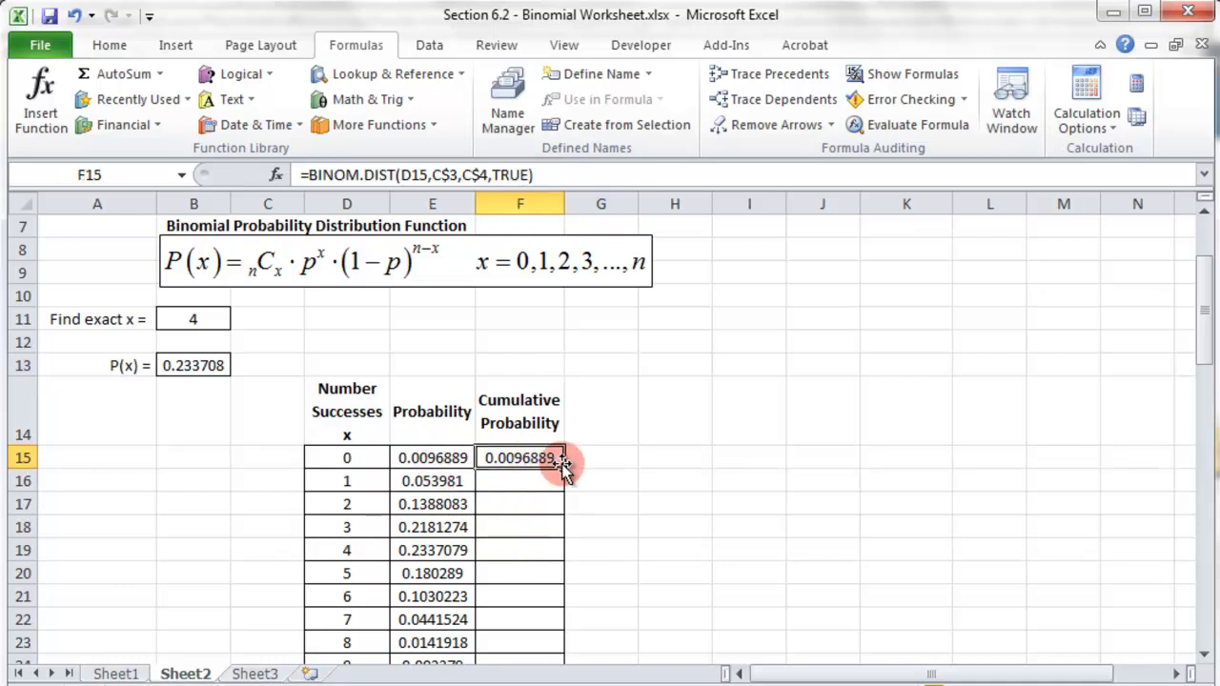
drag(565, 471, 559, 635)
scroll(637, 523, up, 1)
scroll(637, 523, up, 4)
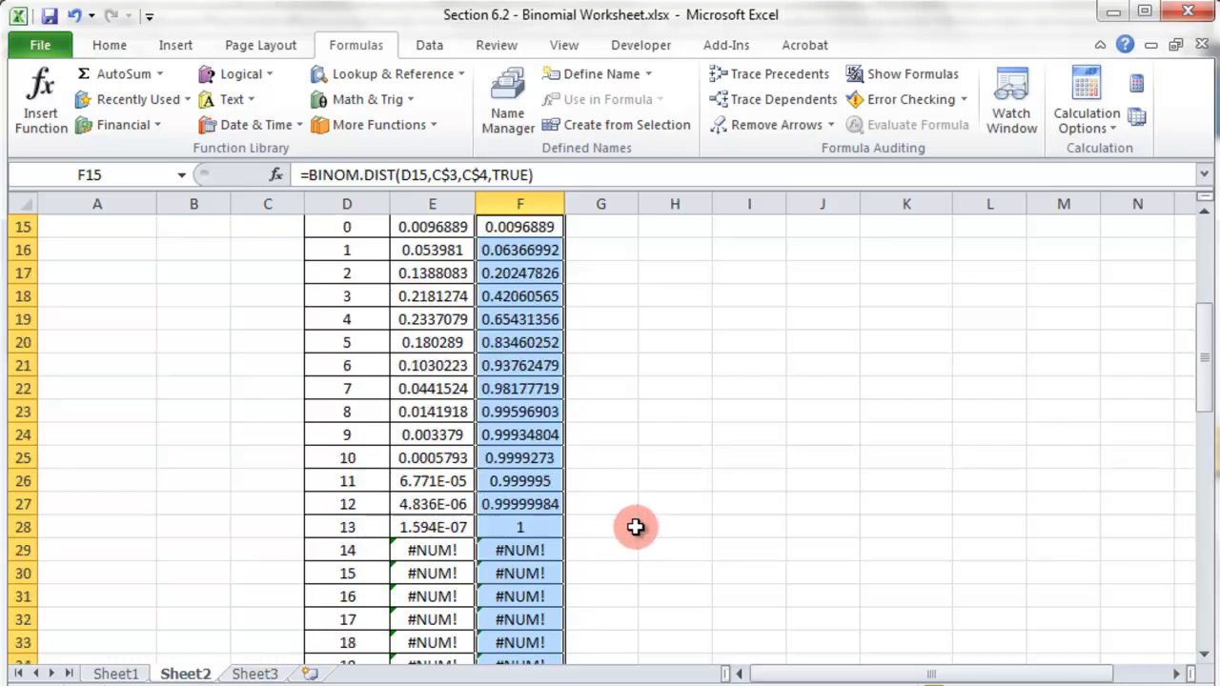
click(629, 527)
click(534, 530)
scroll(522, 516, up, 1)
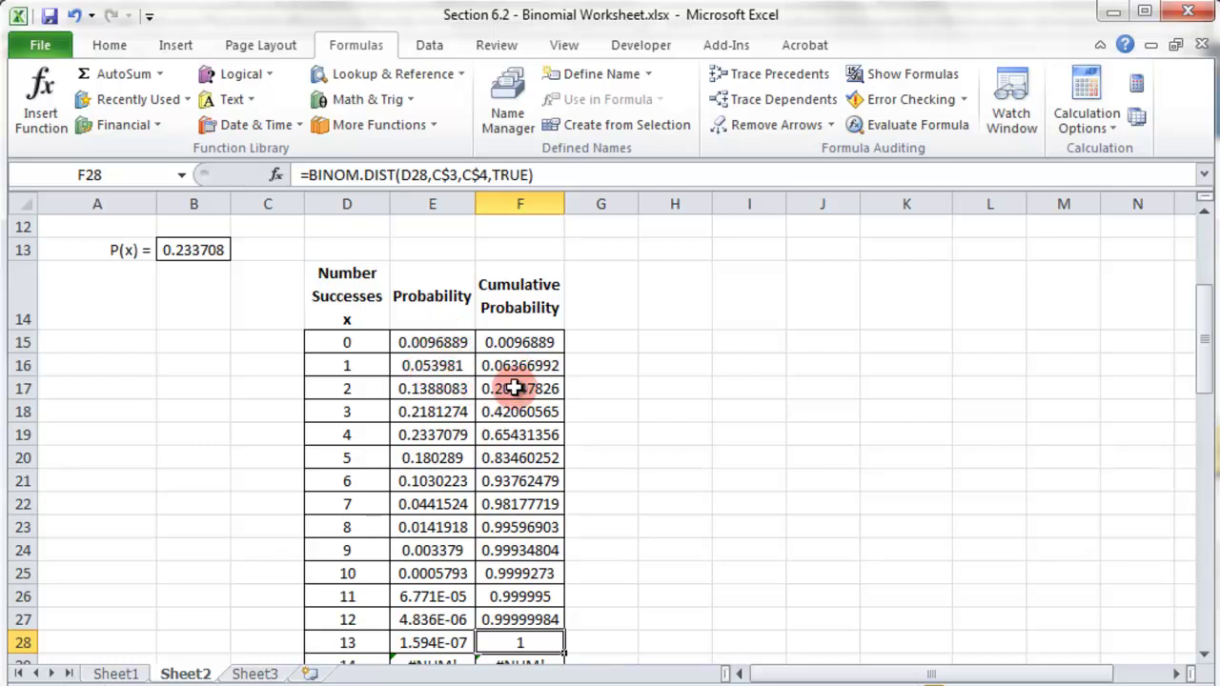
click(620, 620)
Select D19:F19, the x = 4 row of the table
scroll(625, 553, up, 2)
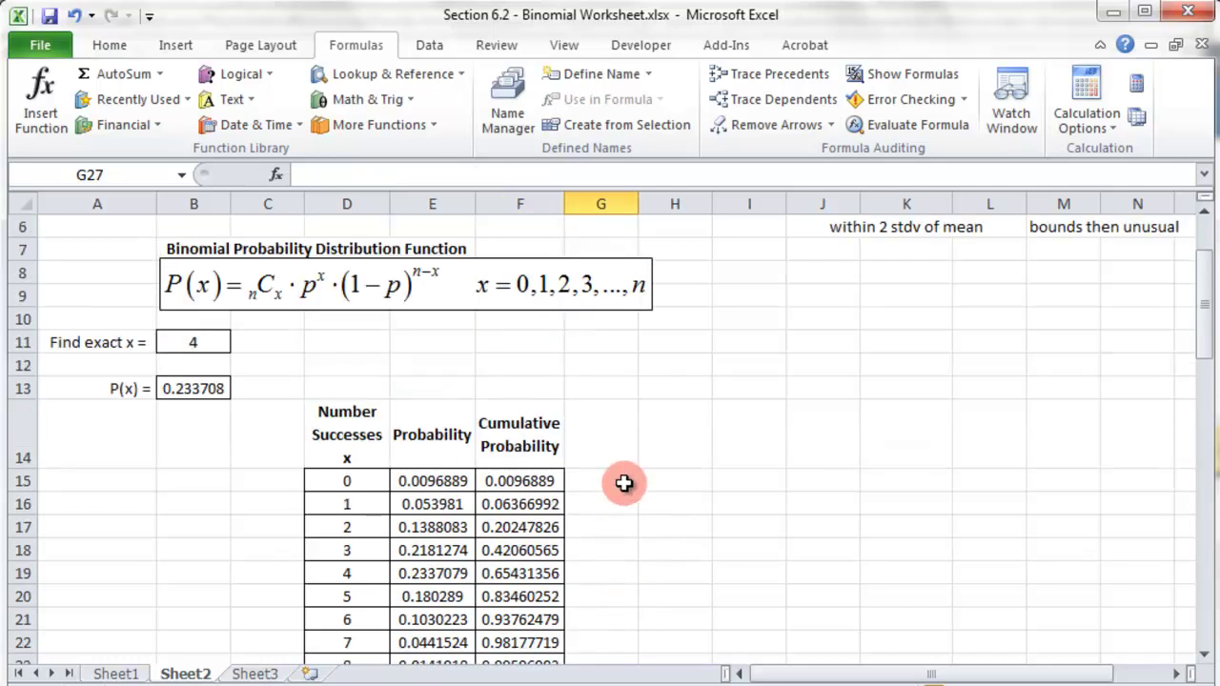
scroll(624, 483, up, 1)
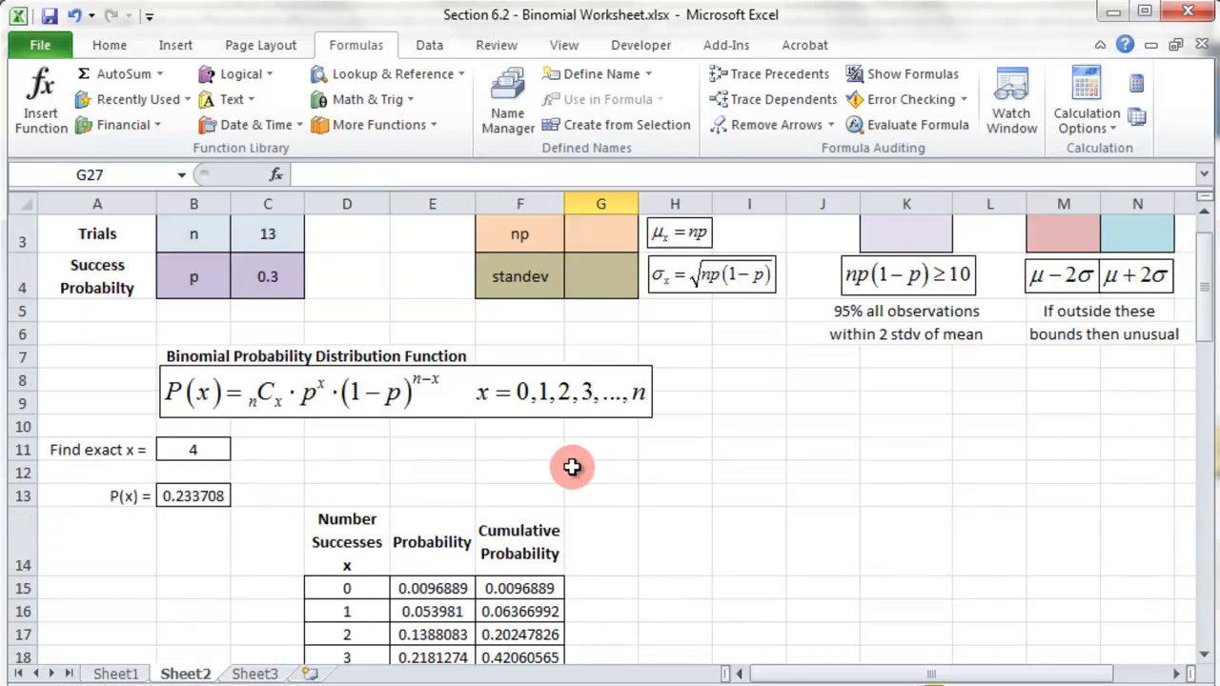
scroll(618, 472, down, 2)
drag(348, 504, 520, 504)
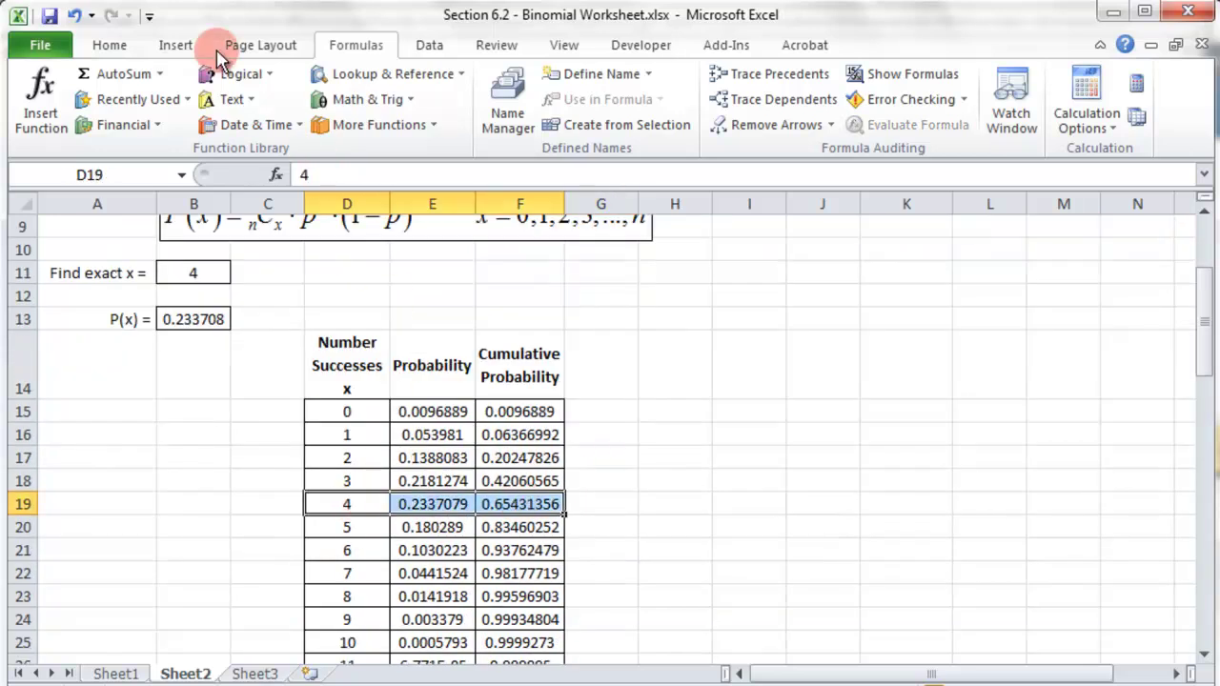
Shade D19:F19 with a light aqua fill colour from the Home tab
click(108, 48)
click(293, 116)
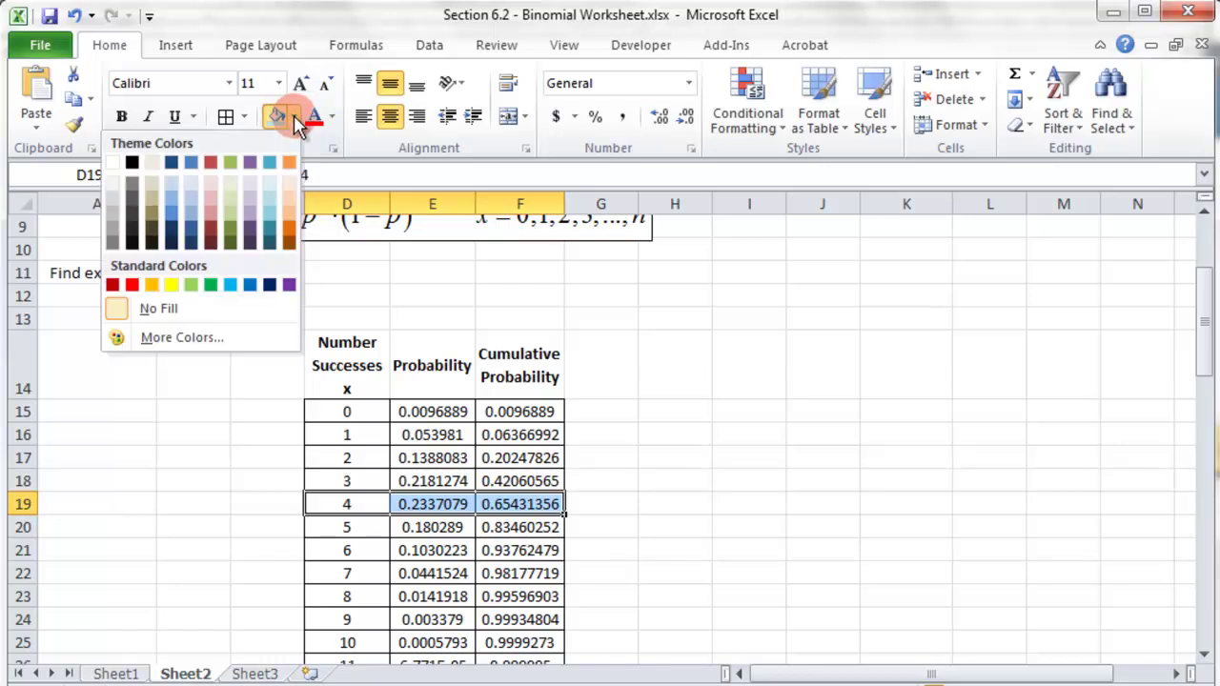
click(265, 214)
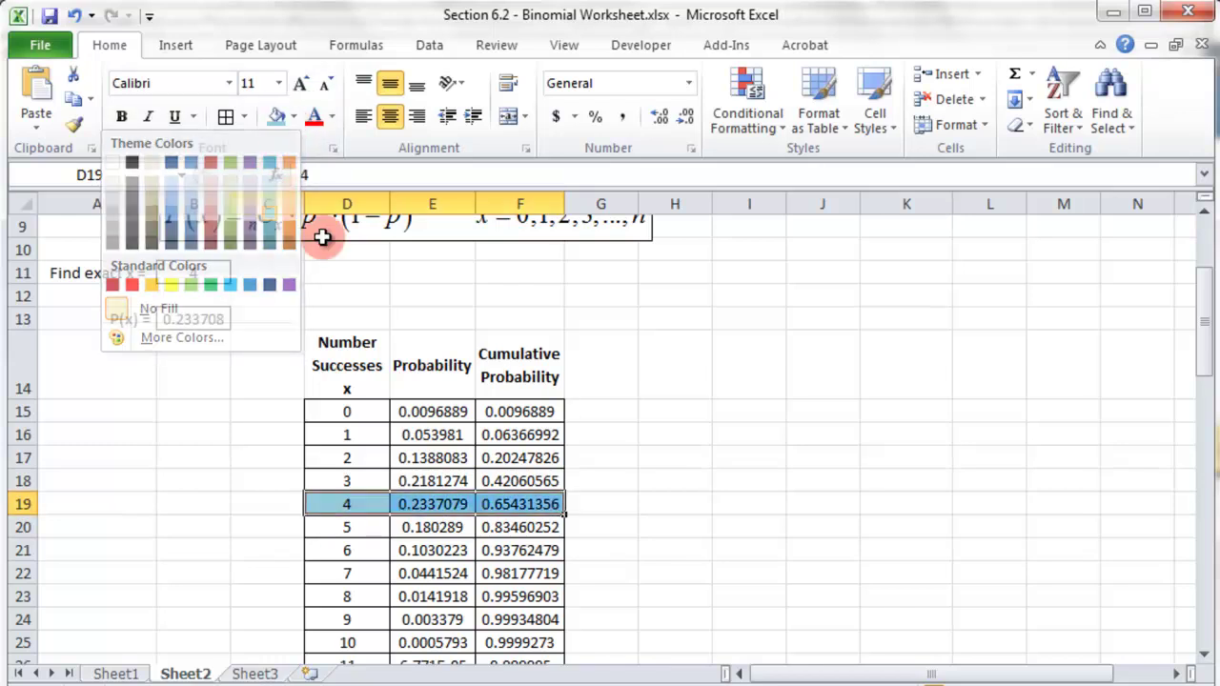
click(674, 433)
Check the x = 4 probability and cumulative formulas, then reveal the MathXL problem behind Excel
click(429, 510)
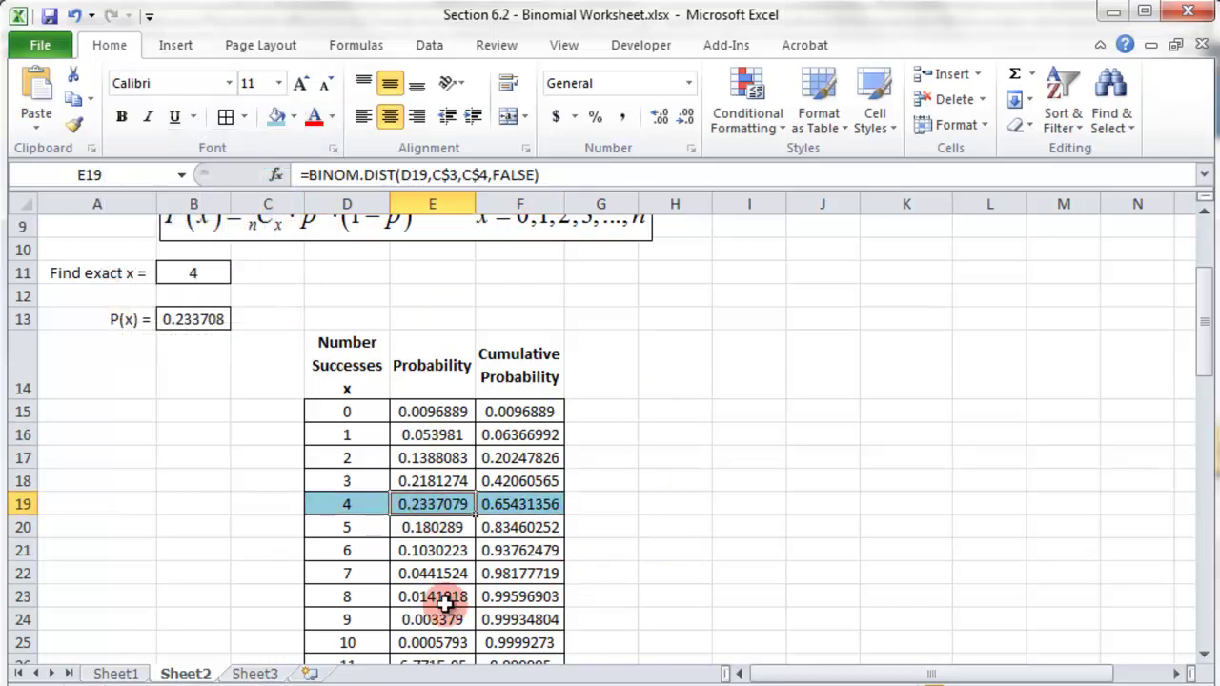
click(523, 507)
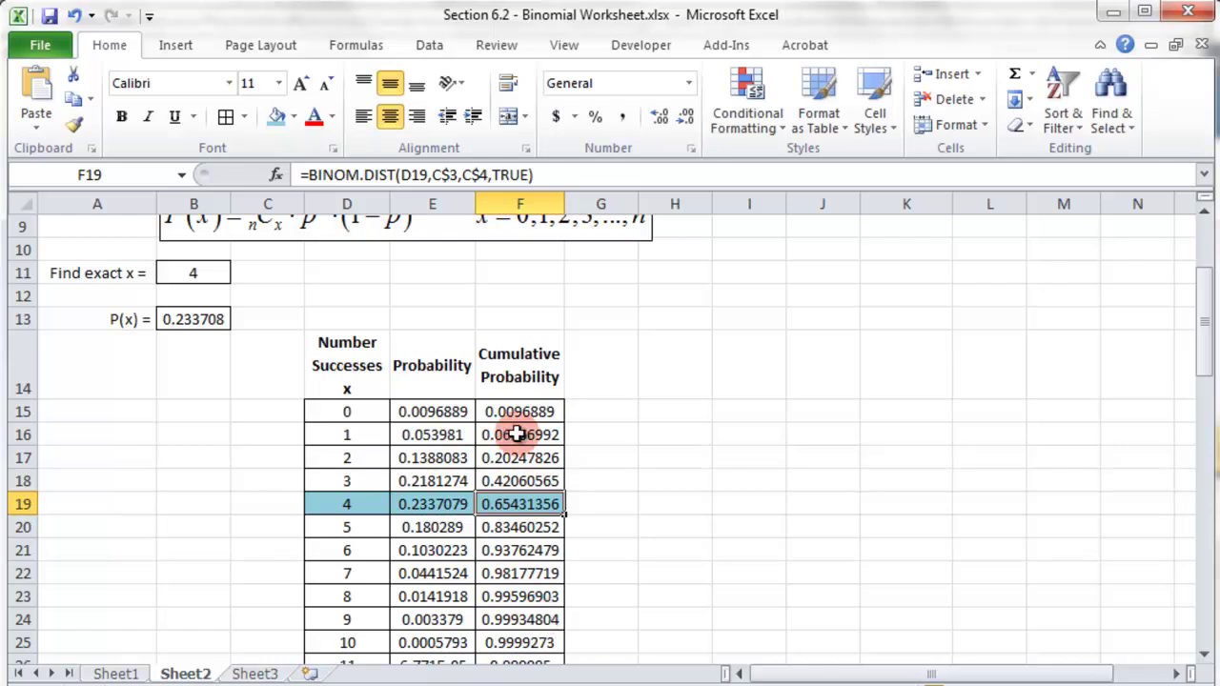
drag(419, 21, 910, 29)
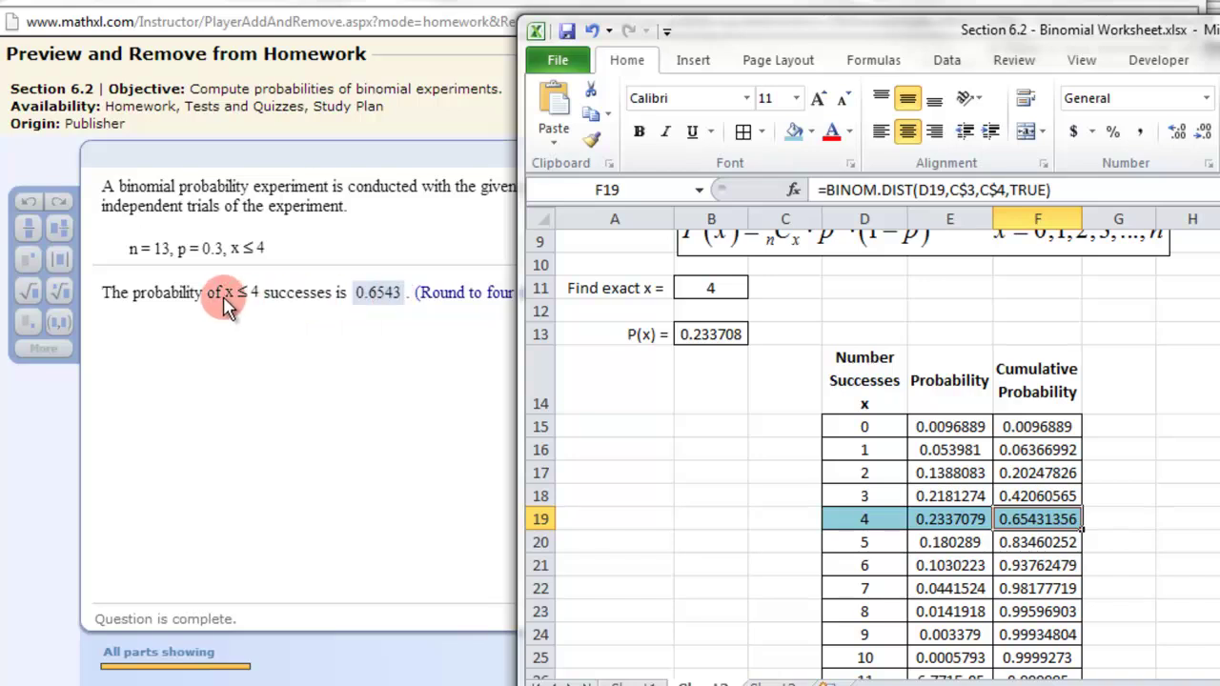
Maximize Excel again after confirming MathXL's 0.6543 matches the cumulative value
drag(1034, 36, 510, 21)
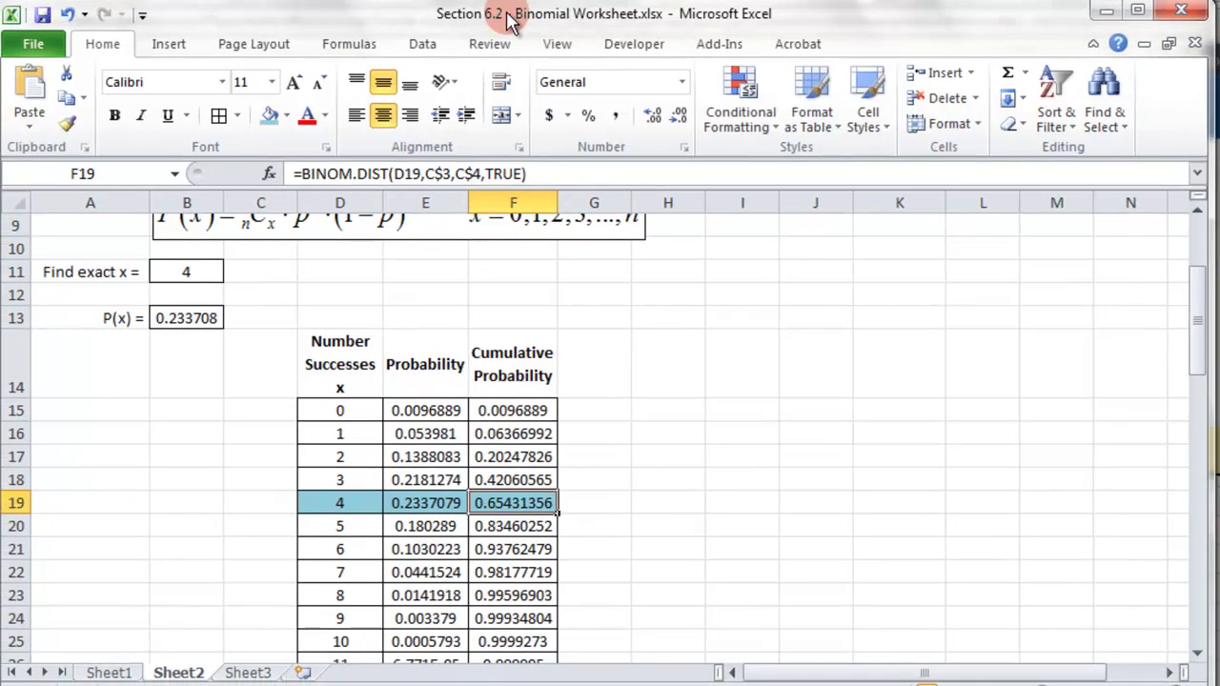
Undo the aqua shading and fill-down with Ctrl+Z twice, then redo the fill-down with Ctrl+Y
click(597, 431)
key(ctrl+z)
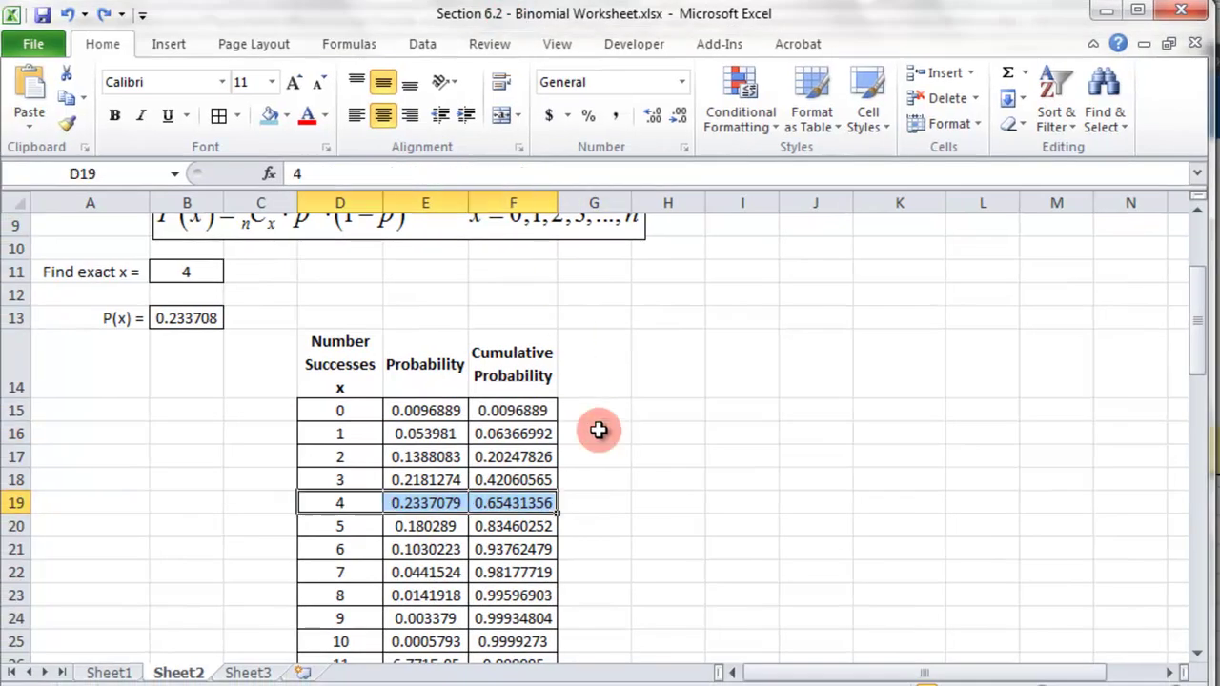
key(ctrl+z)
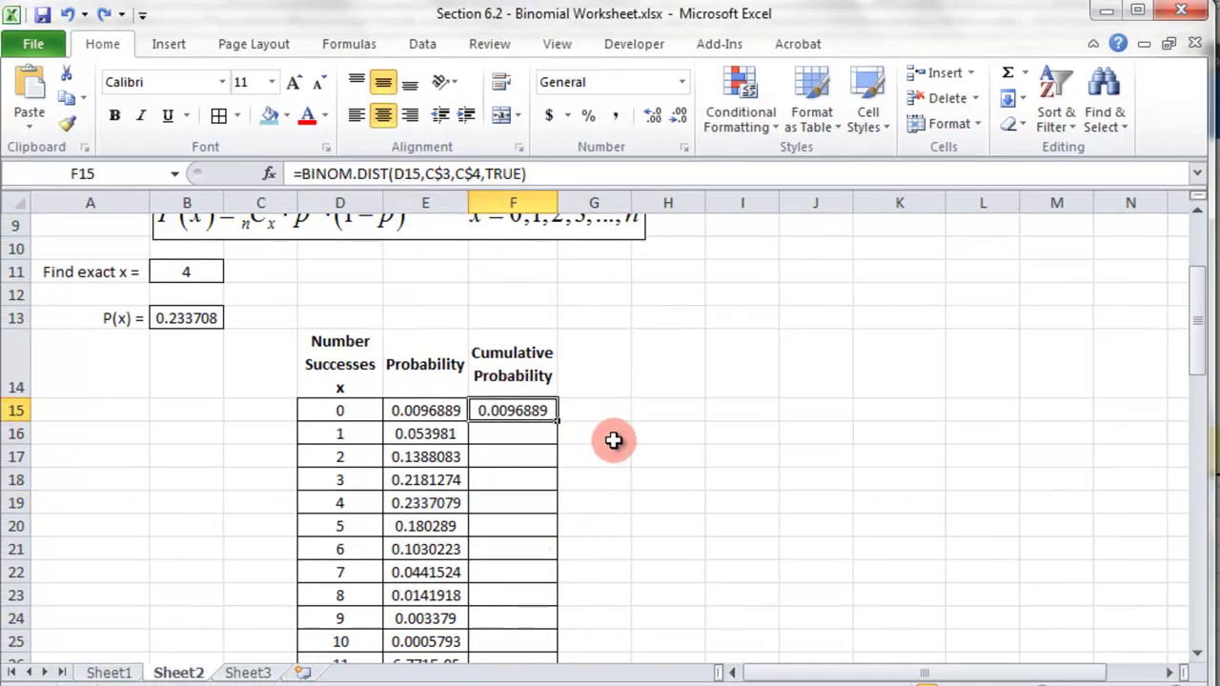
key(ctrl+y)
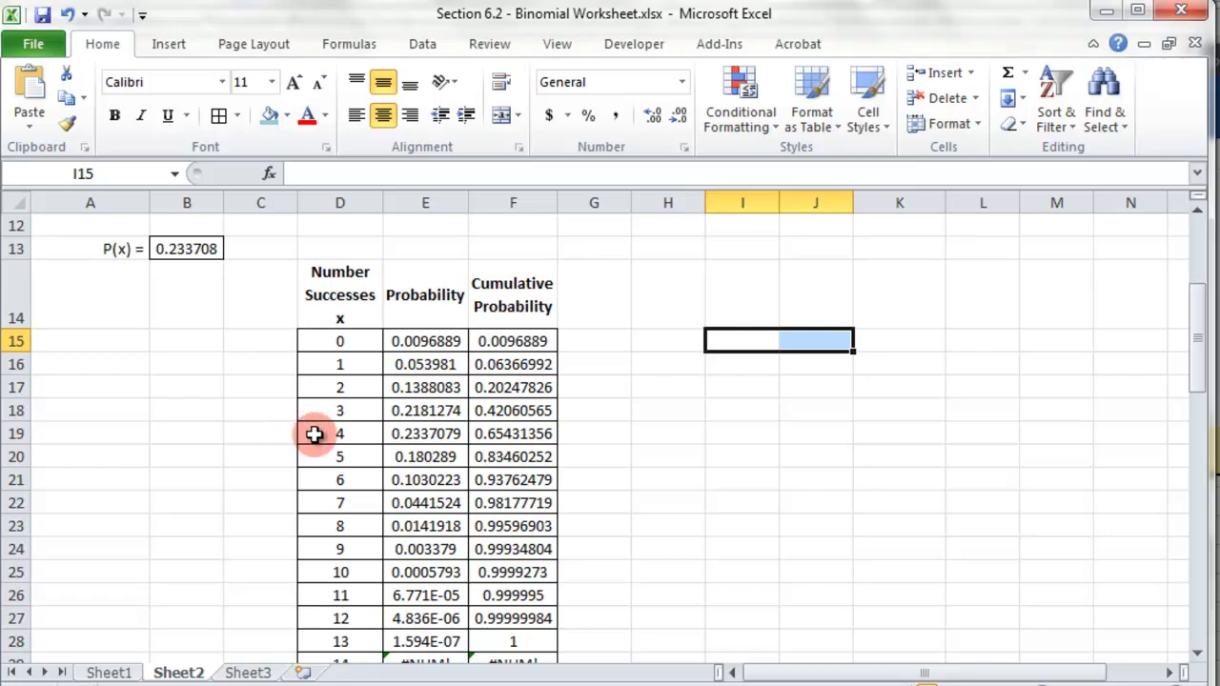
click(511, 435)
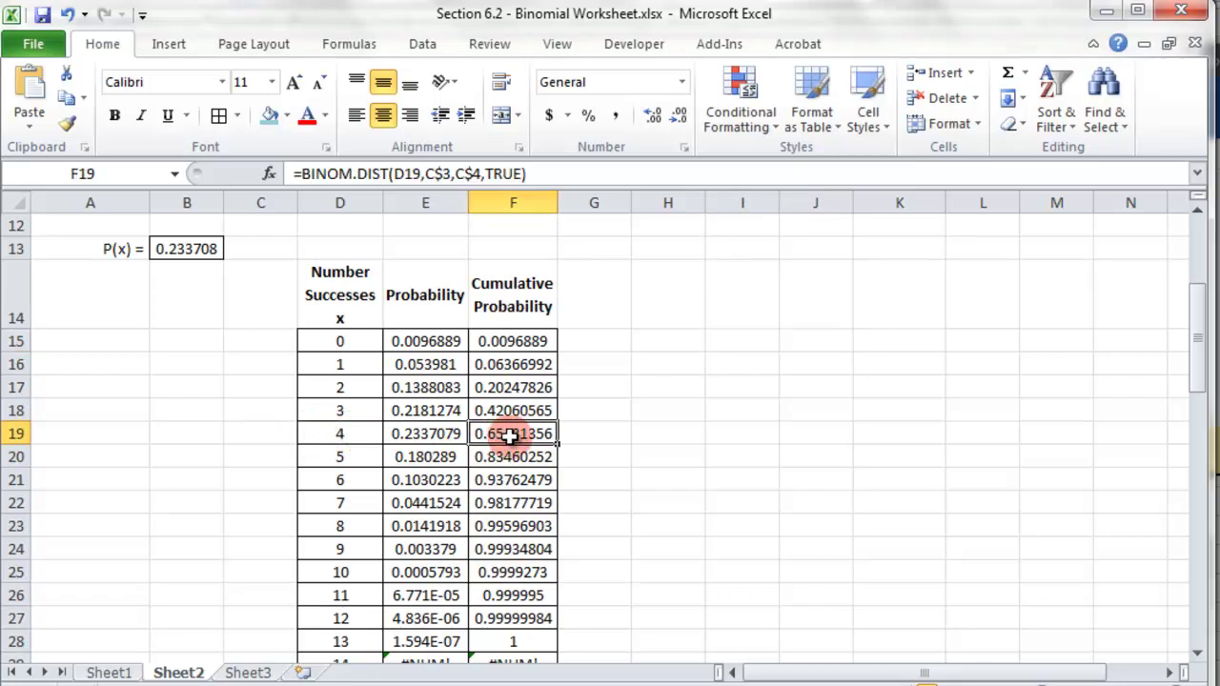
click(609, 435)
Label G19 as >4
text(>4)
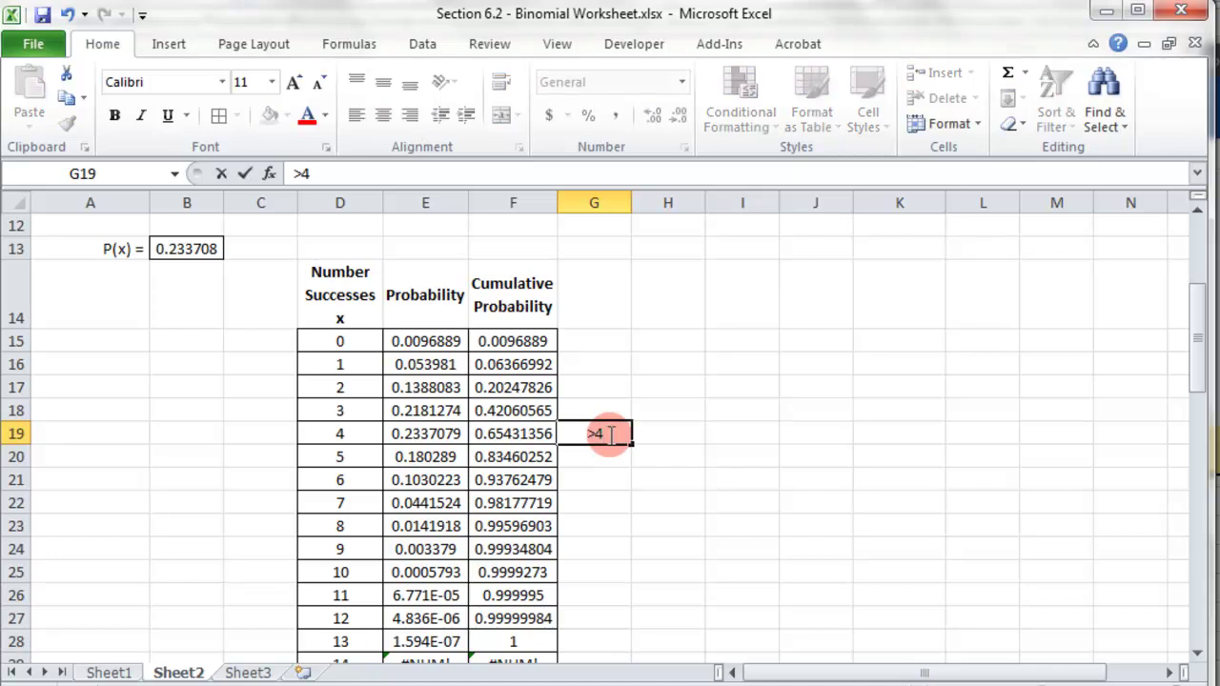
key(Return)
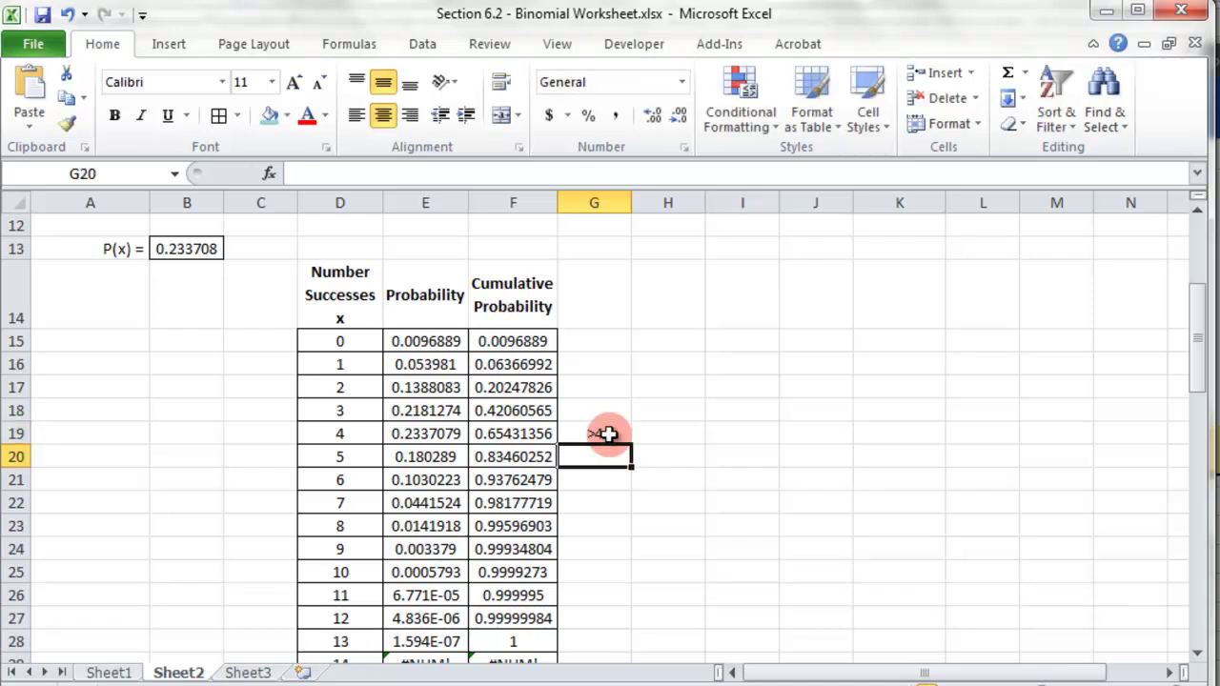
click(521, 433)
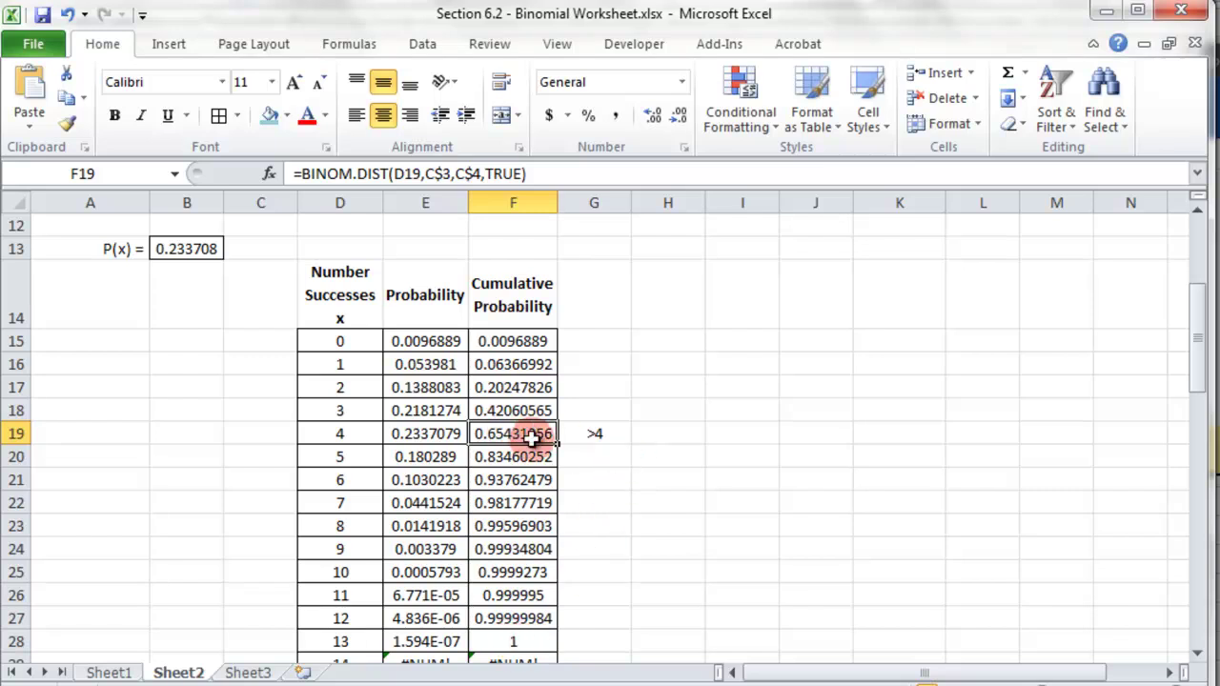
Enter =1-F19 in H19 to get P(x > 4) = 0.345686
click(650, 432)
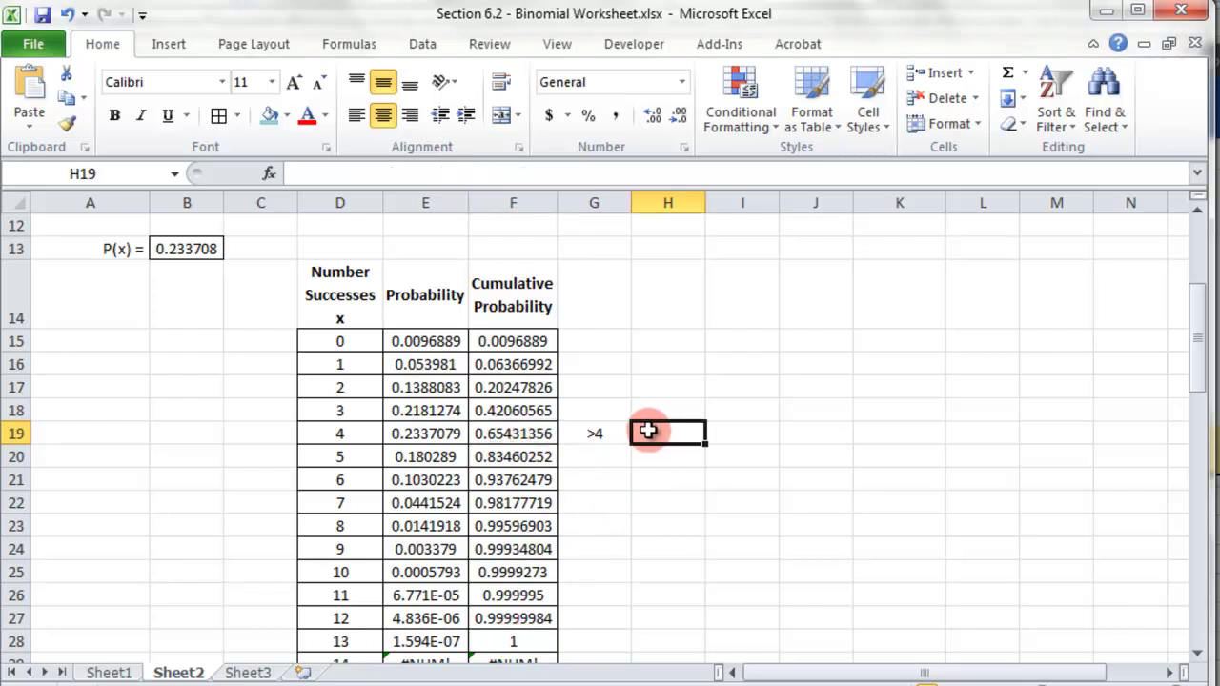
text(=1)
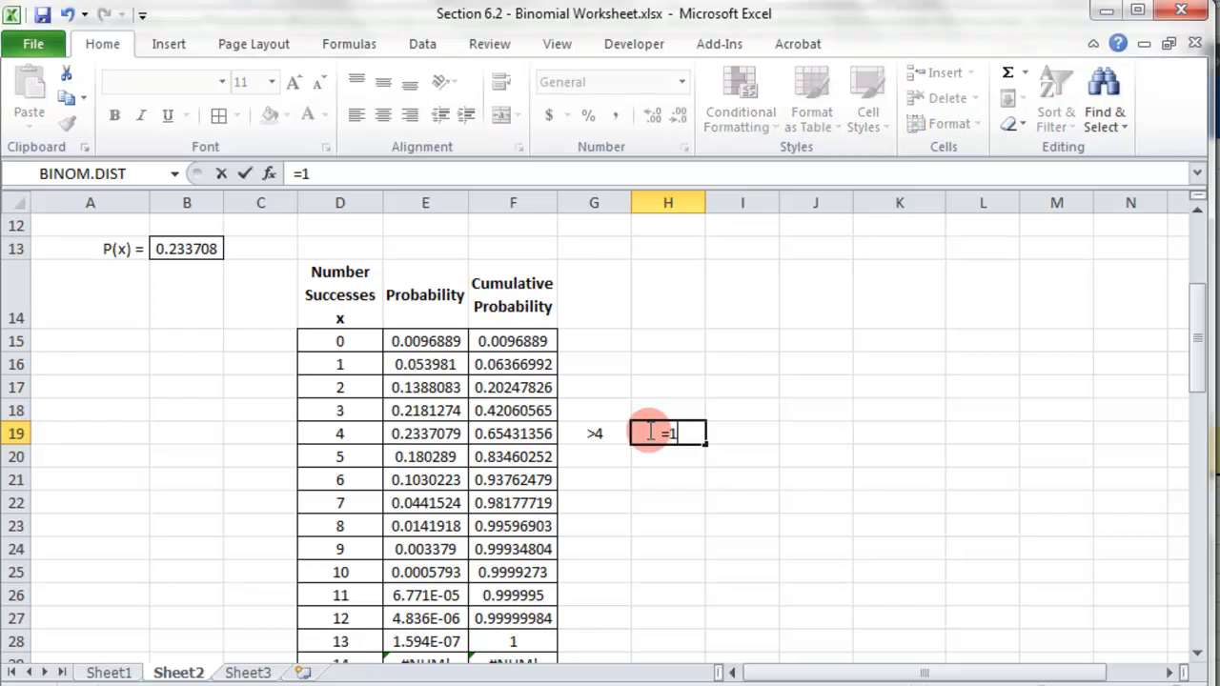
text(-)
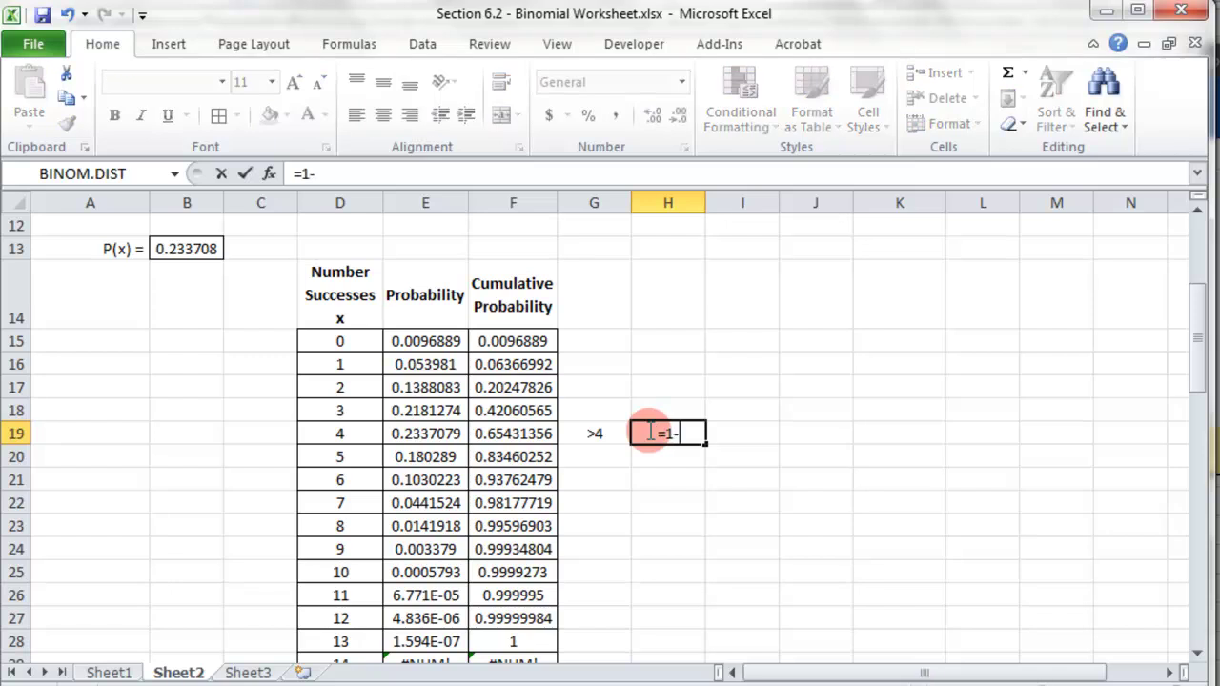
click(514, 435)
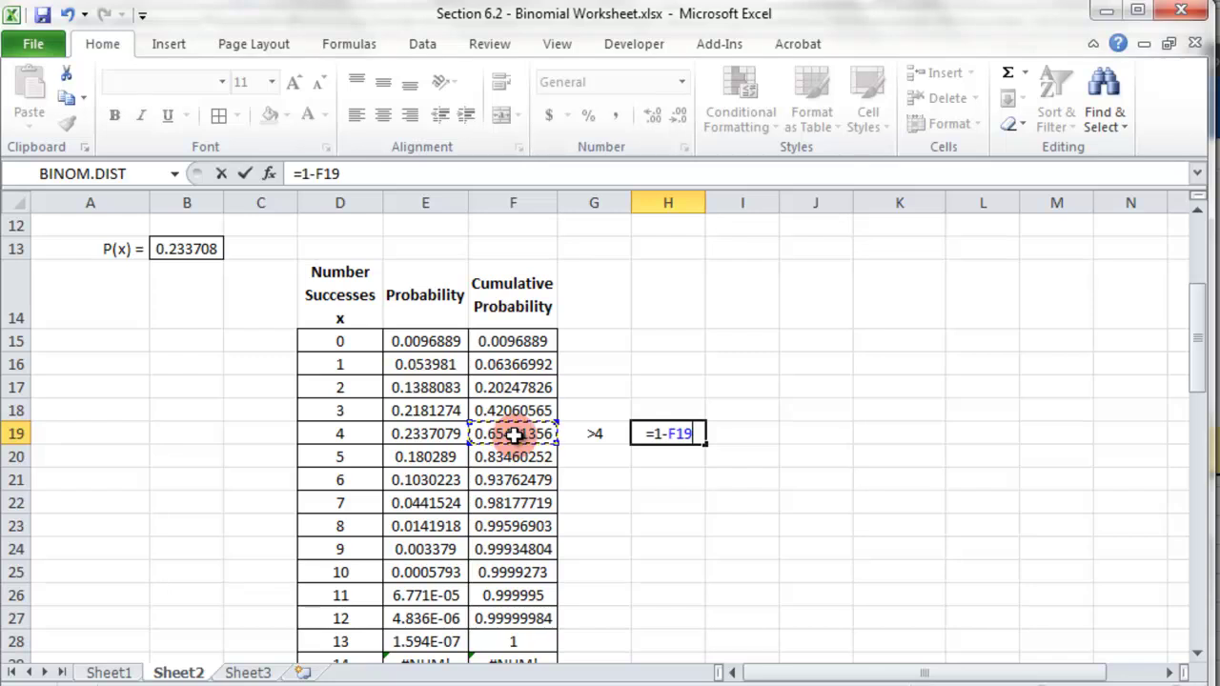
key(Return)
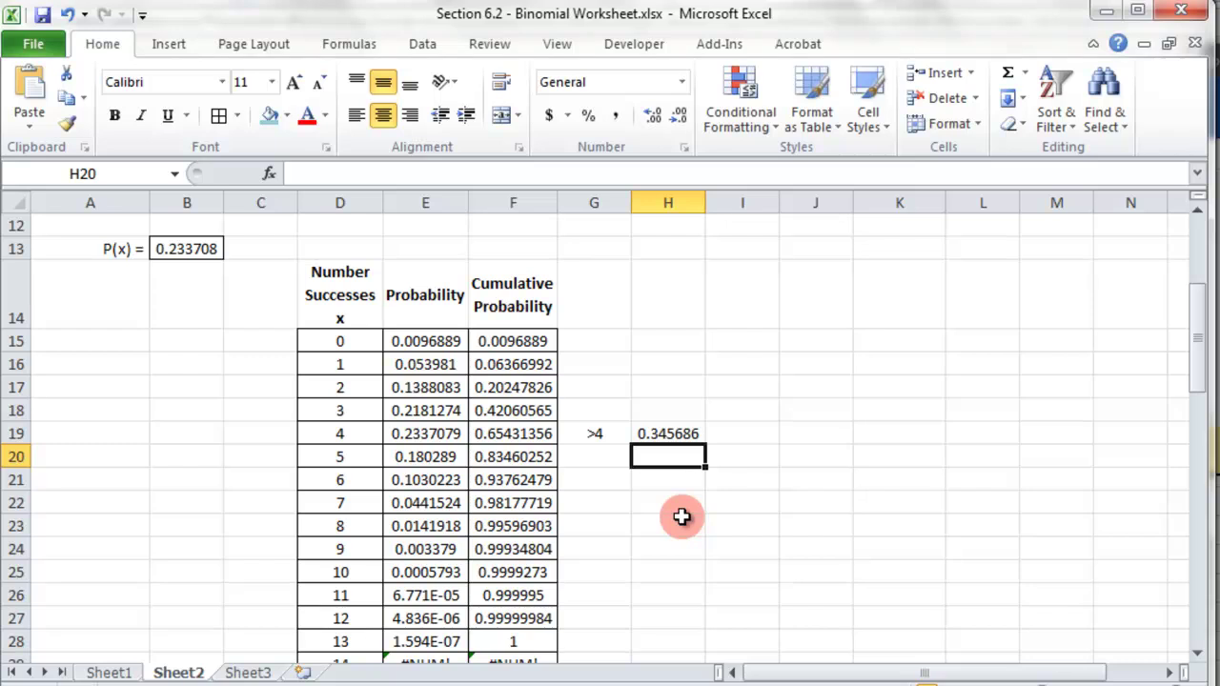
scroll(679, 496, up, 3)
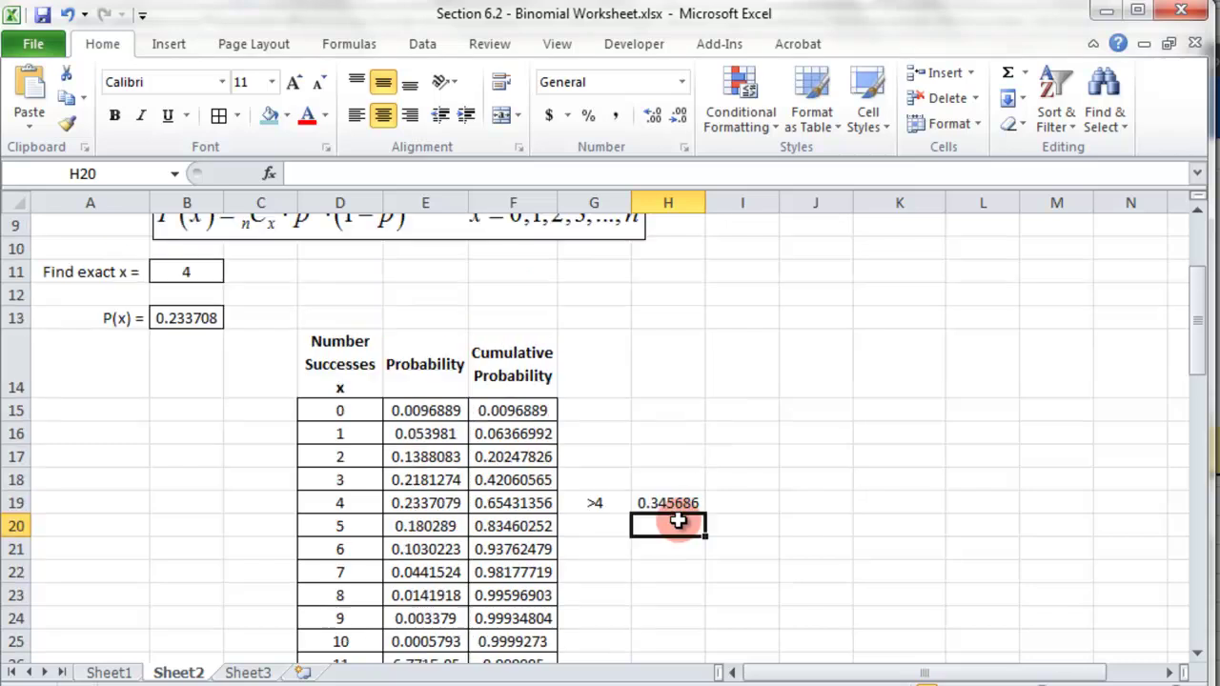